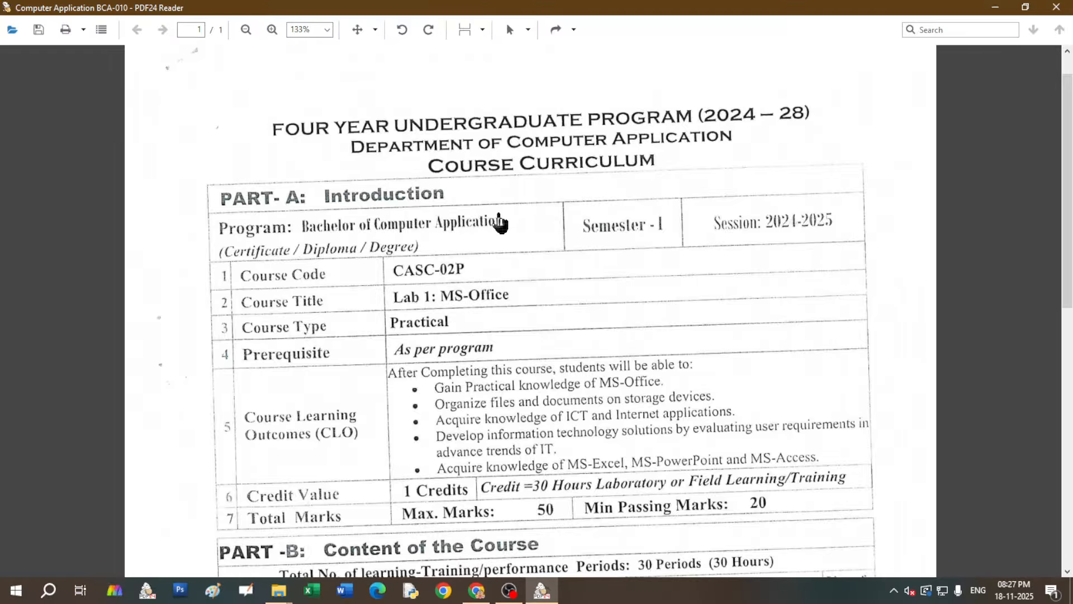
Read through the course curriculum PDF to the first MS-Word experiment, covering the grocery list and its font requirements
scroll(501, 222, "down", 1)
scroll(501, 223, "down", 1)
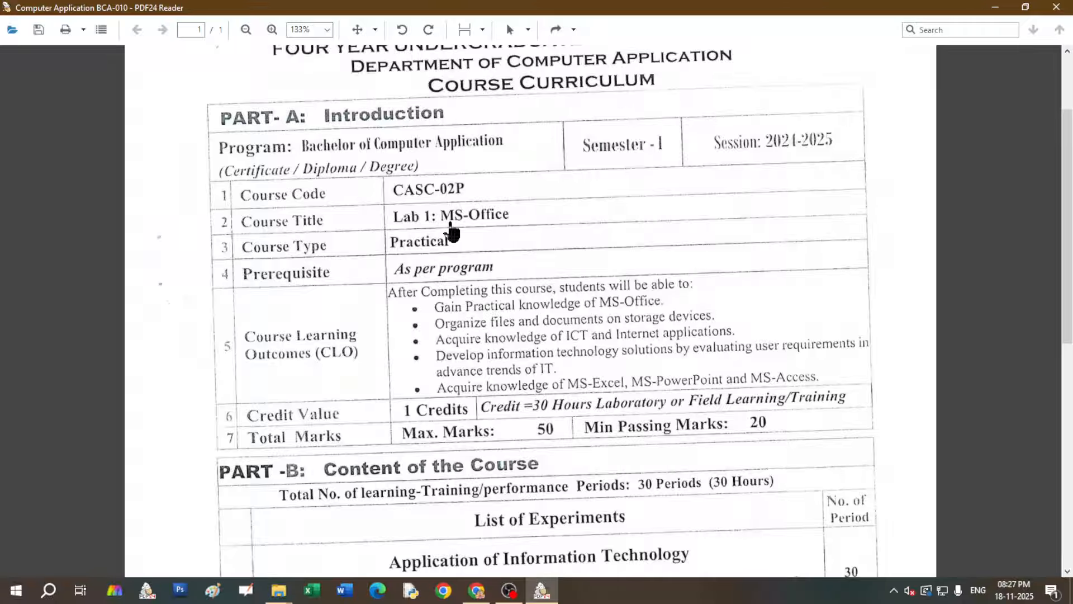
scroll(512, 426, "down", 1)
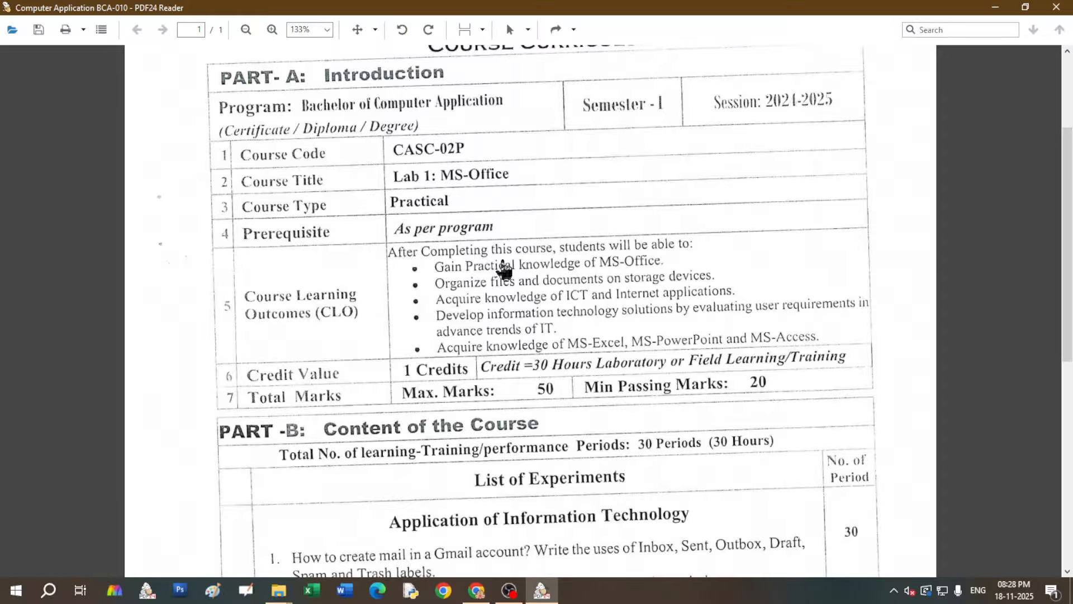
scroll(504, 270, "down", 1)
scroll(505, 270, "down", 5)
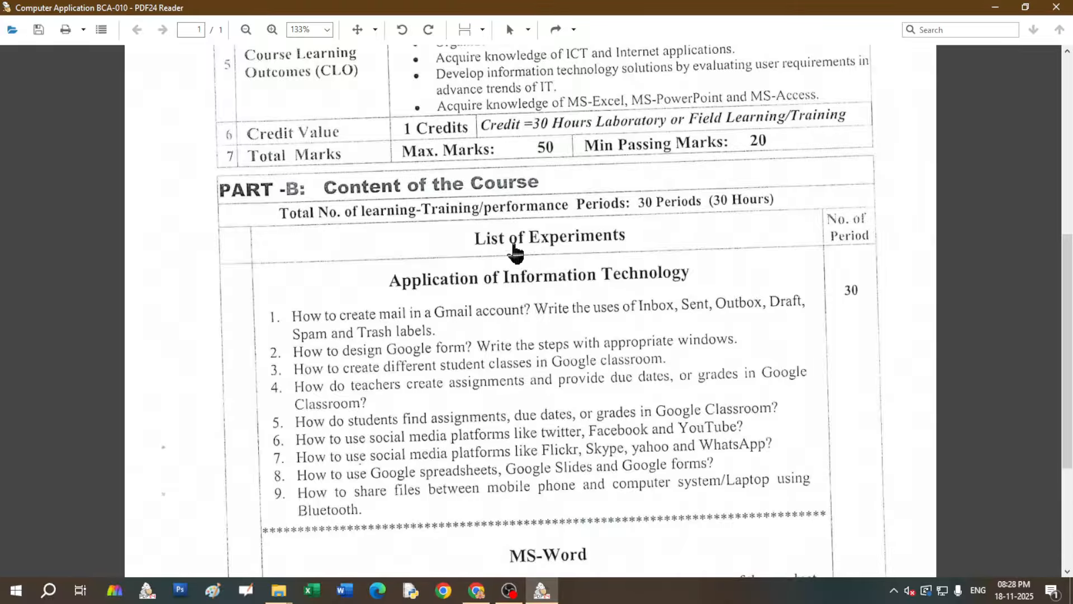
scroll(537, 257, "down", 4)
scroll(537, 259, "down", 1)
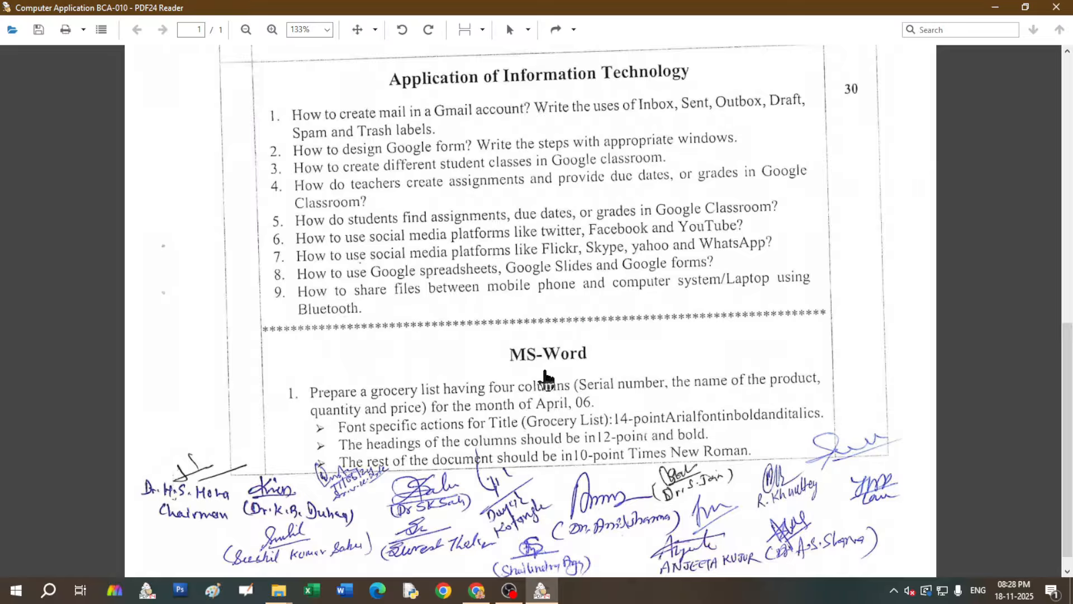
scroll(546, 378, "down", 1)
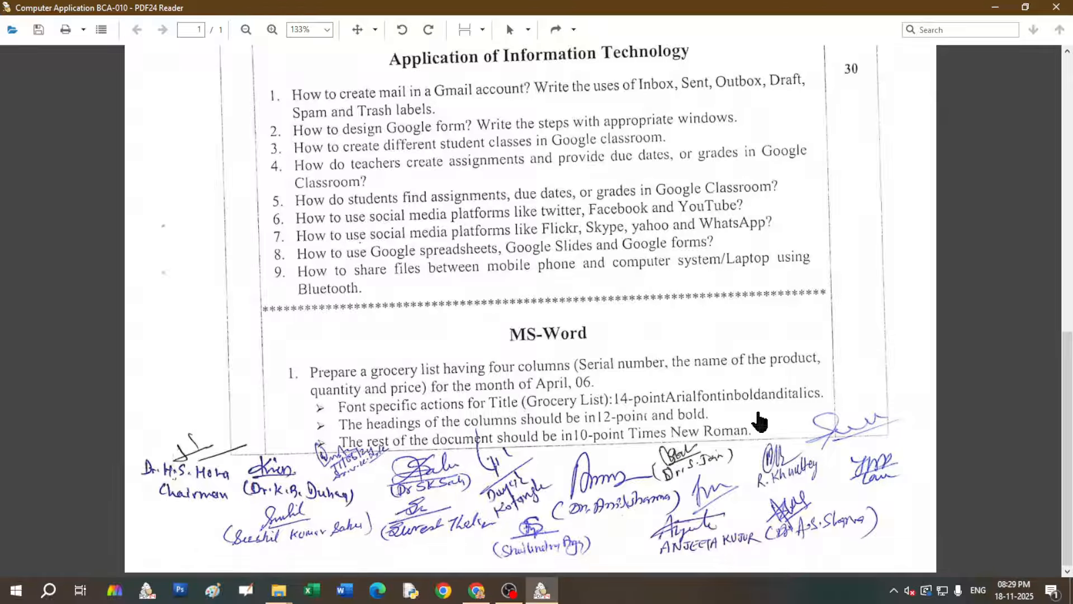
left_click(273, 30)
left_click(272, 30)
left_click(272, 30)
scroll(293, 287, "down", 3)
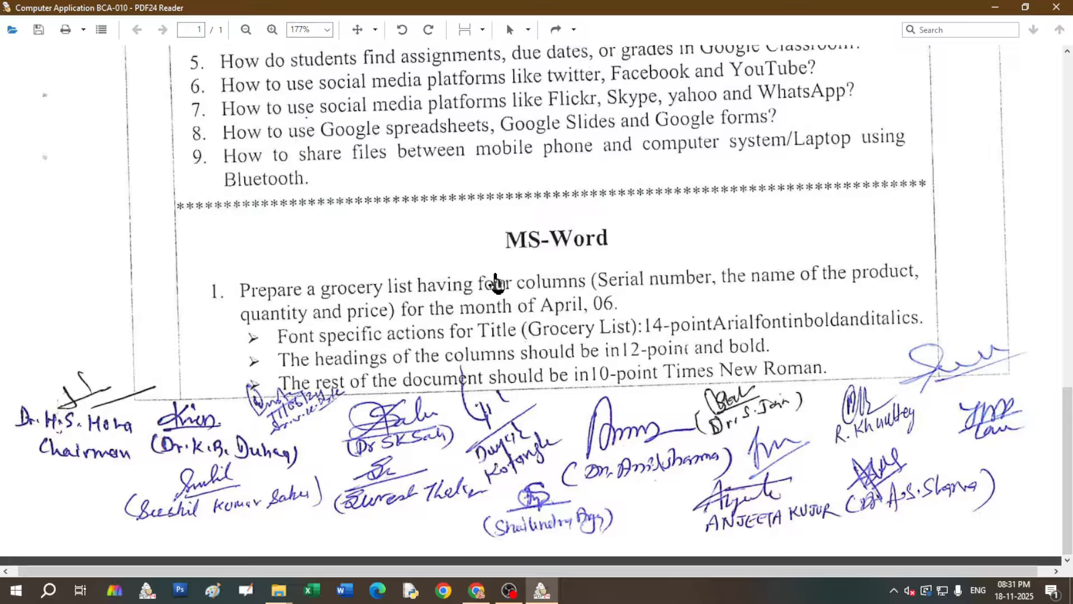
Switch to Word, create a blank document and dismiss the Office support notice
left_click(346, 593)
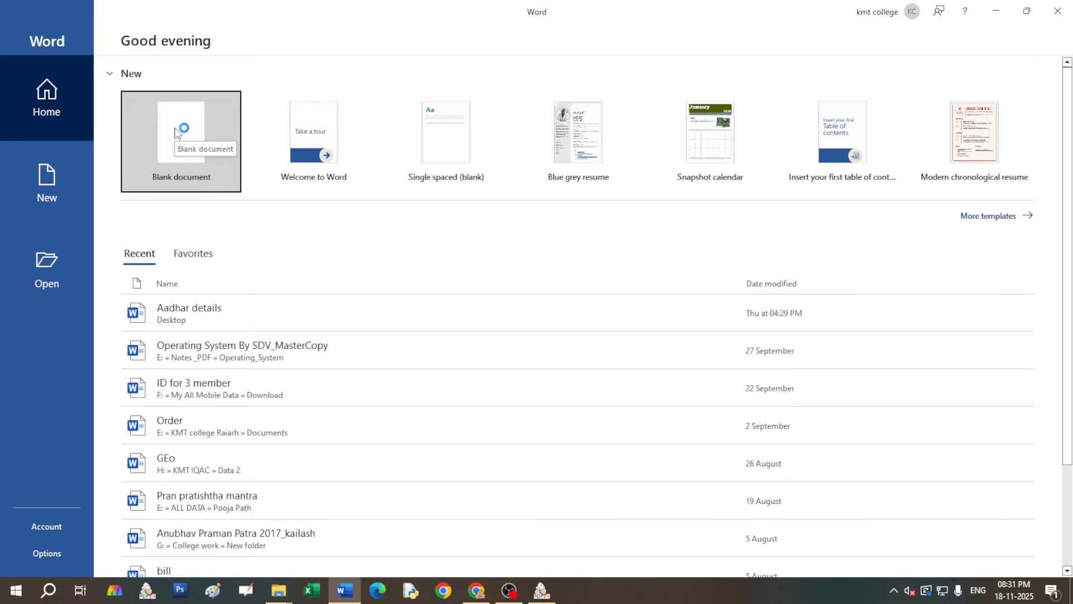
left_click(178, 132)
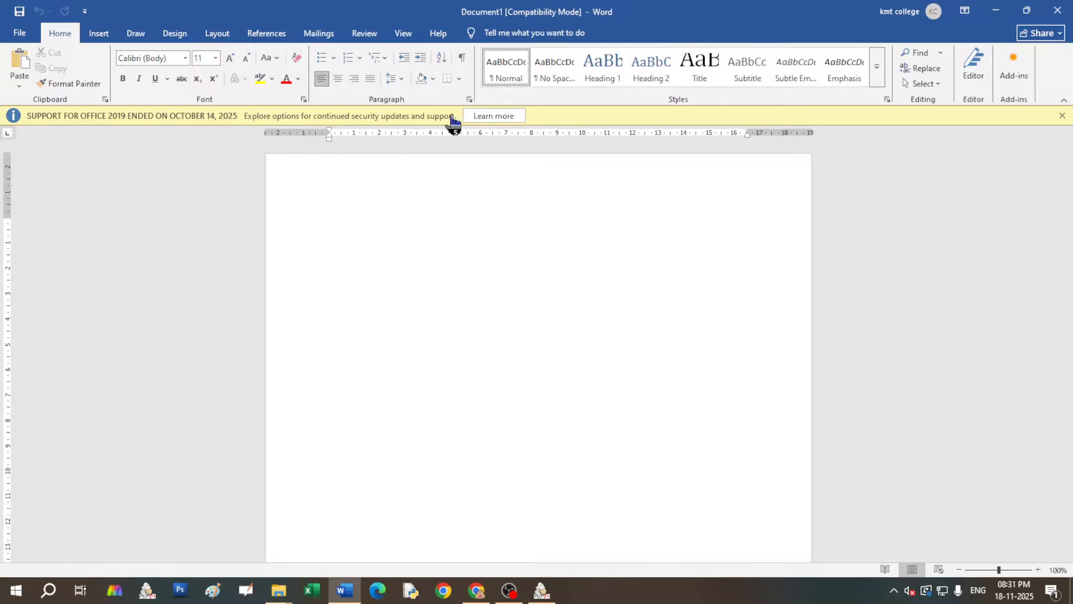
left_click(1062, 116)
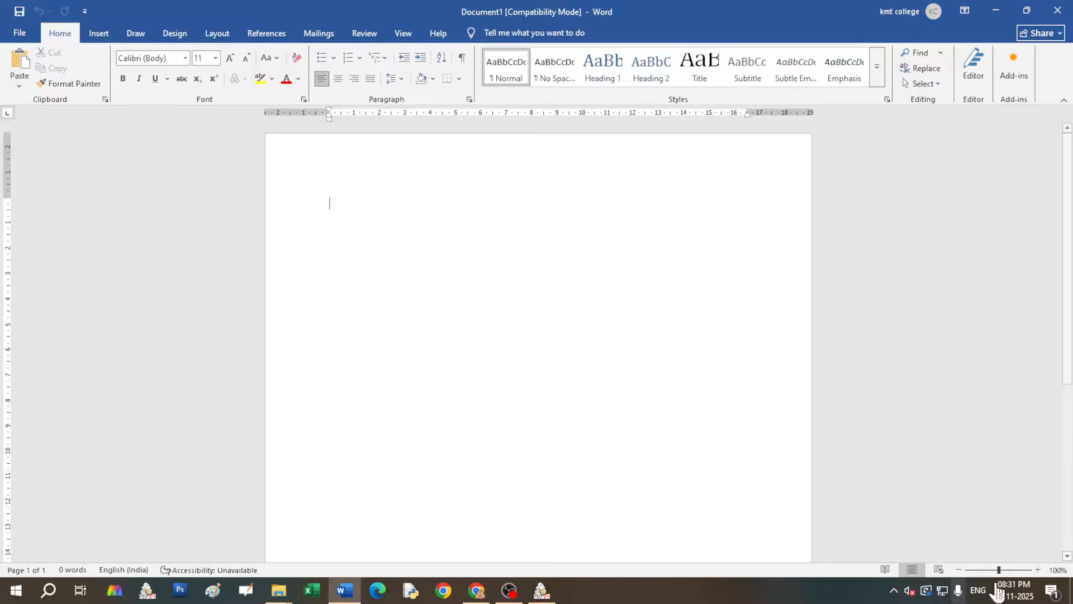
Check the grocery list task in the PDF, and enter "Grocery List" as the title in the Word document
left_click(1038, 569)
left_click(1038, 569)
left_click(1038, 569)
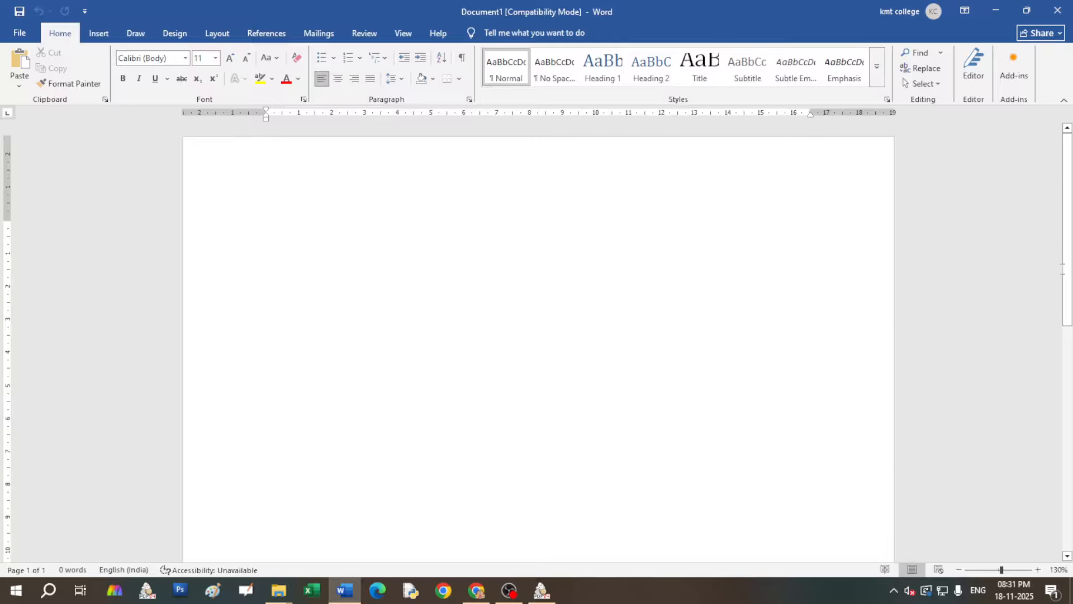
left_click(1038, 569)
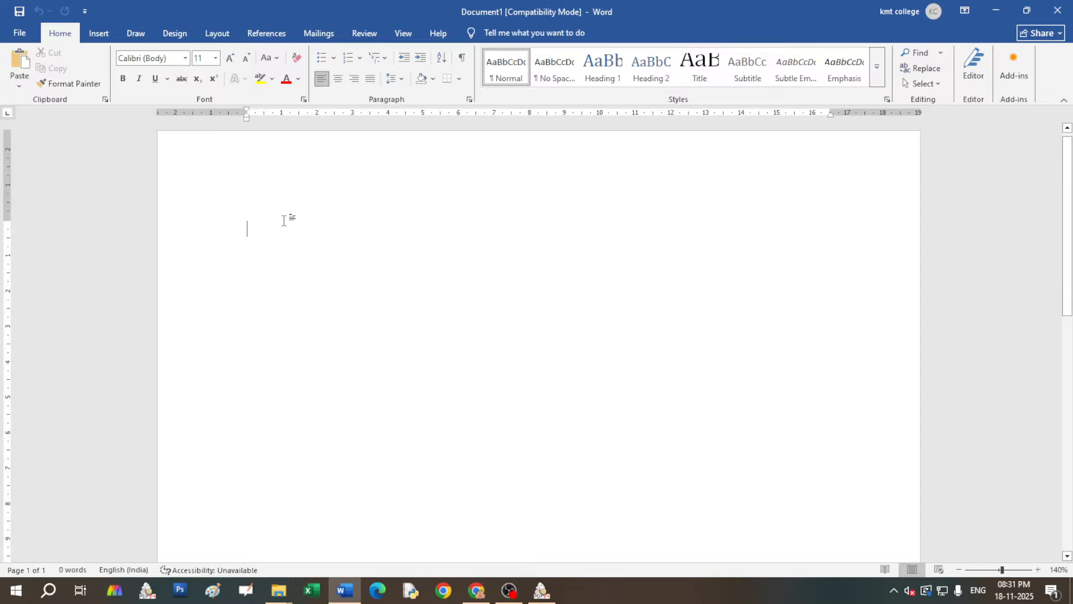
left_click(544, 595)
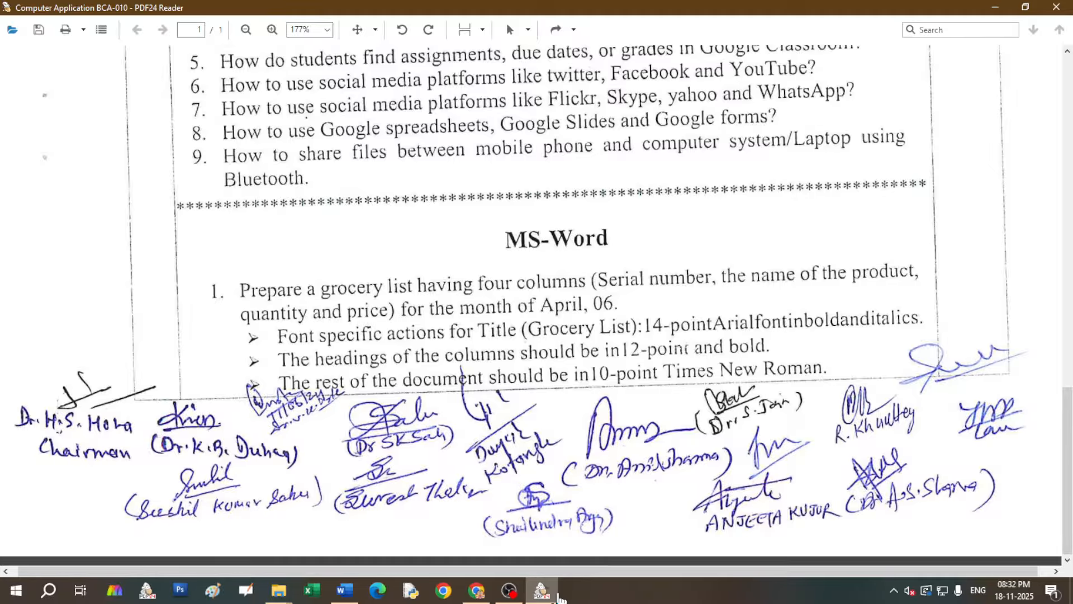
mouse_move(542, 596)
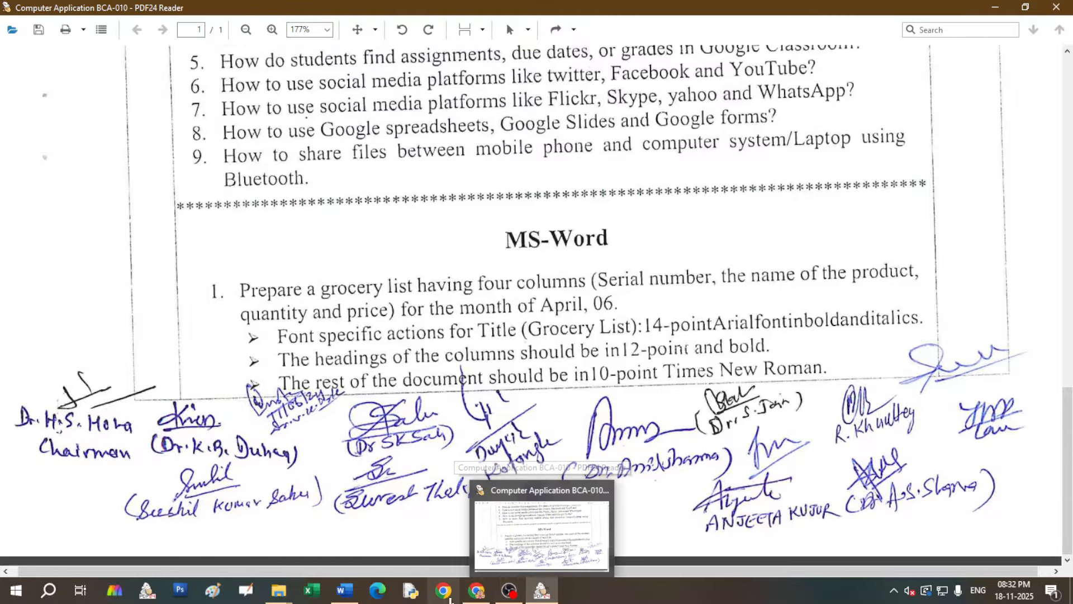
left_click(345, 594)
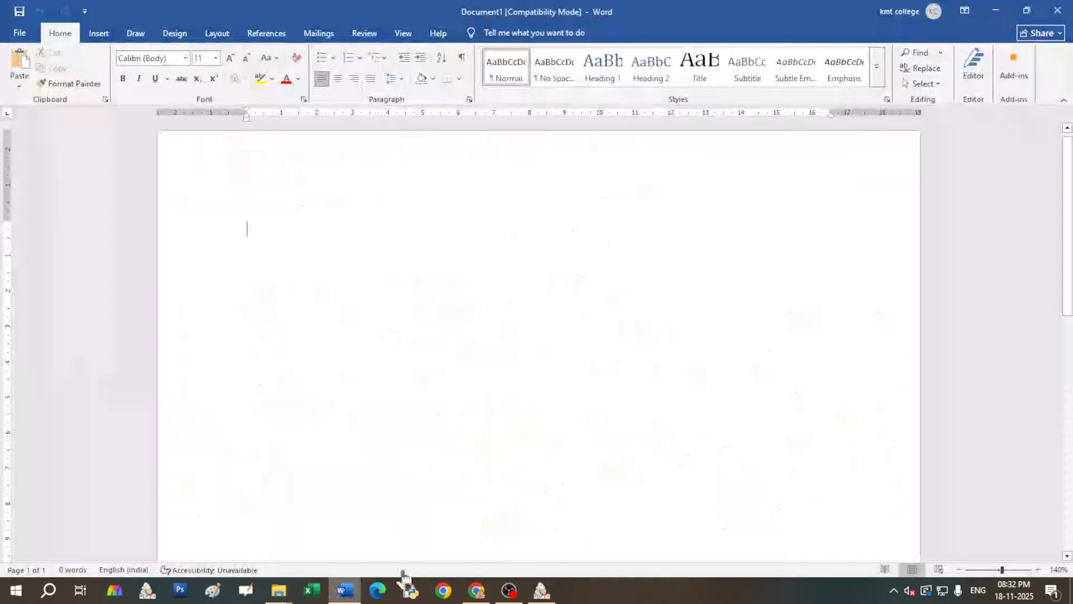
type("G")
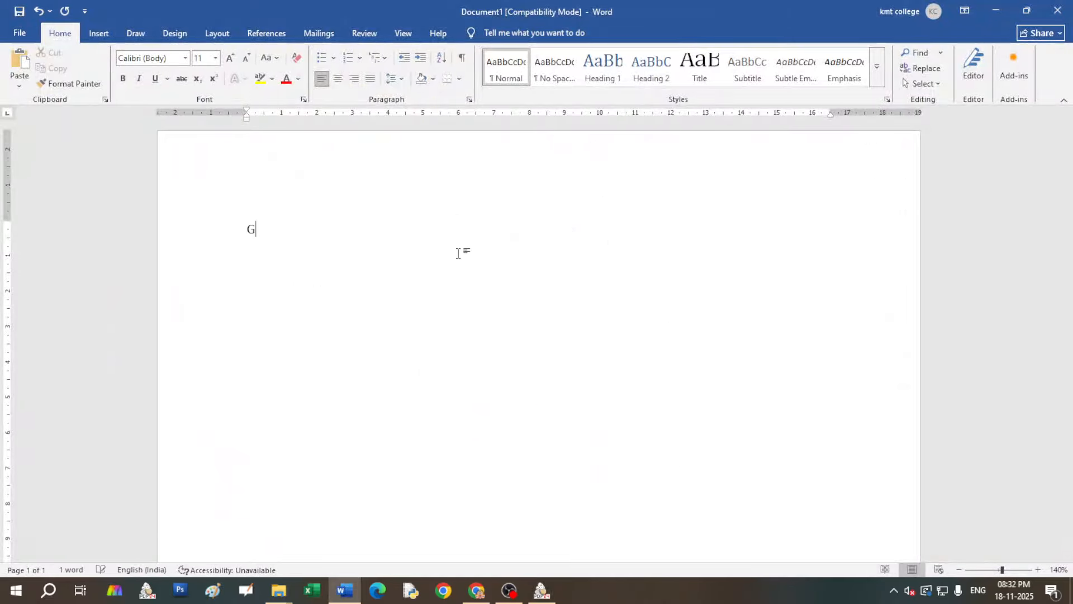
type("rocery")
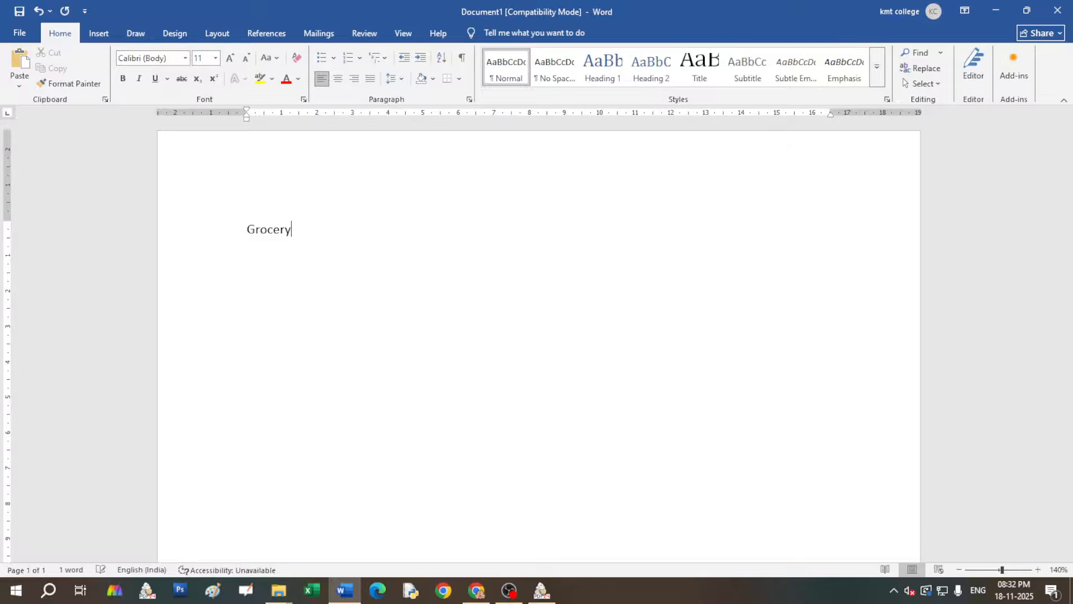
type(" List")
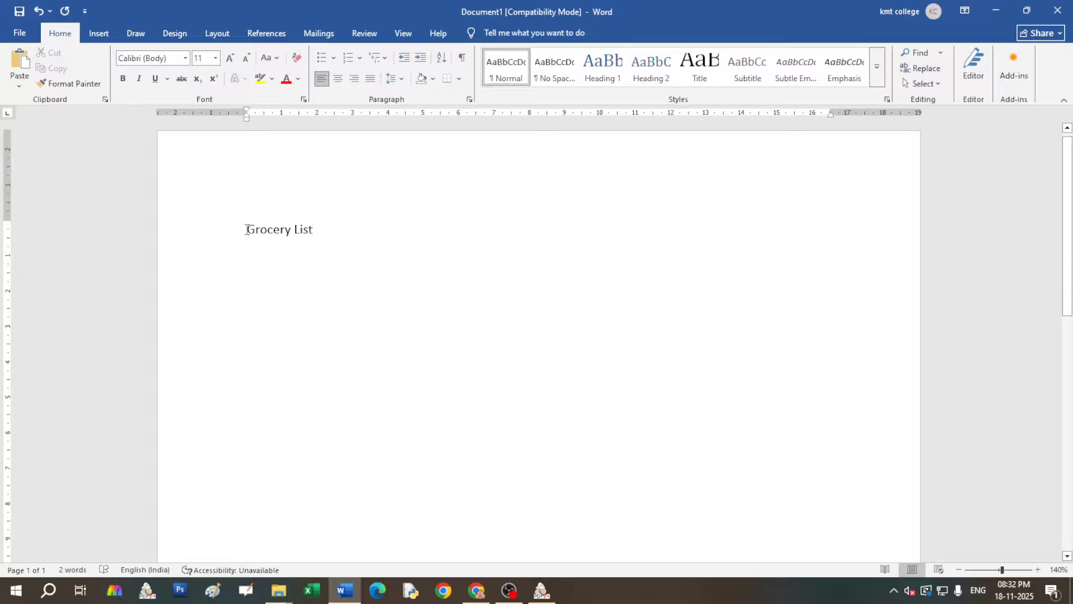
Center the "Grocery List" title and set its font to Arial at 14 points
left_click_drag(246, 229, 321, 232)
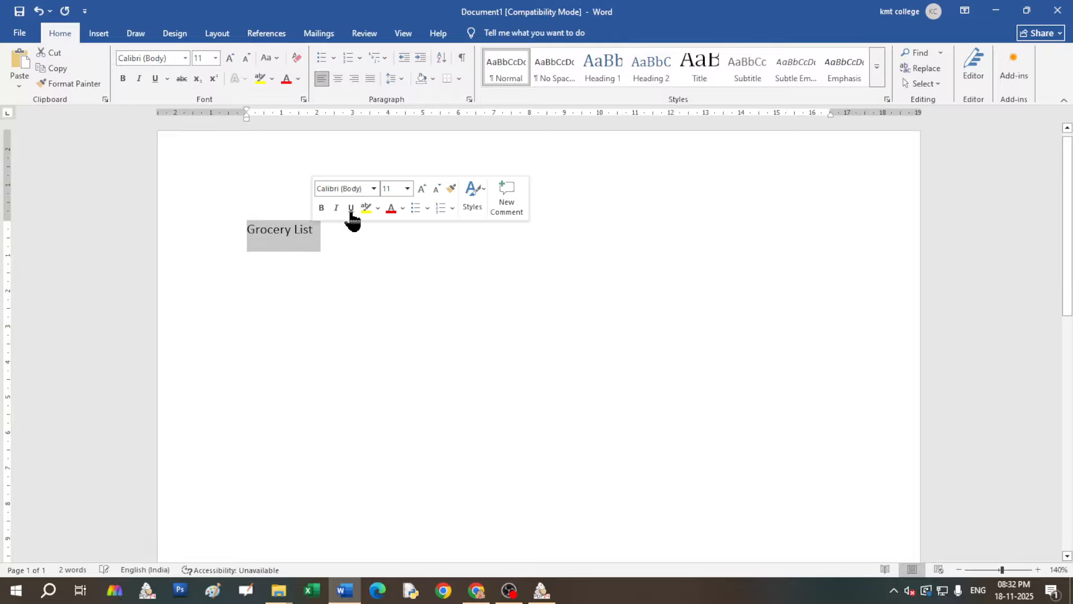
left_click(338, 81)
left_click(173, 57)
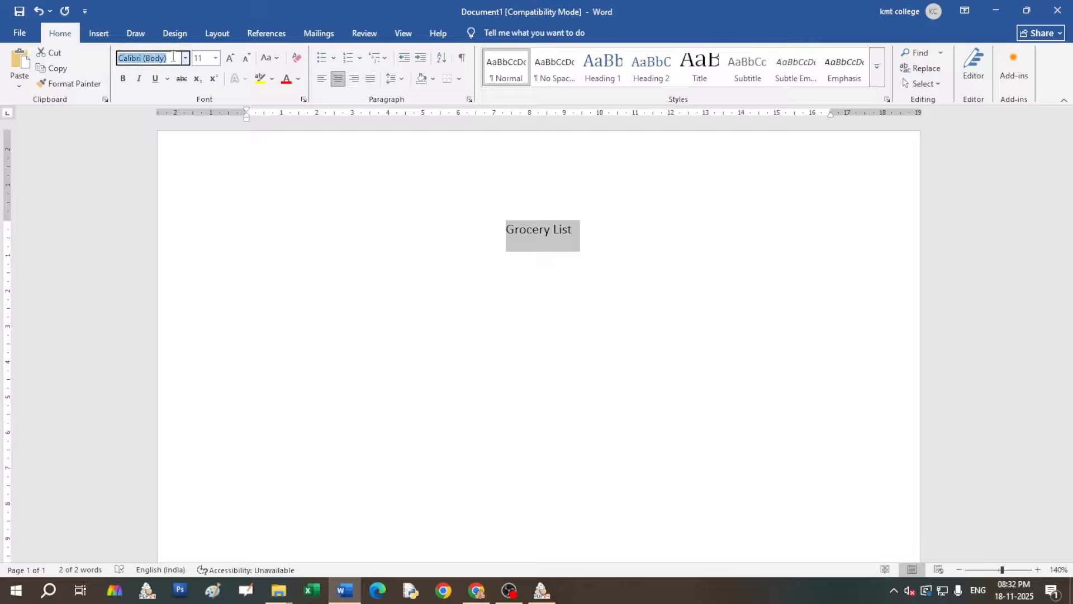
type("Arial")
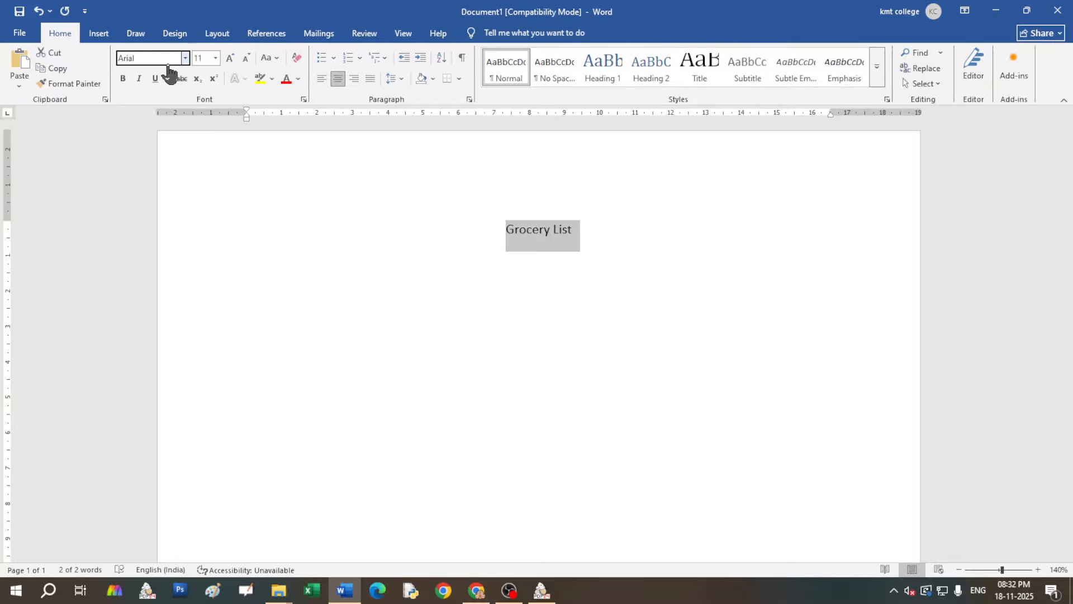
key("Return")
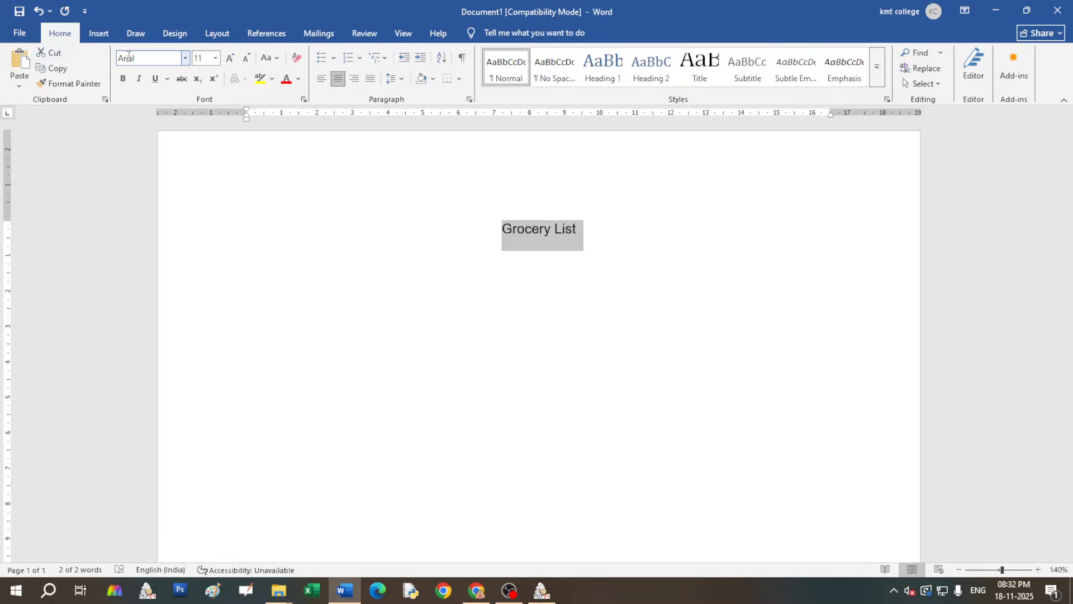
left_click(208, 55)
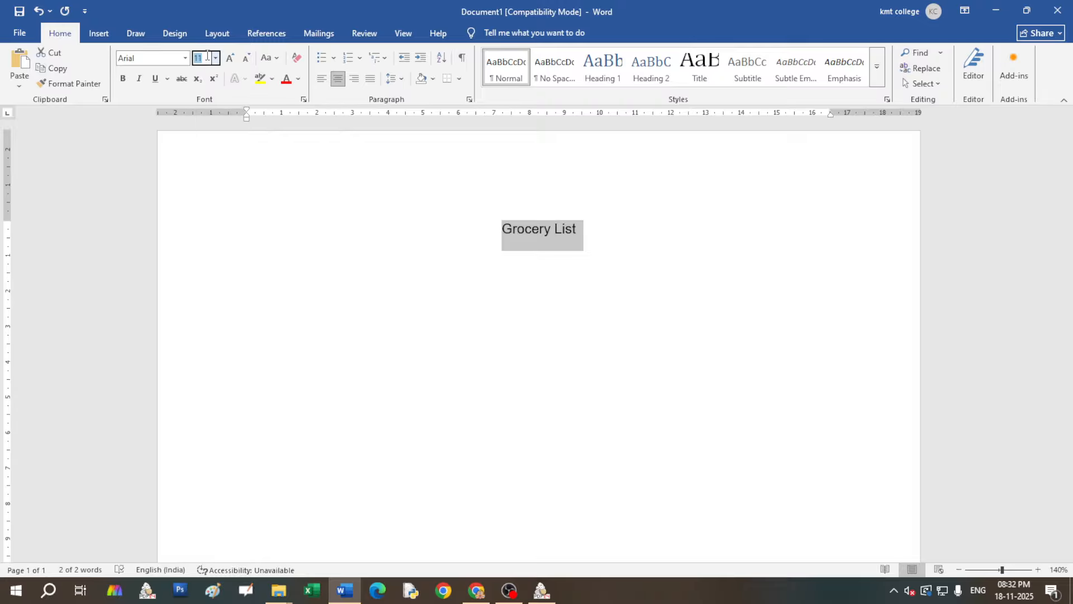
key("Return")
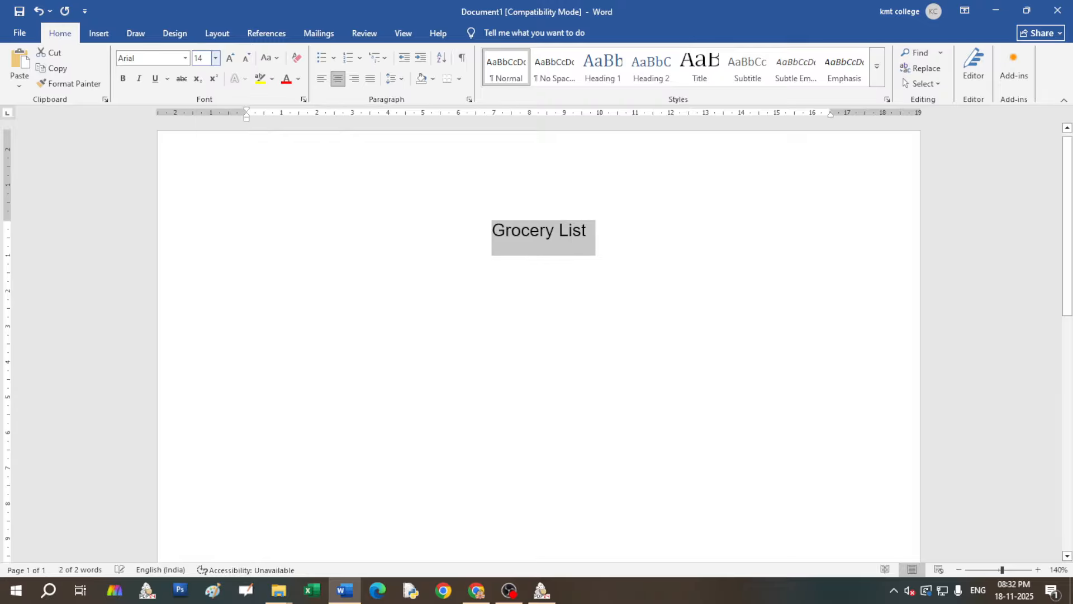
Make the "Grocery List" title bold and italic
left_click(122, 78)
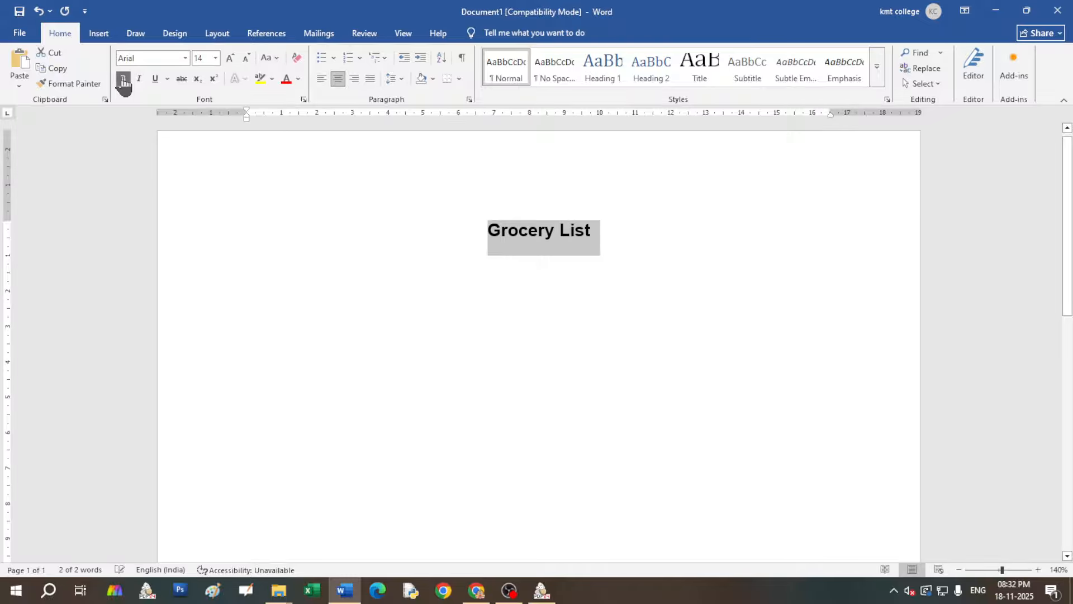
left_click(138, 79)
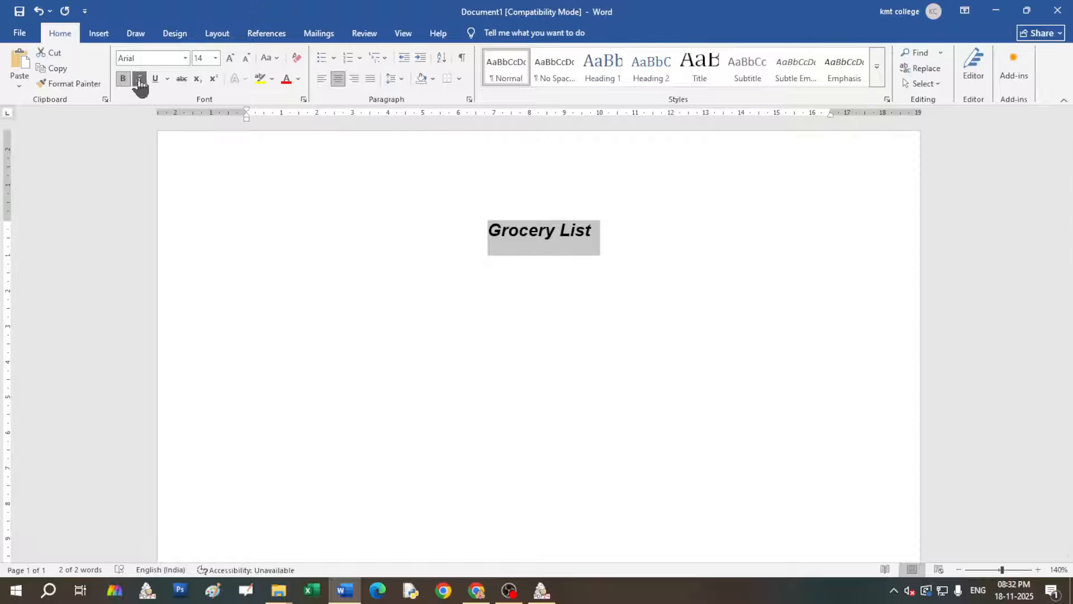
left_click(140, 81)
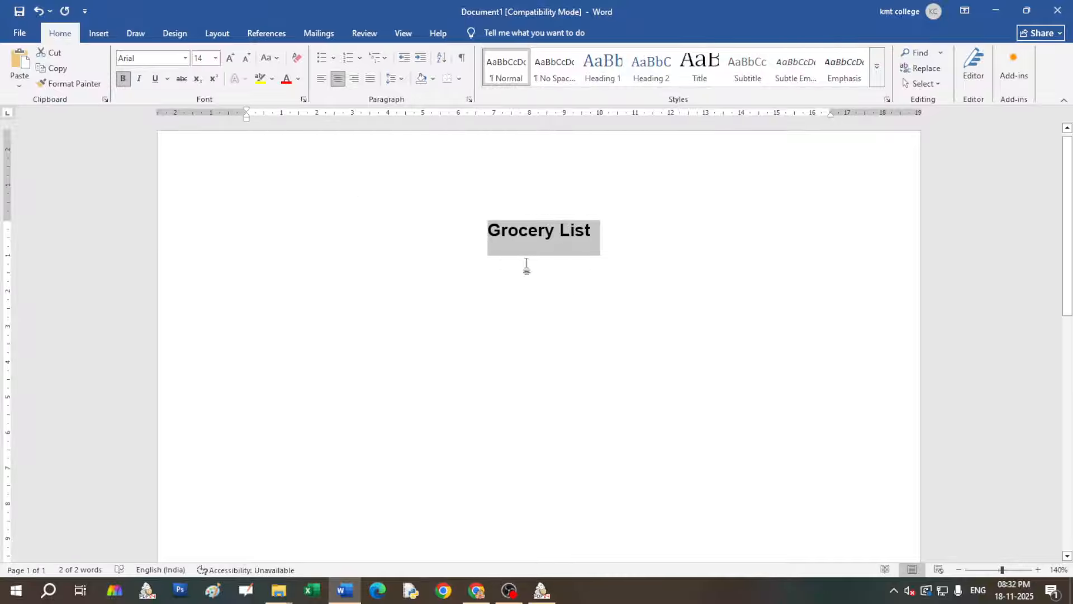
left_click(140, 79)
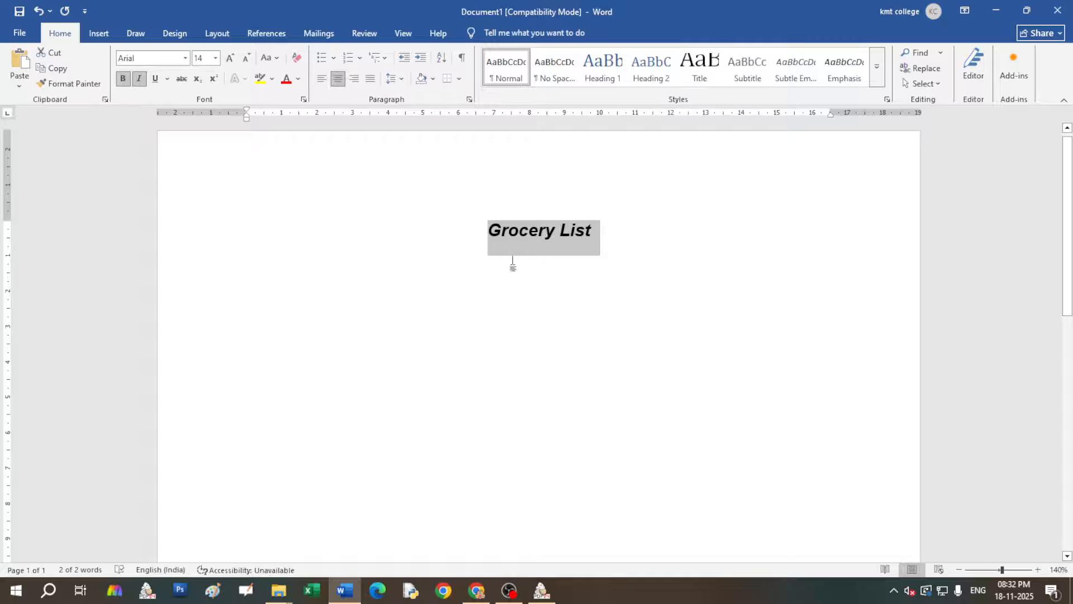
Start a new line below the title with bold and italic turned off
left_click(607, 228)
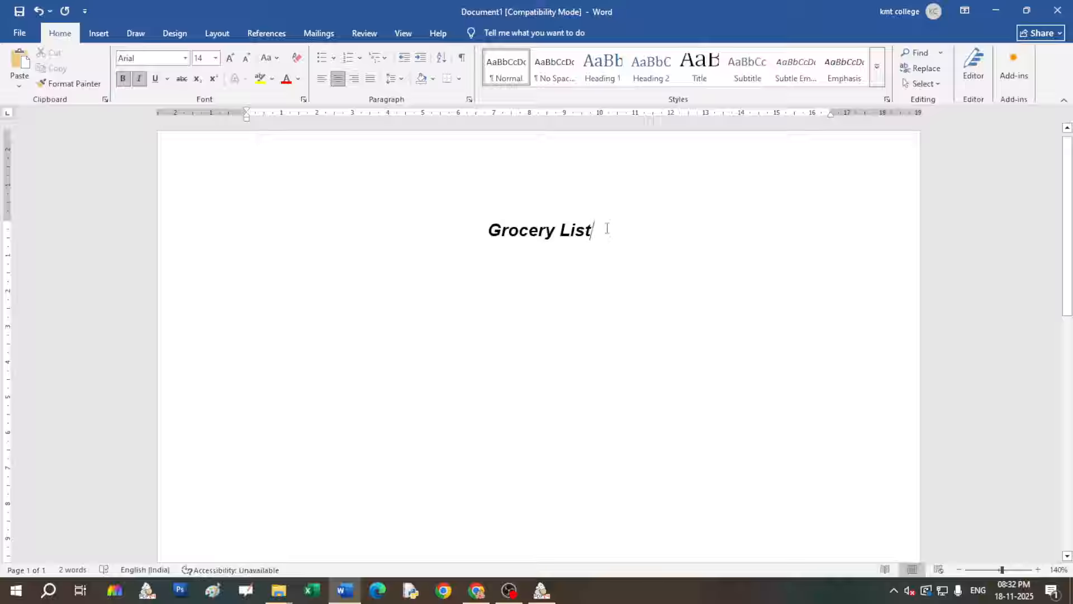
key("Return")
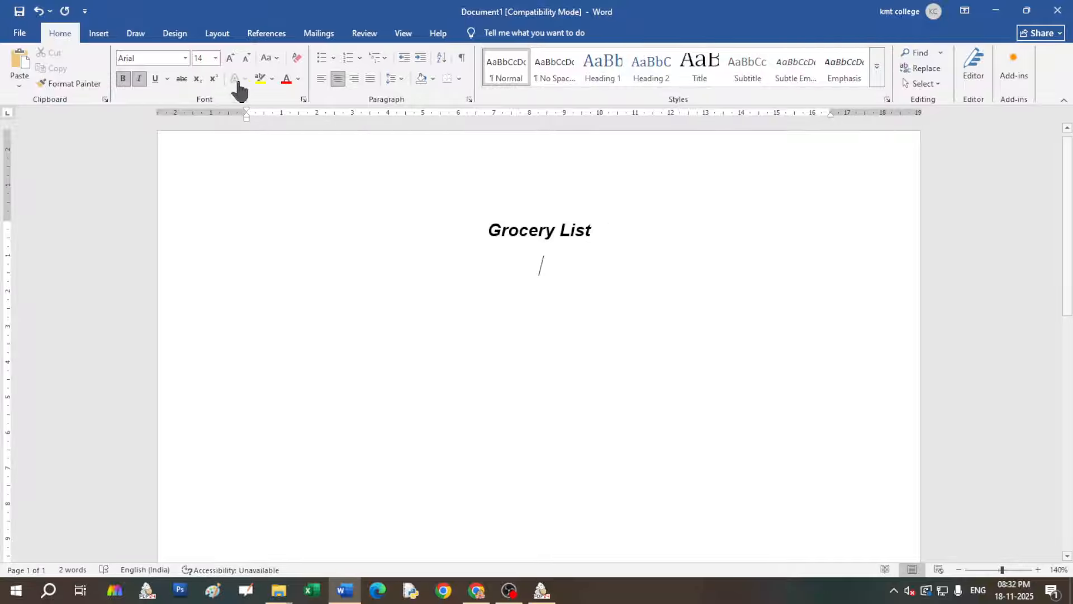
left_click(139, 79)
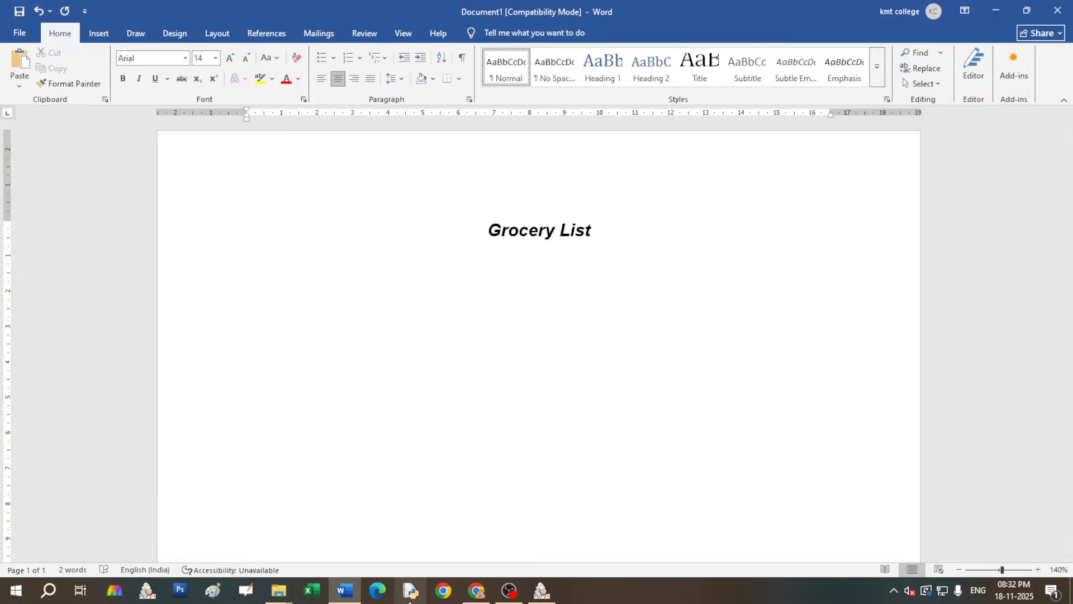
Check the column requirements in the PDF, and insert a table with 4 columns and 6 rows below the title in Word
left_click(535, 599)
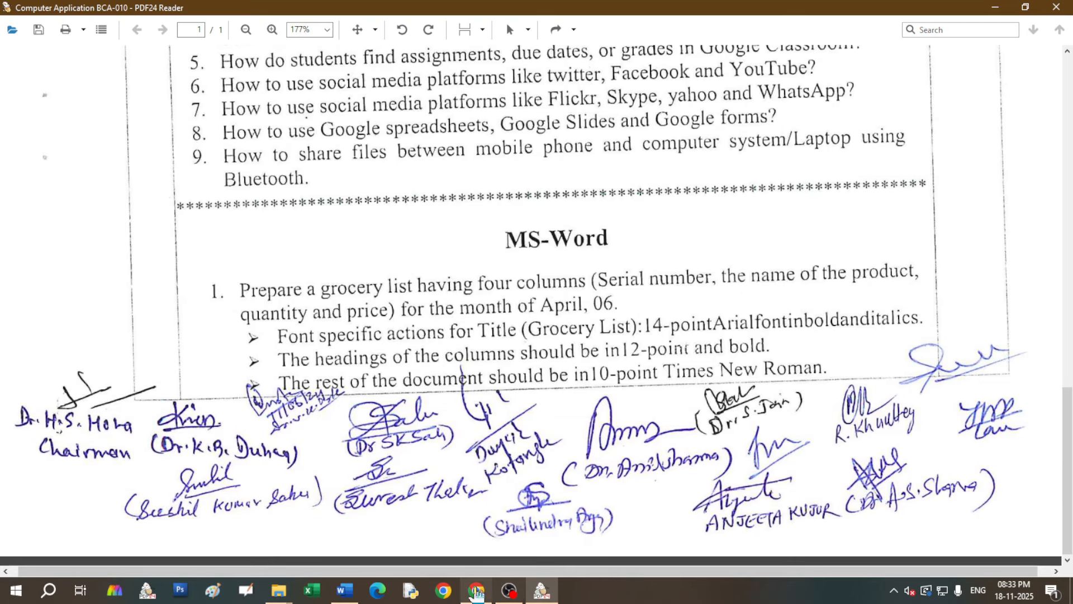
left_click(345, 593)
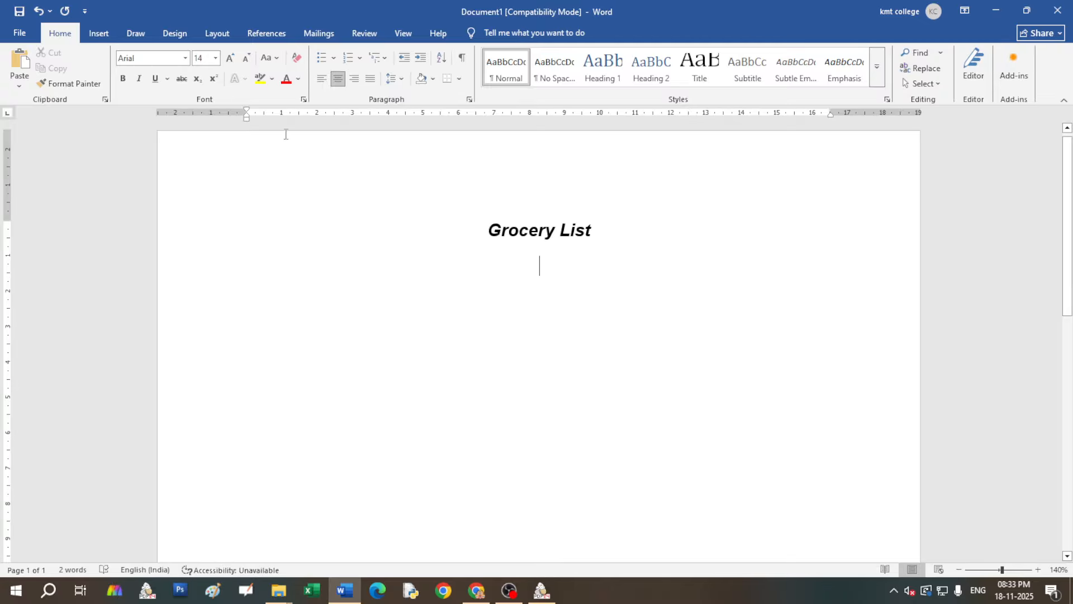
left_click(99, 35)
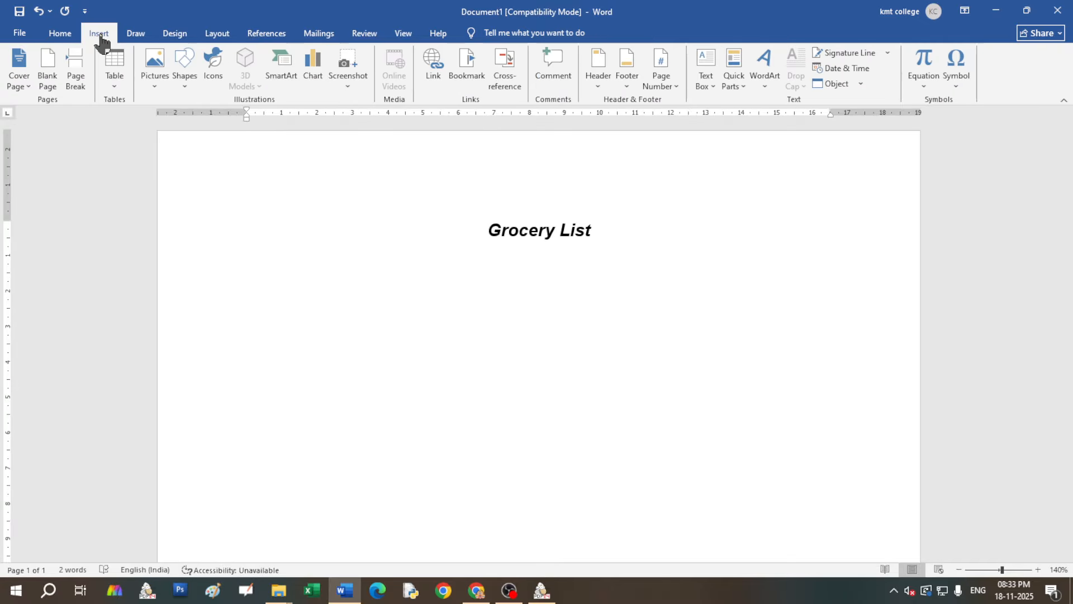
left_click(115, 90)
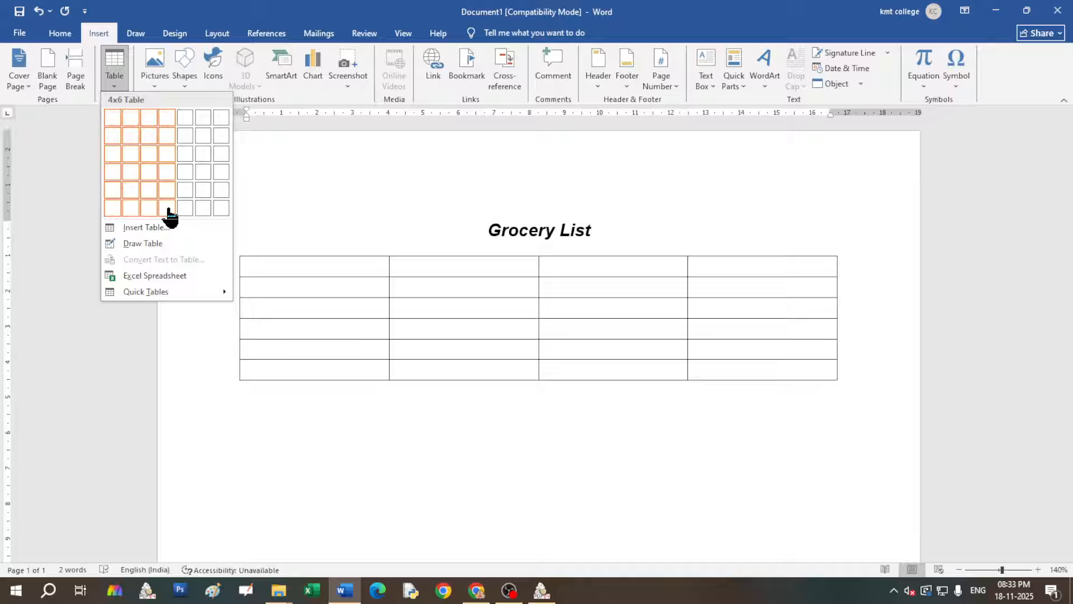
left_click(167, 211)
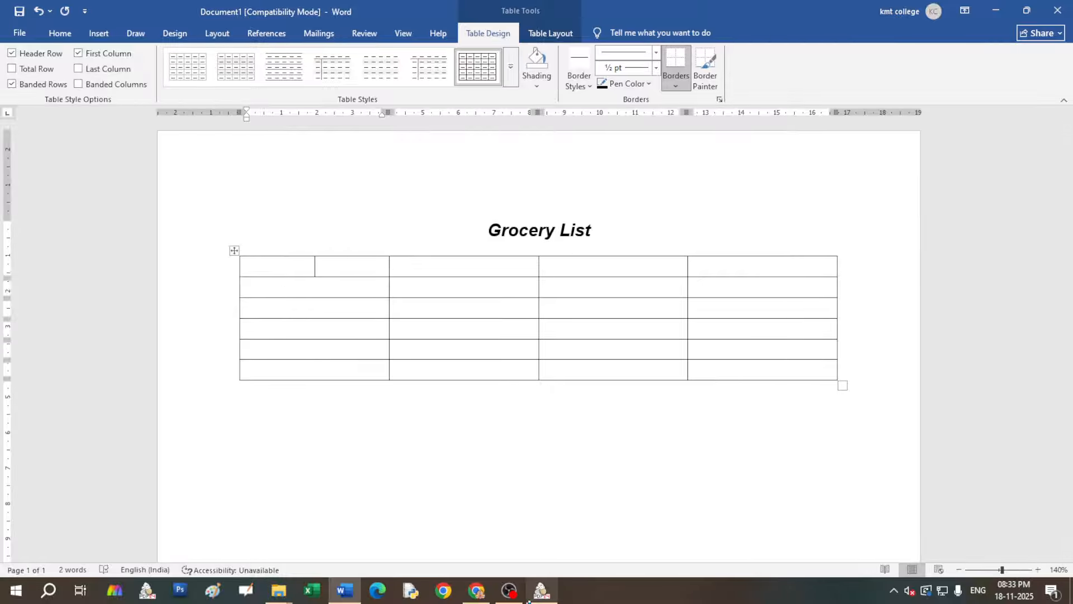
Check the required column names in the PDF, and enter "Serial Number" and "Name of the product" as the first two headings in the Word table
left_click(542, 590)
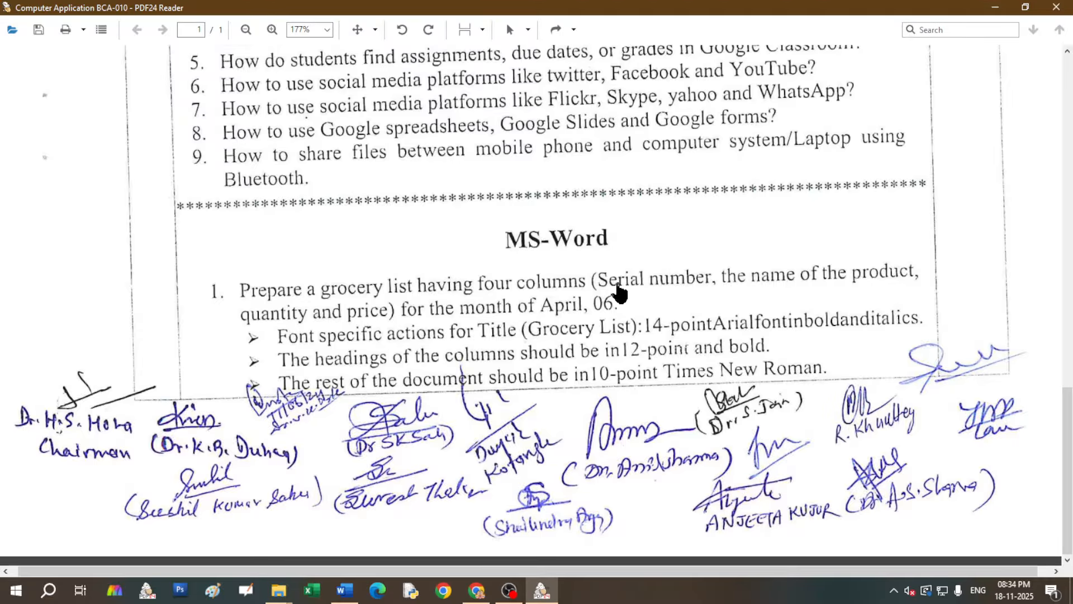
left_click(344, 590)
type("Serial")
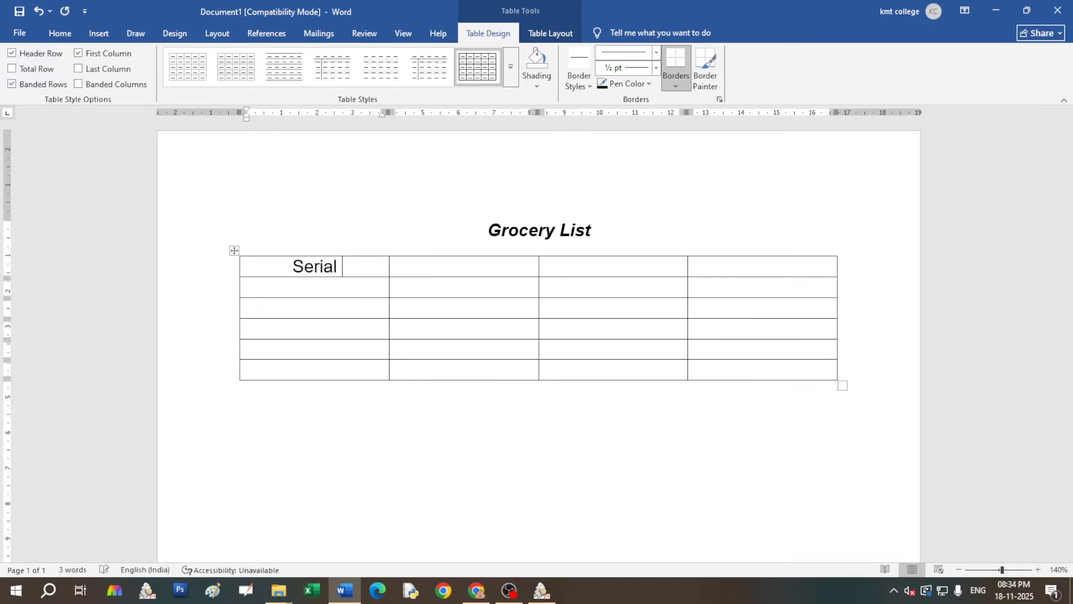
type(" Number")
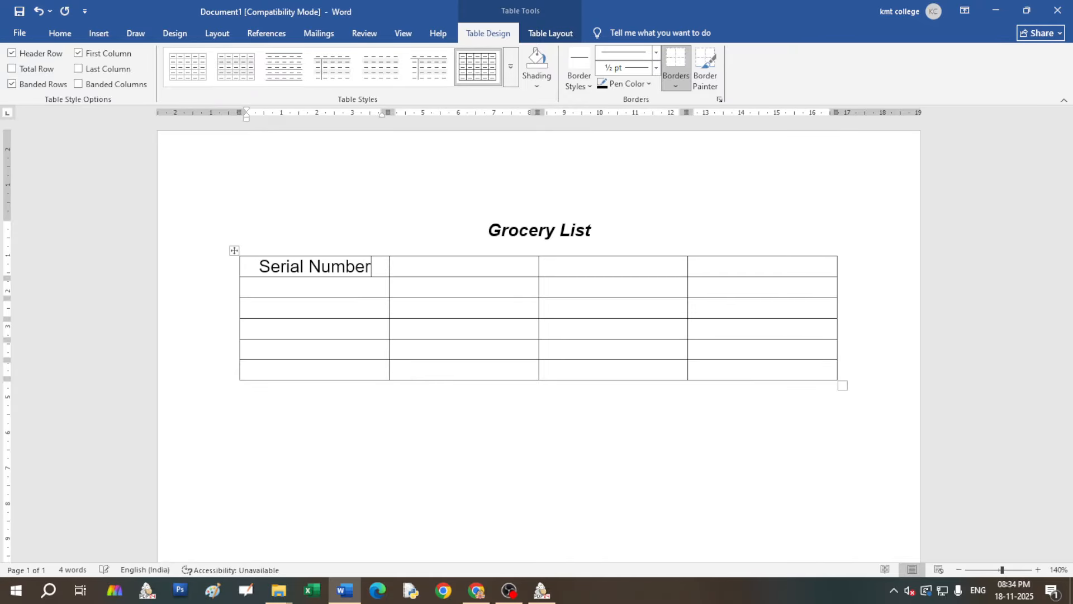
left_click(419, 266)
type("N")
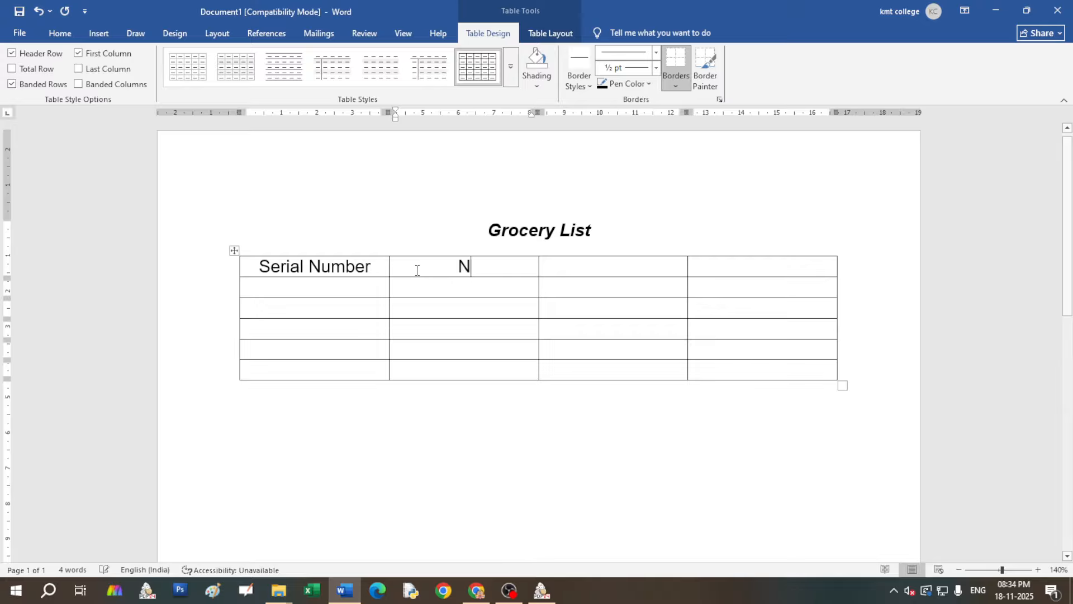
type("ame of the pro")
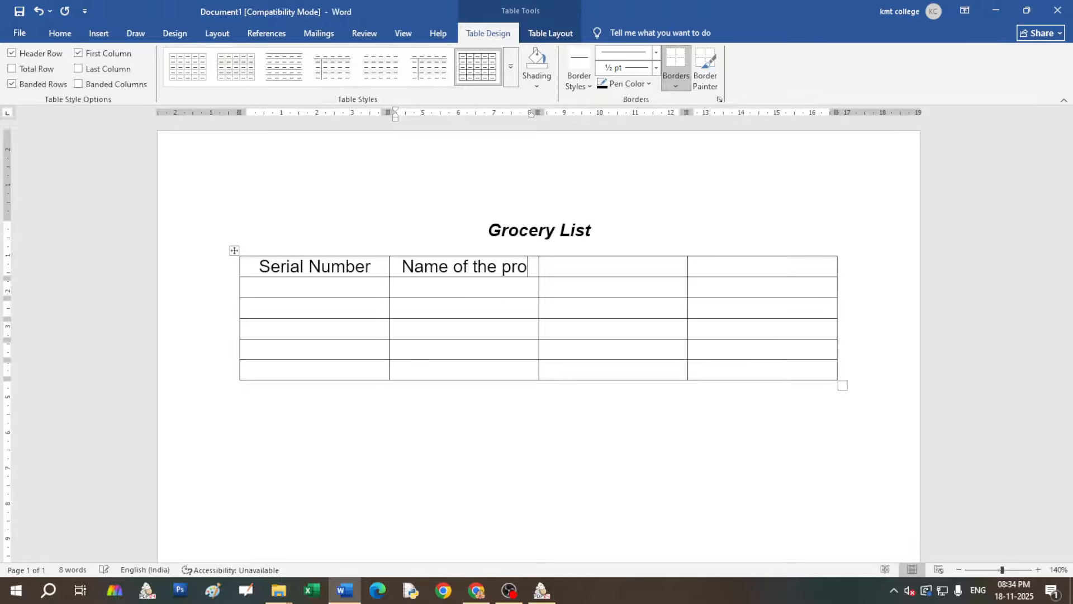
type("duct")
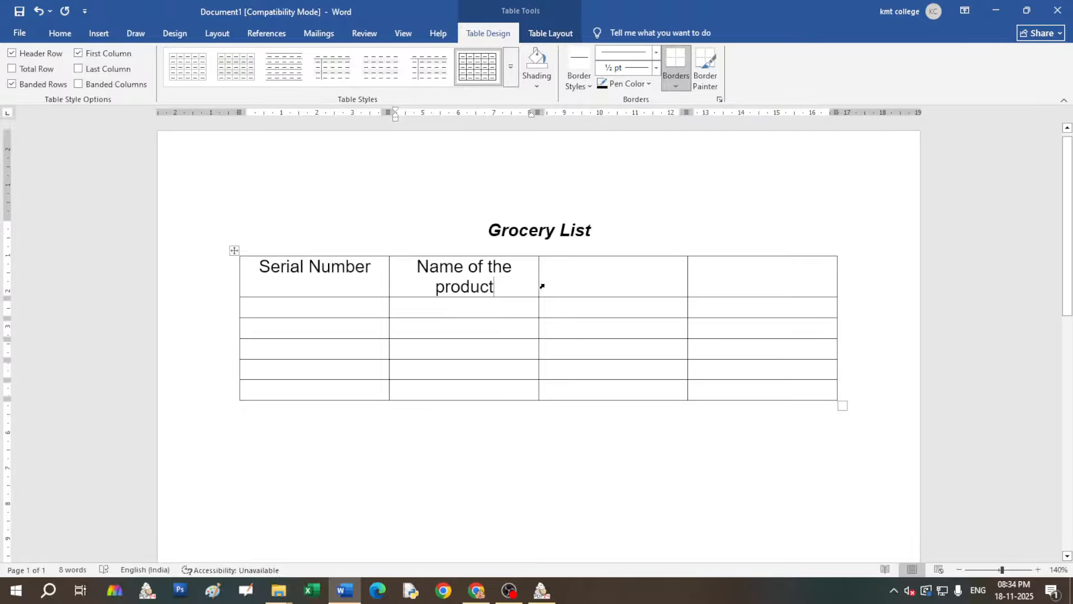
Enter "Quantity" and "Price" as the third and fourth column headings
left_click(556, 283)
type("Quan")
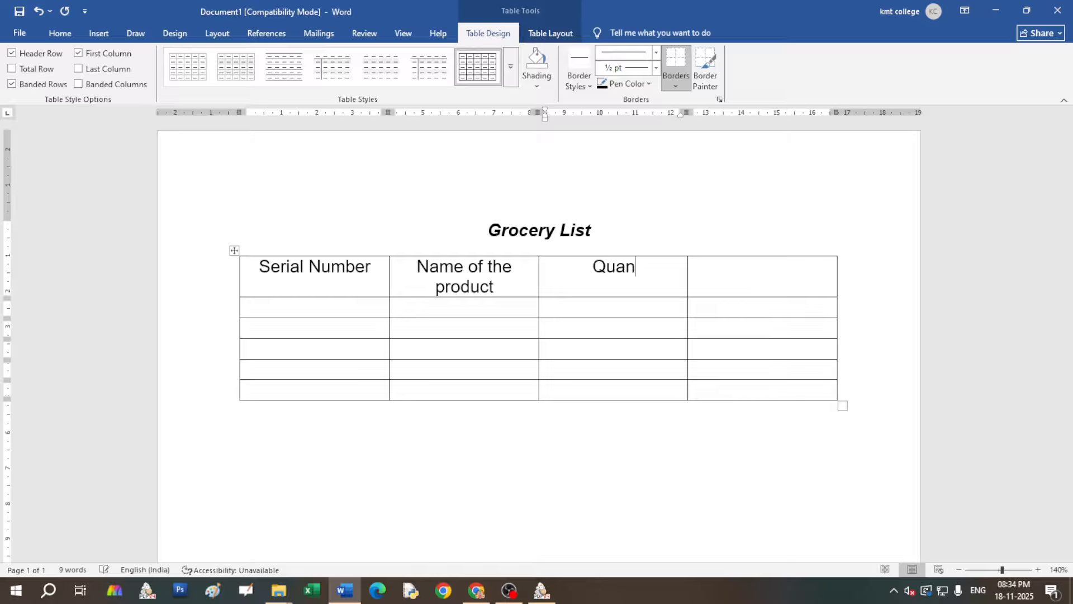
type("tity")
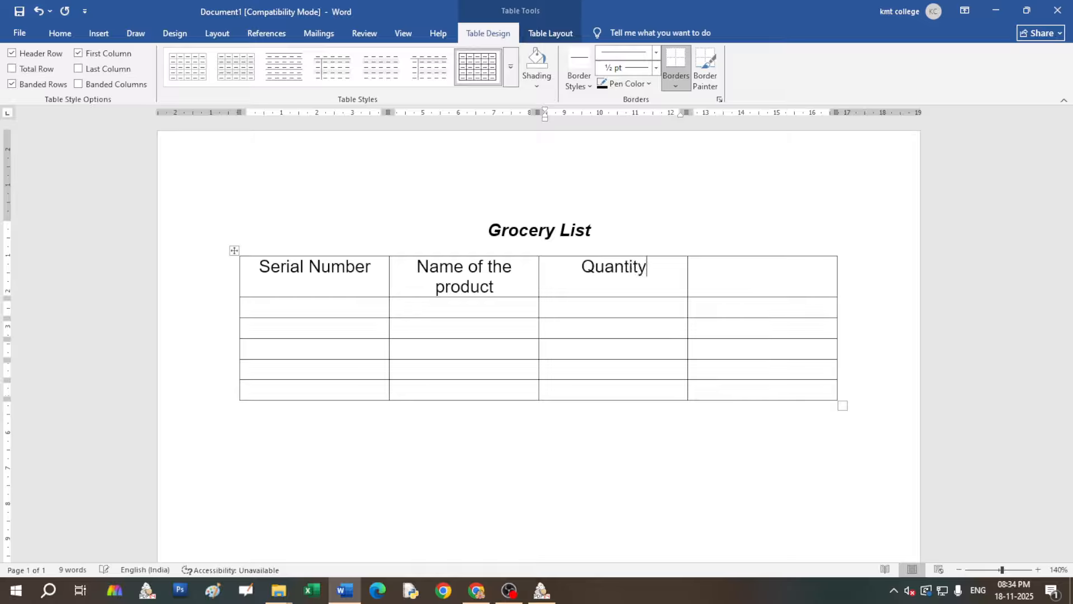
left_click(742, 286)
type("P")
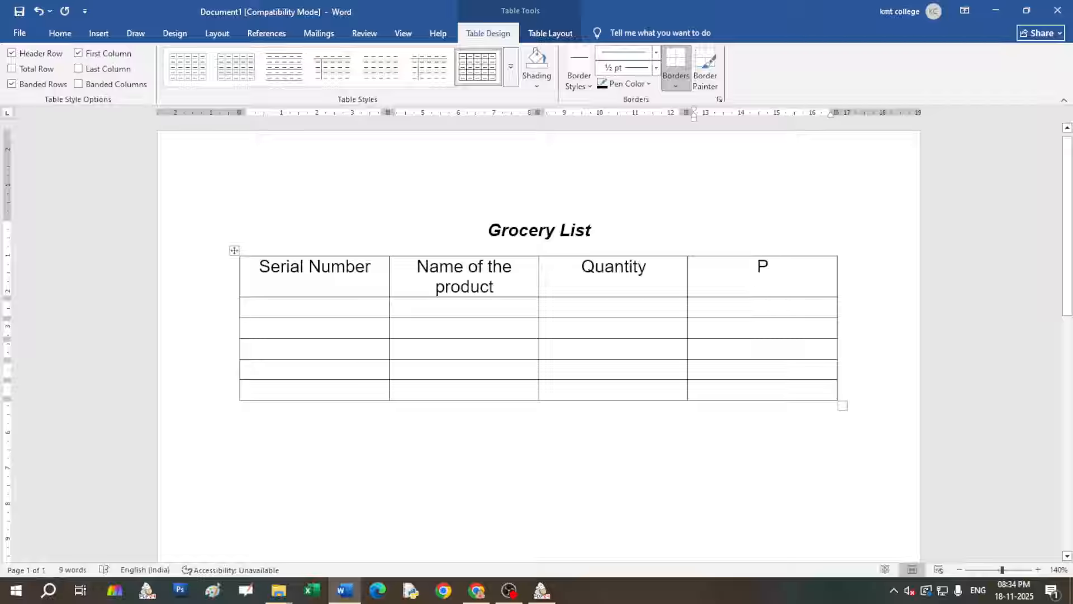
type("rice")
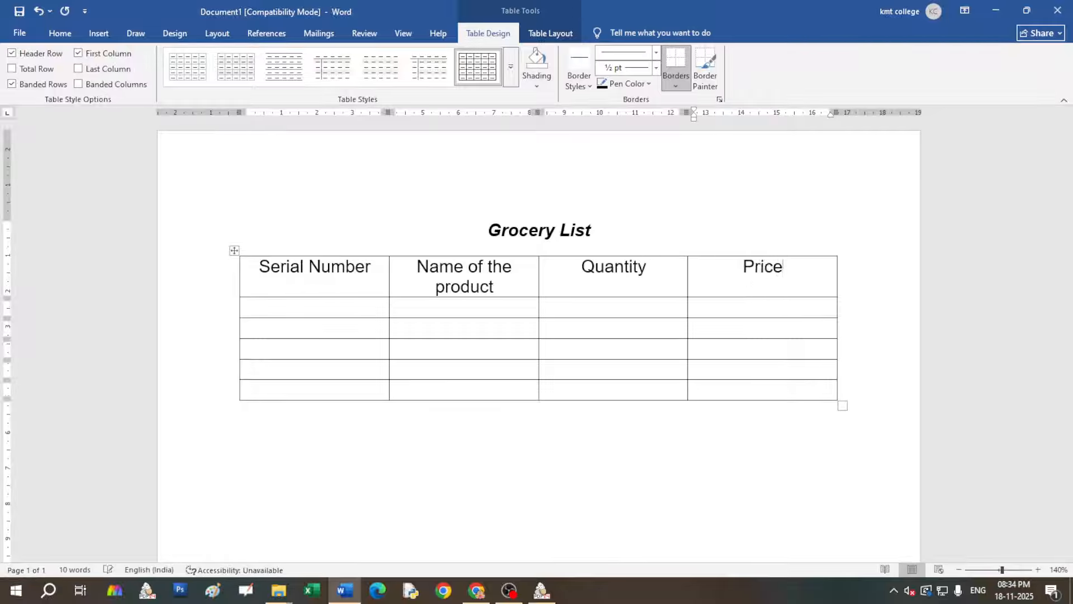
left_click_drag(250, 266, 772, 280)
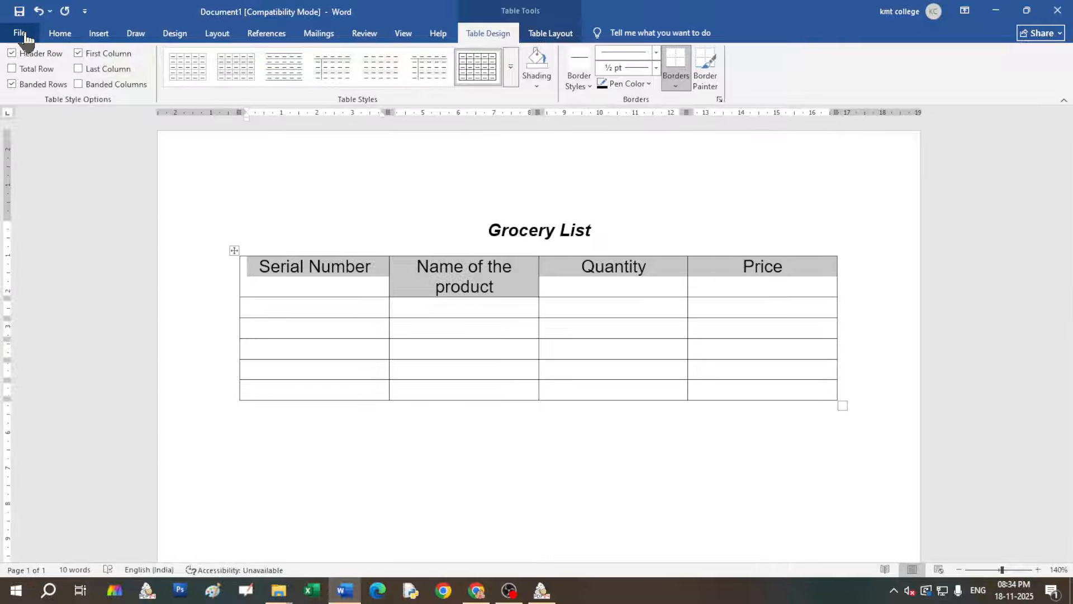
left_click(56, 35)
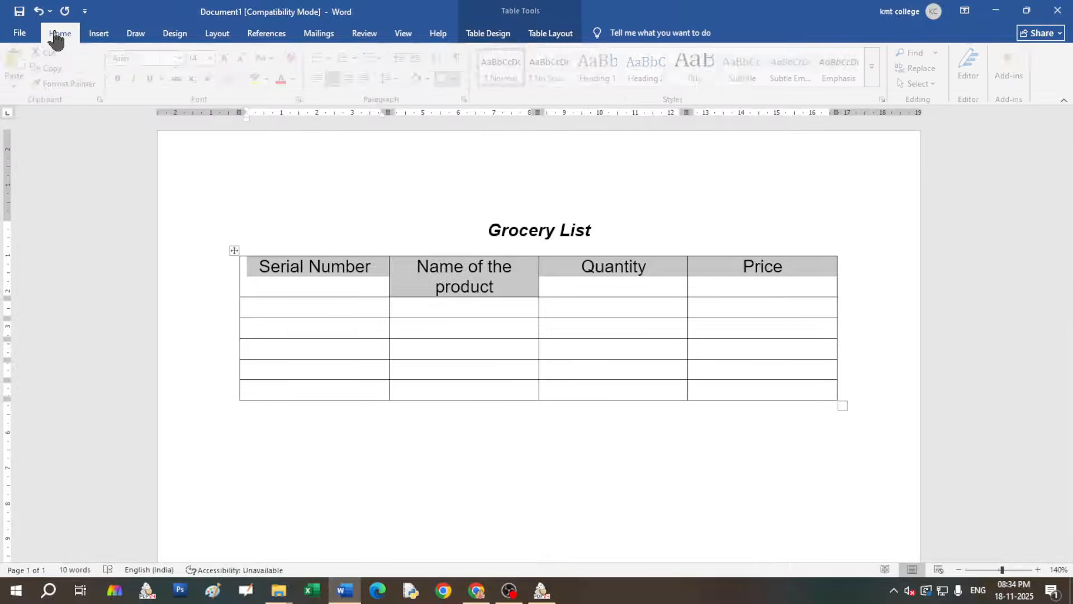
left_click(337, 81)
left_click(338, 81)
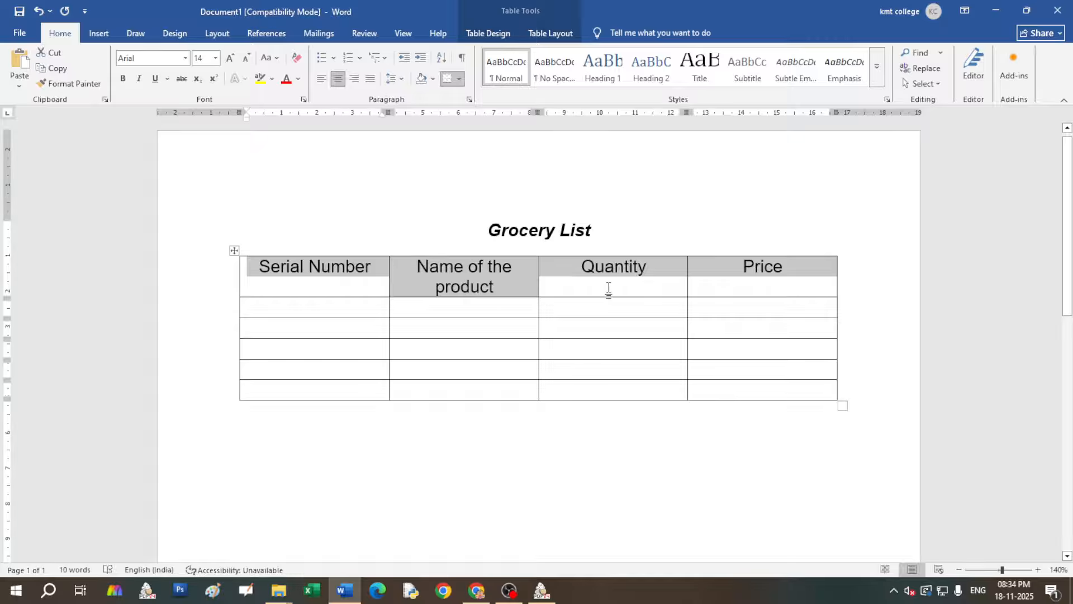
Narrow the Serial Number column to about 2.2 cm so that "Name of the product" fits on one line
left_click(777, 286)
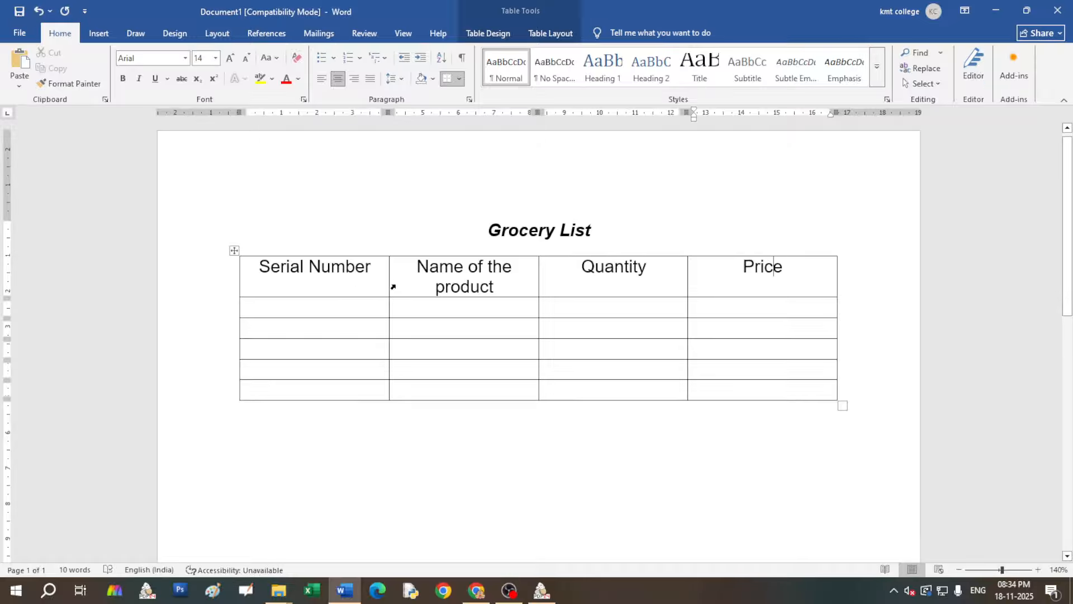
left_click_drag(389, 281, 319, 288)
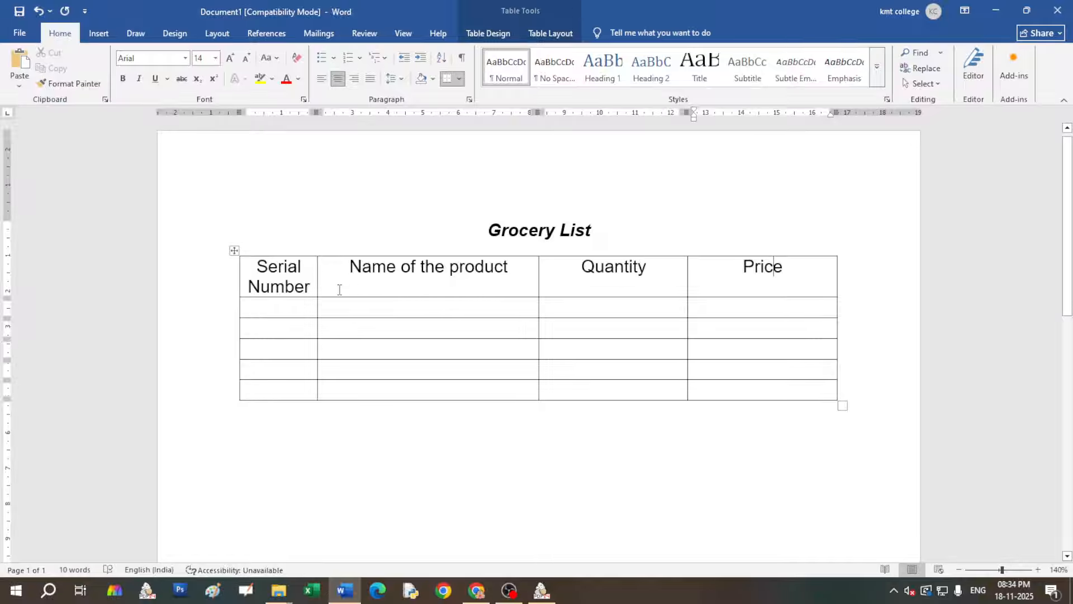
left_click_drag(256, 271, 752, 285)
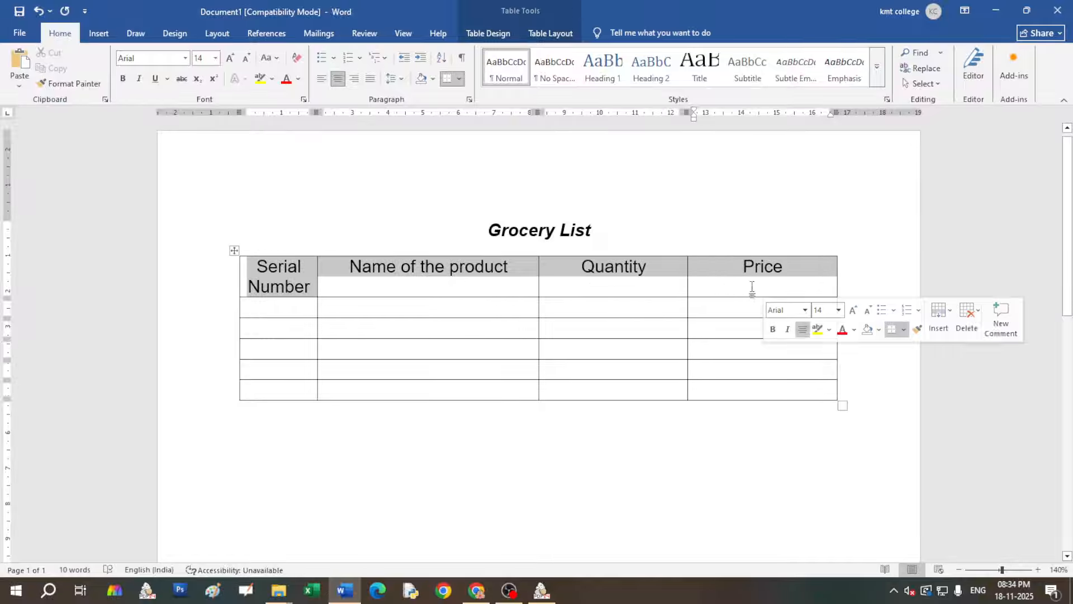
right_click(636, 274)
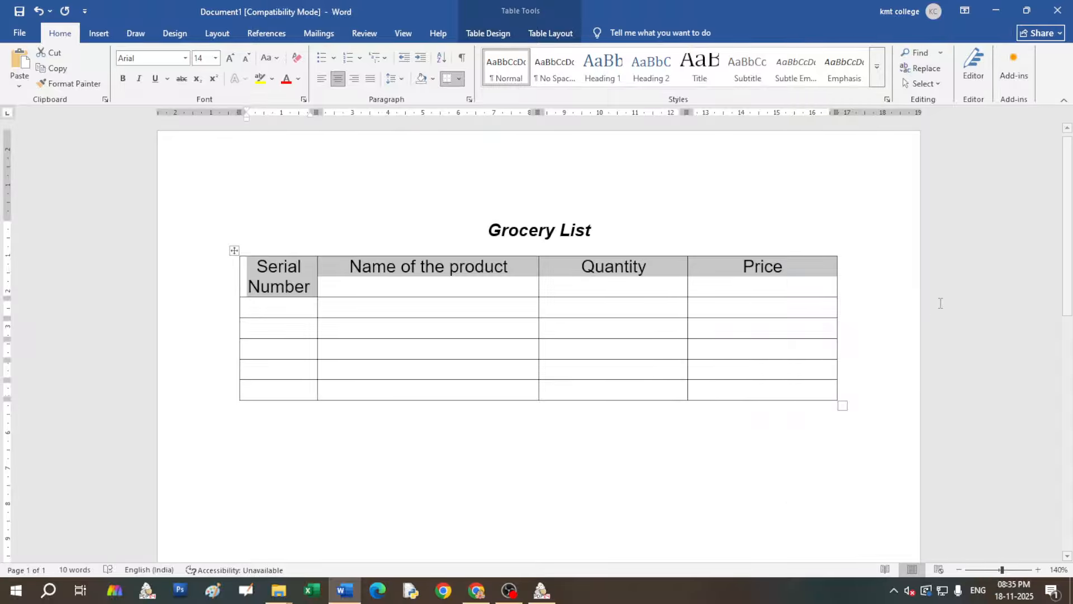
left_click(923, 316)
left_click(491, 280)
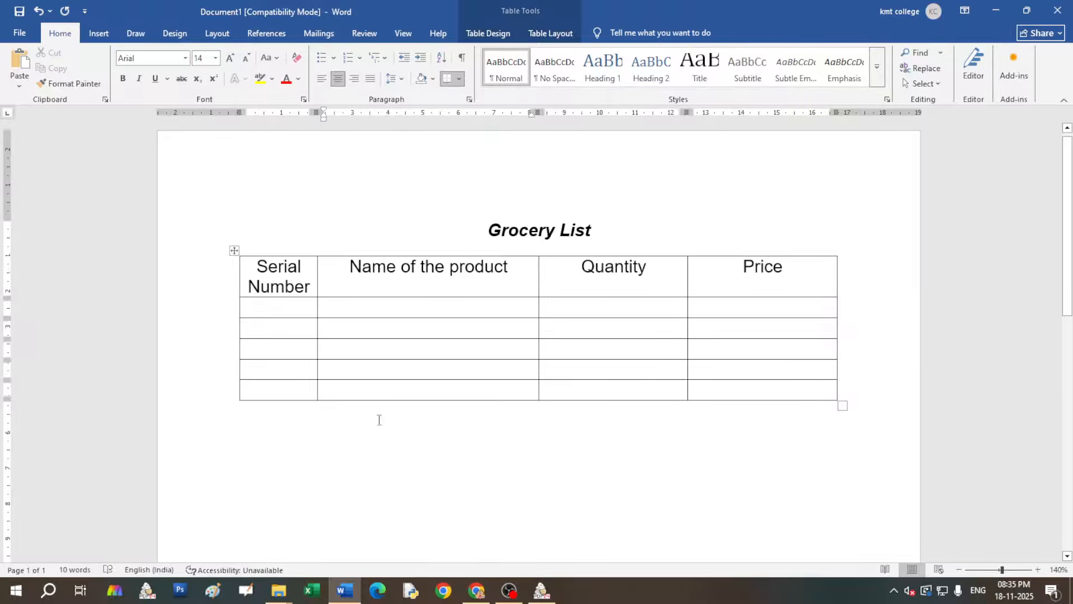
Check the heading font requirements in the PDF, and format the four column headings in Word as 12-point bold
left_click(542, 593)
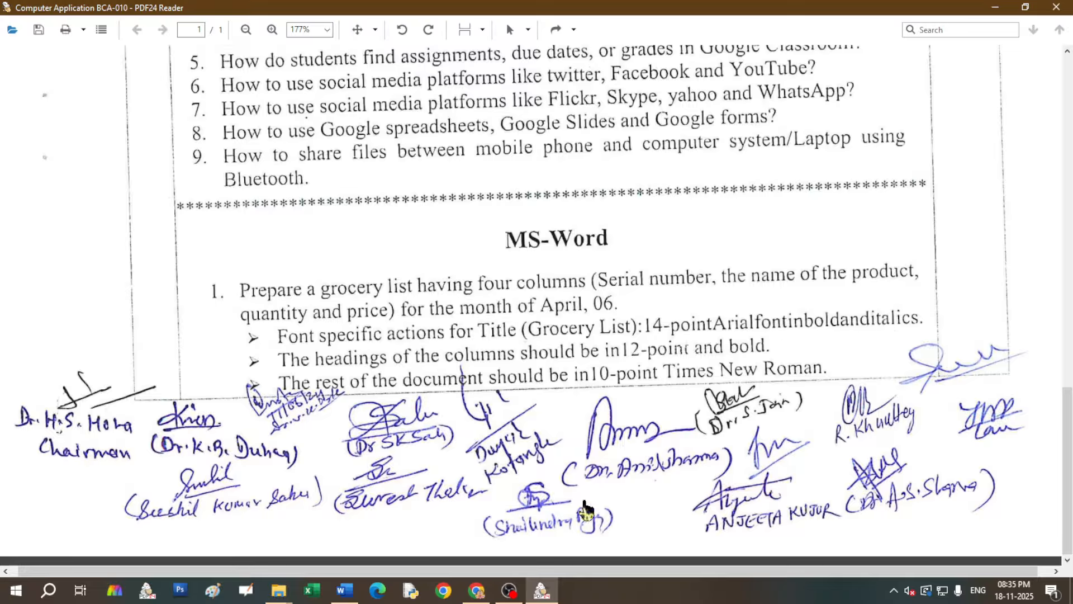
left_click(344, 591)
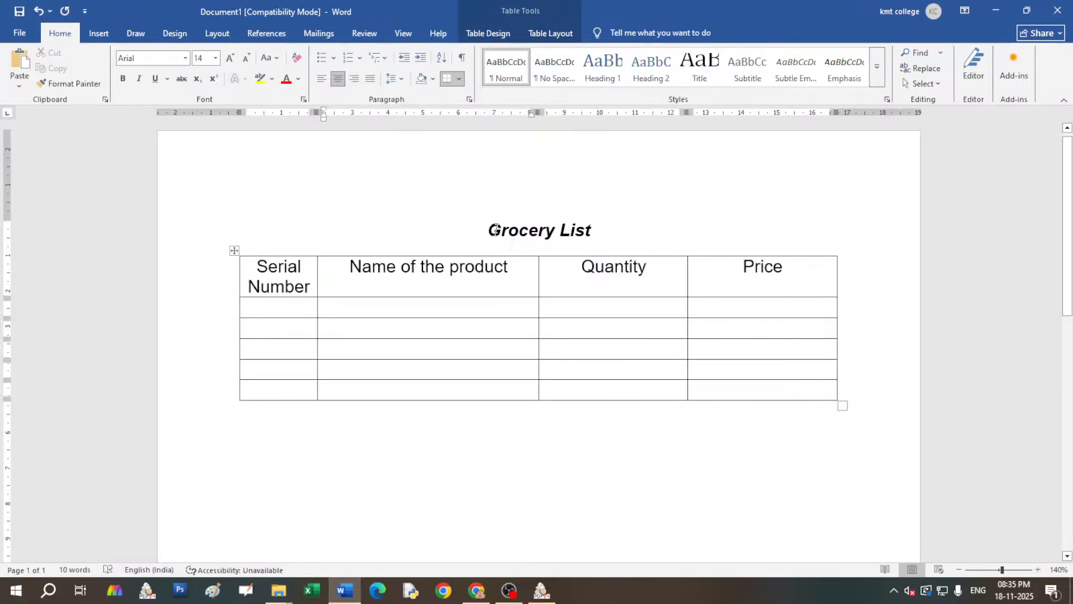
left_click(541, 591)
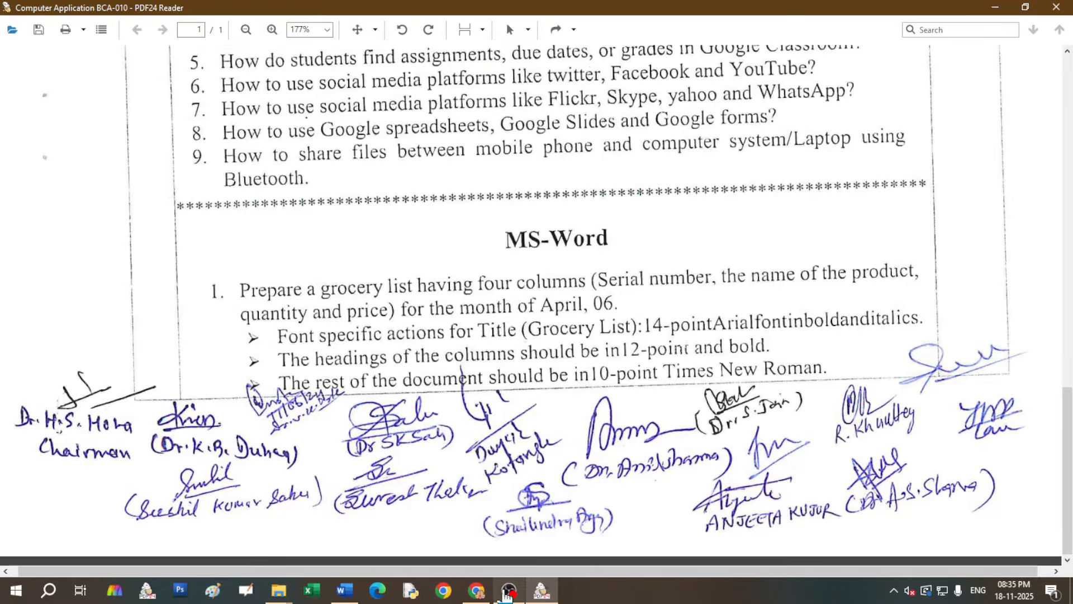
left_click(344, 589)
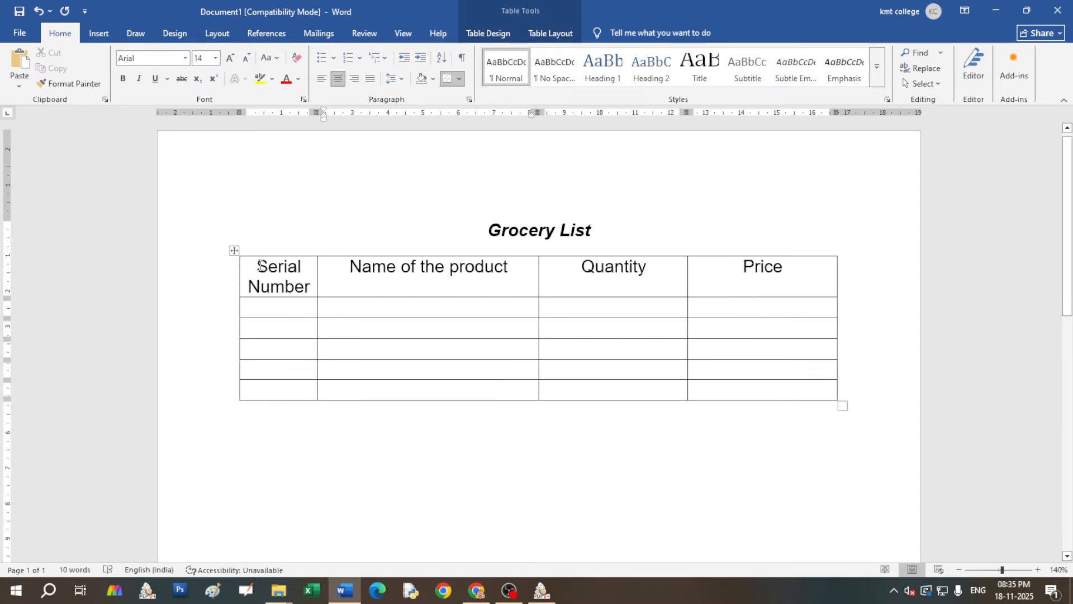
left_click_drag(250, 266, 745, 278)
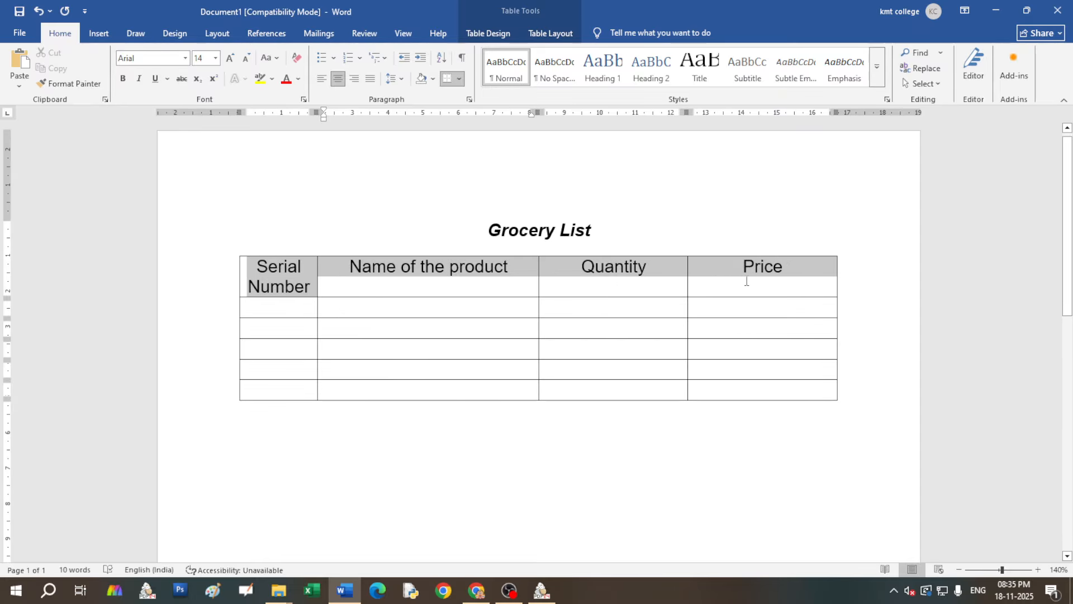
left_click(206, 60)
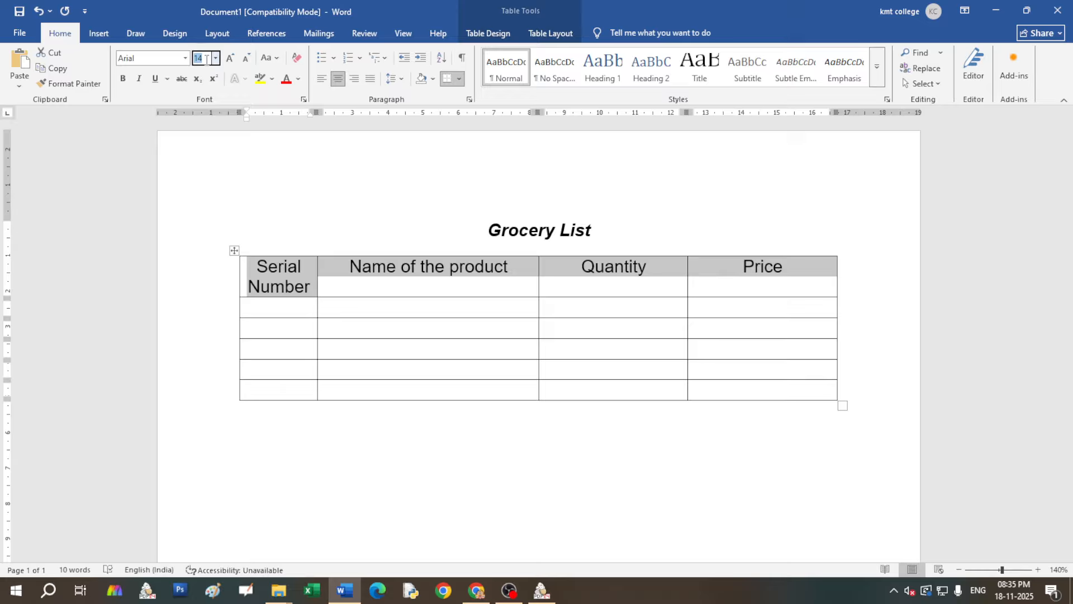
type("12")
key("Return")
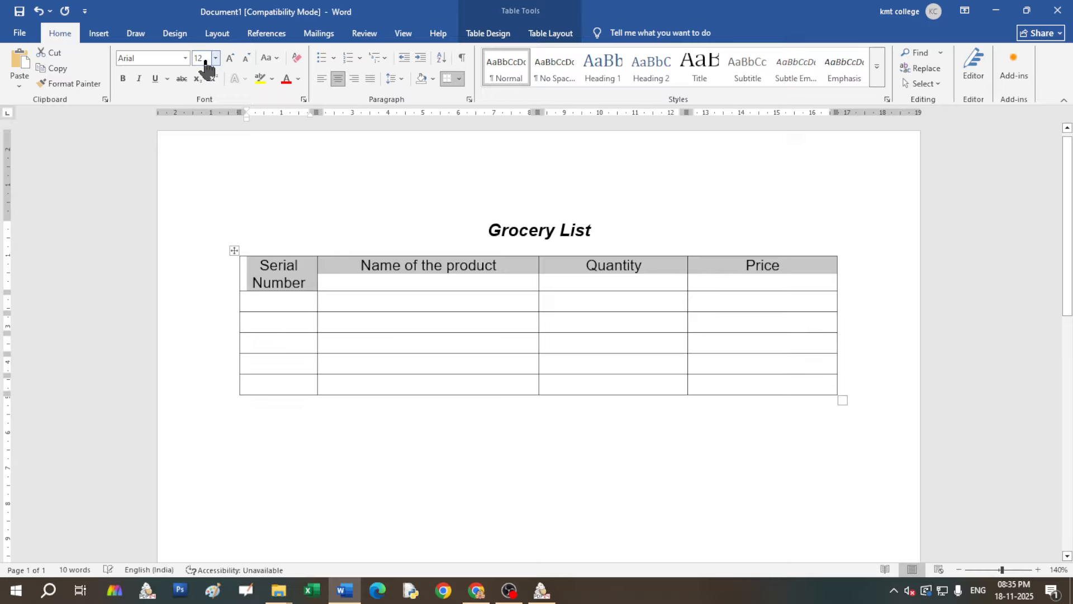
left_click(123, 78)
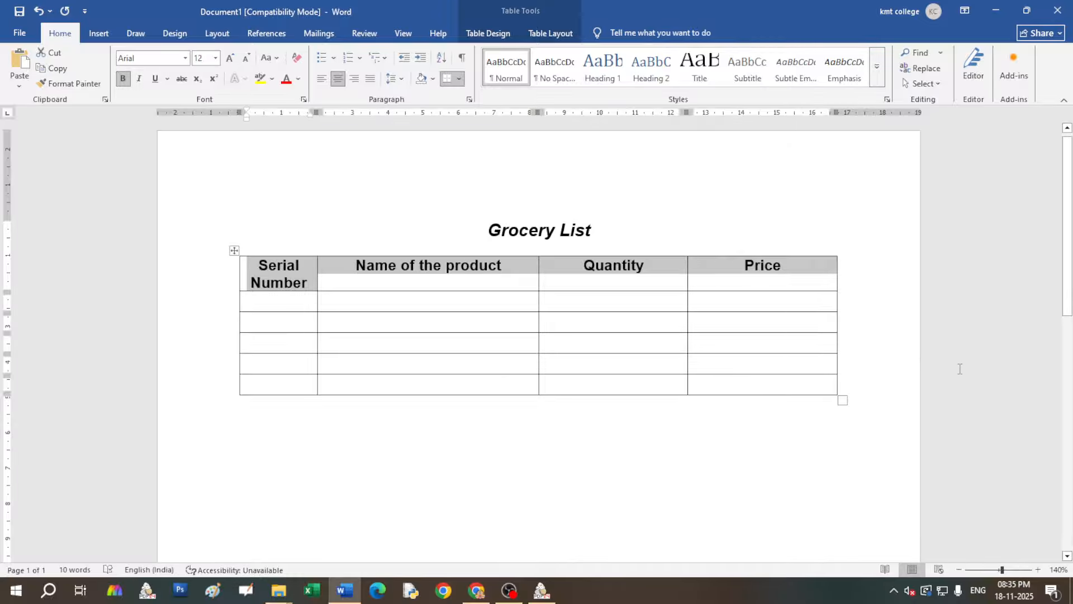
left_click(919, 347)
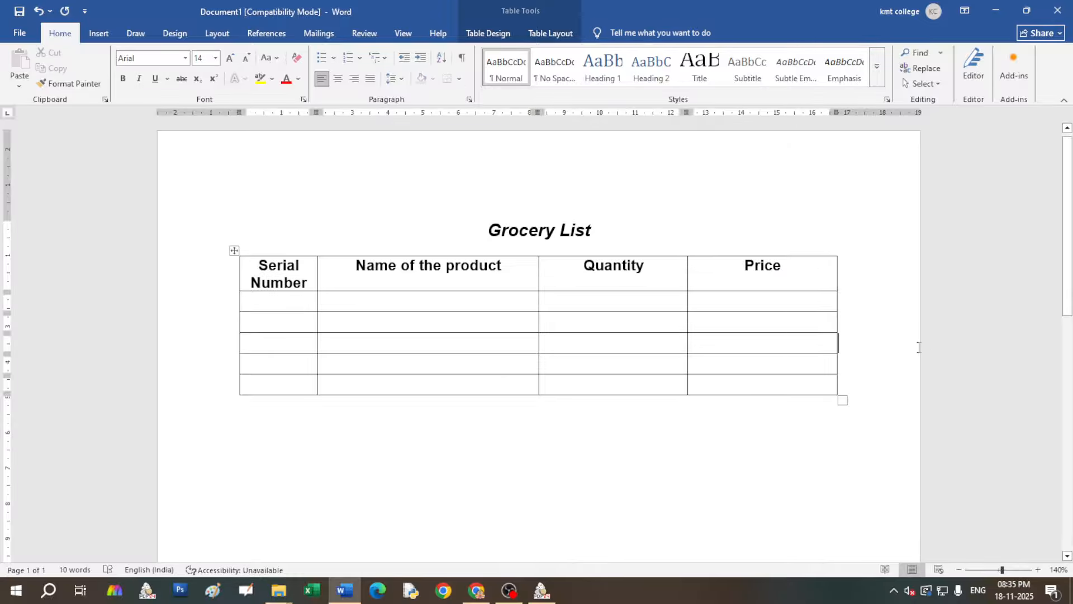
Compare the font formatting of the title and column headings in Word with the requirements in the PDF
left_click(495, 227)
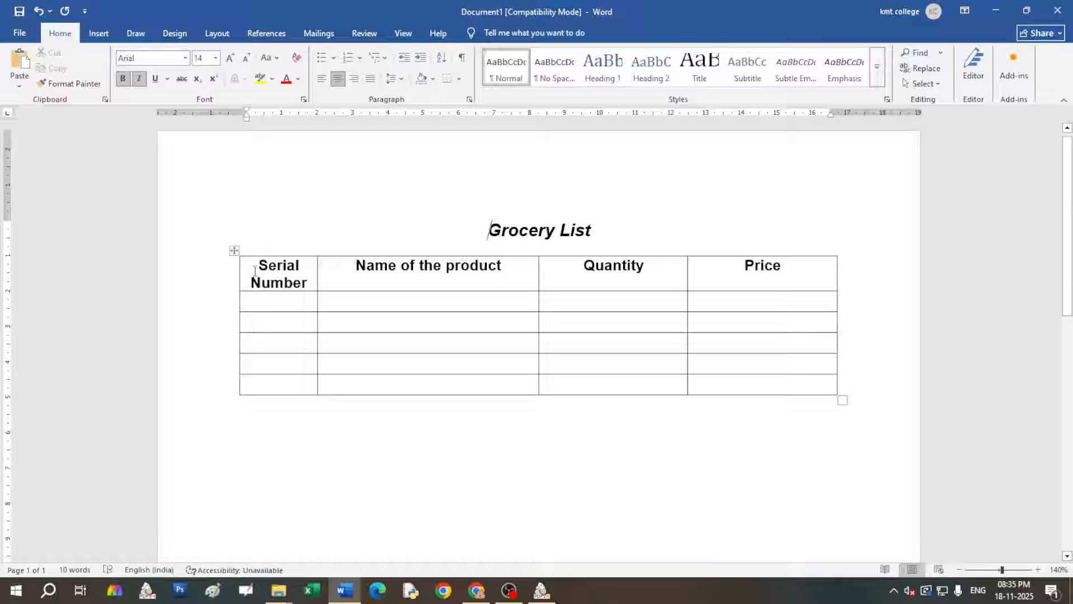
left_click_drag(257, 265, 771, 287)
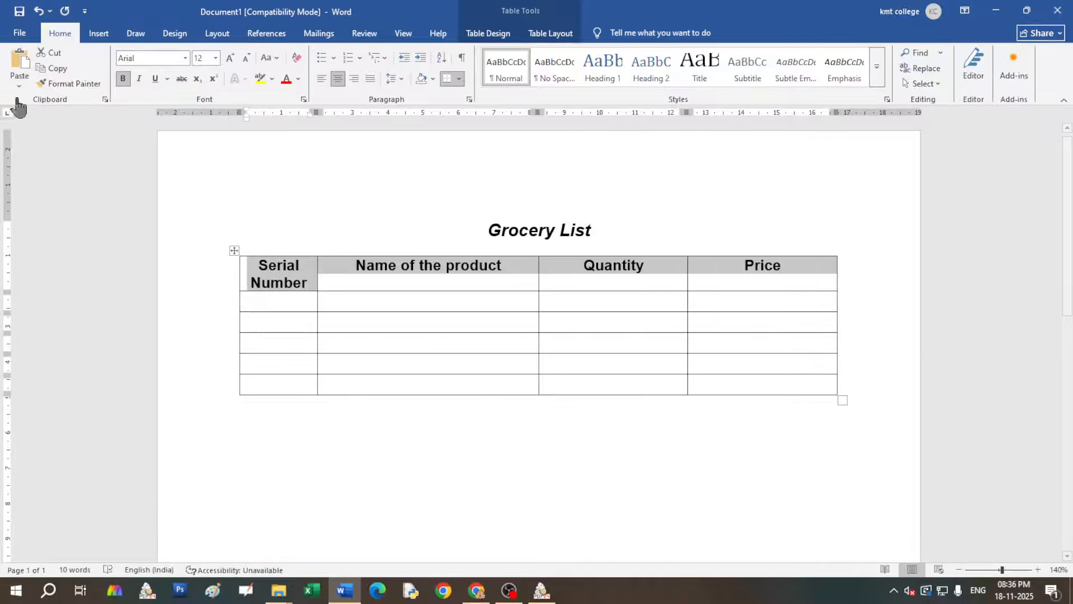
left_click(340, 283)
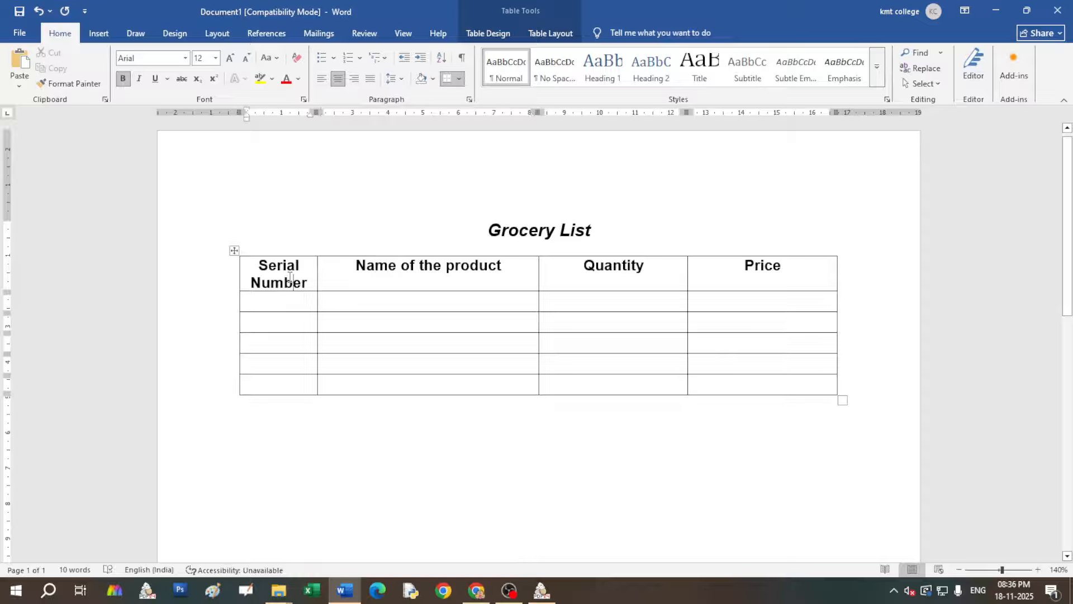
left_click_drag(242, 269, 763, 273)
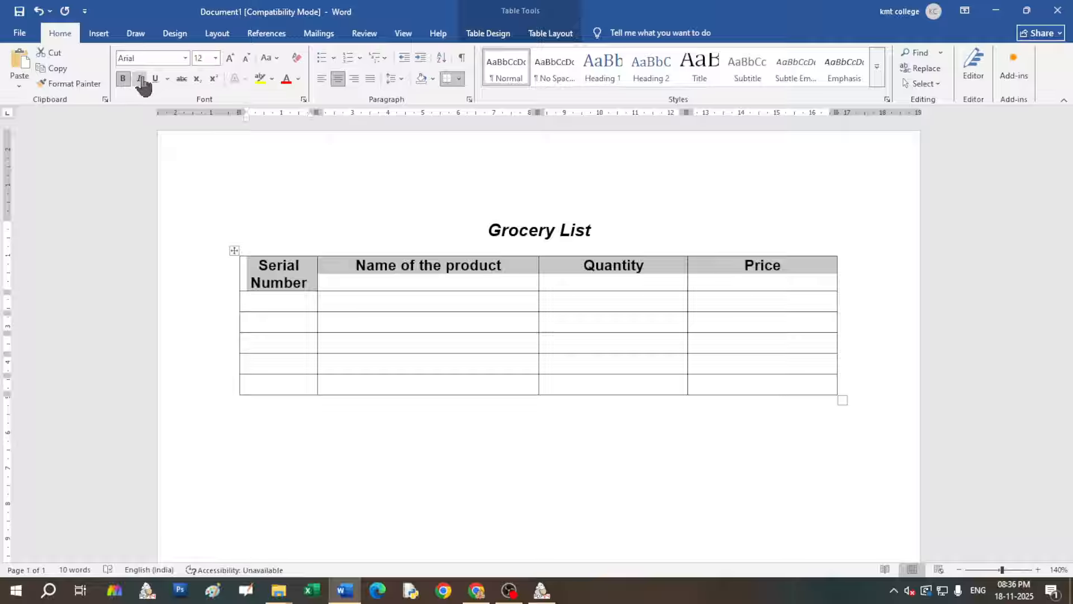
left_click(384, 281)
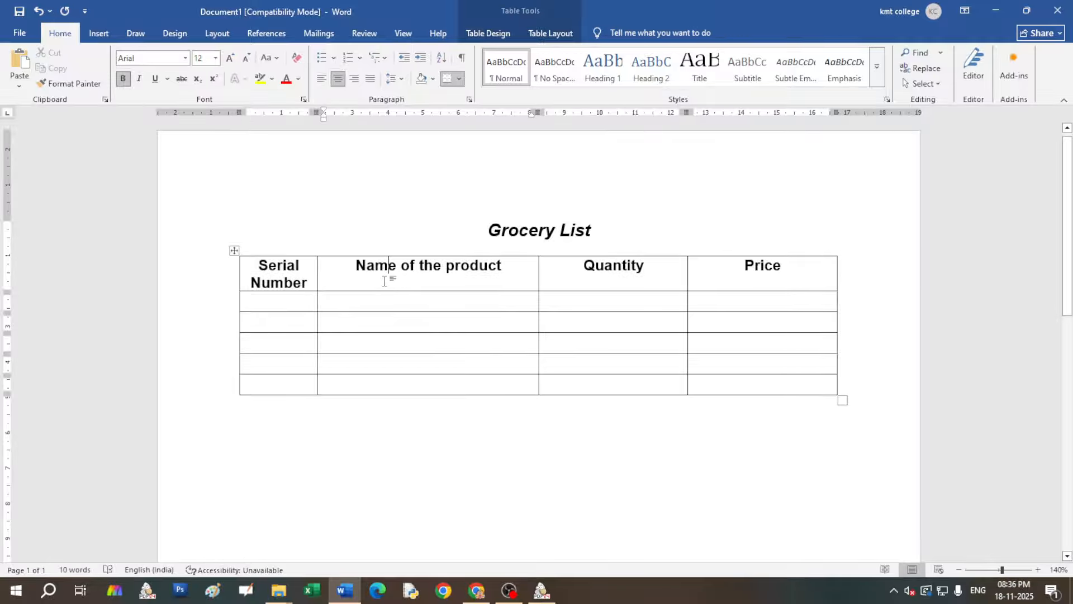
left_click(544, 597)
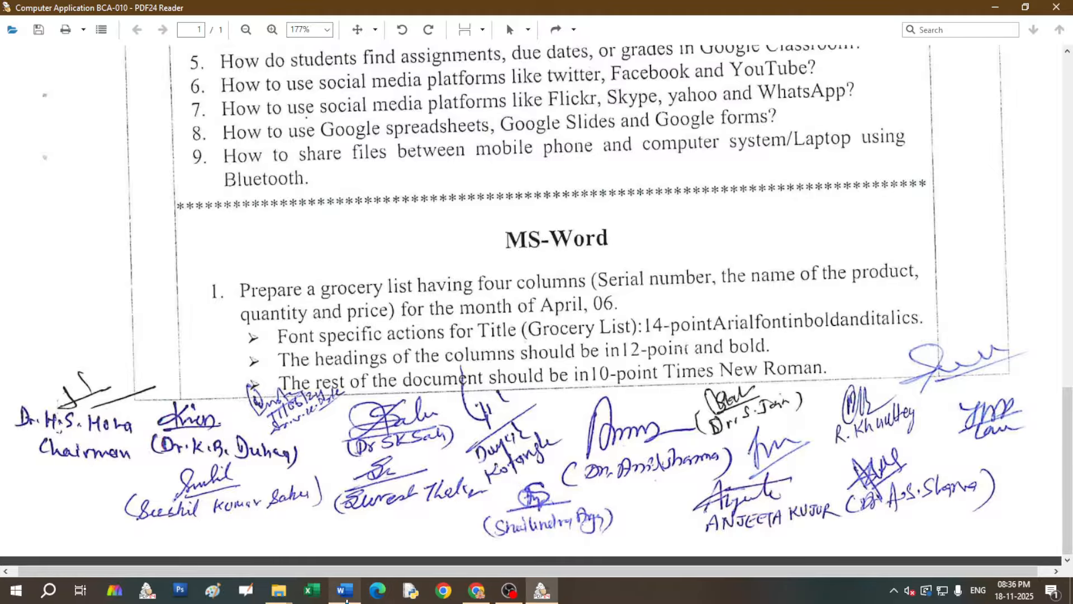
left_click(345, 591)
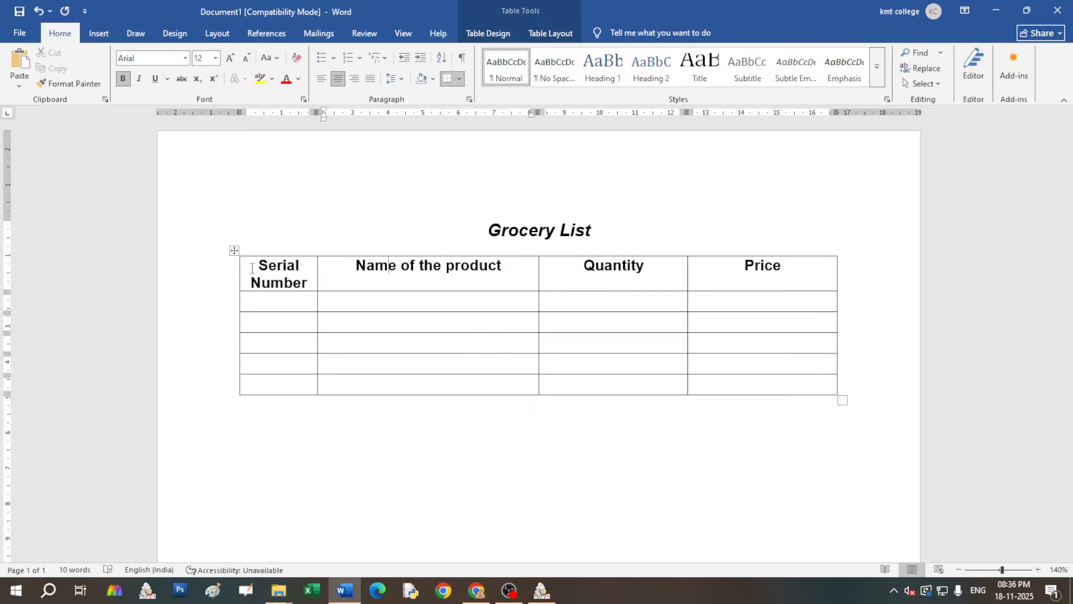
left_click(541, 591)
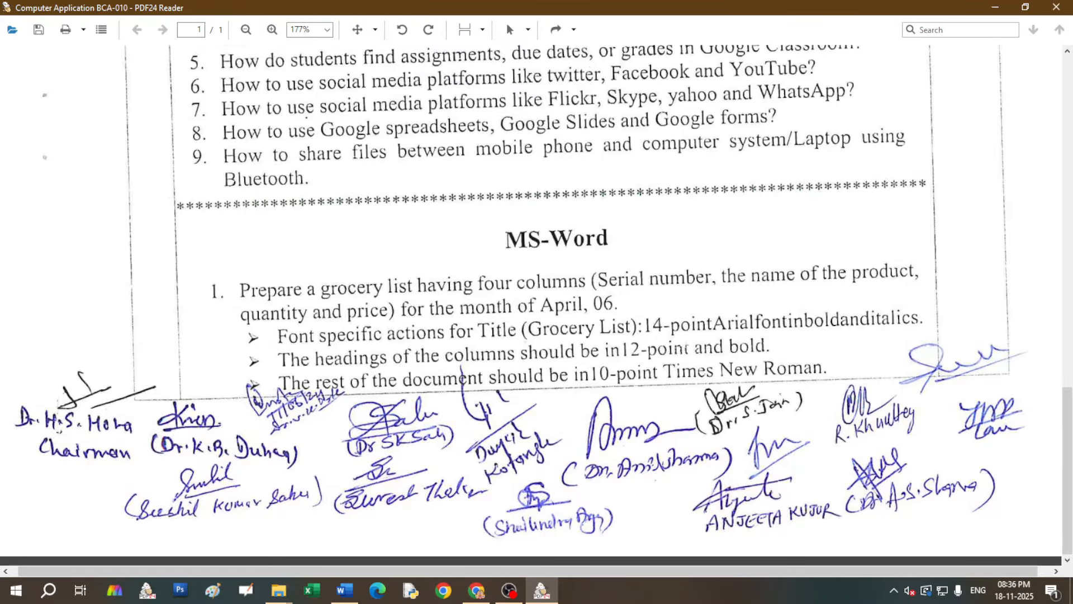
Return to the Word document and number the five empty table rows 01 to 05 in the Serial Number column
left_click(345, 590)
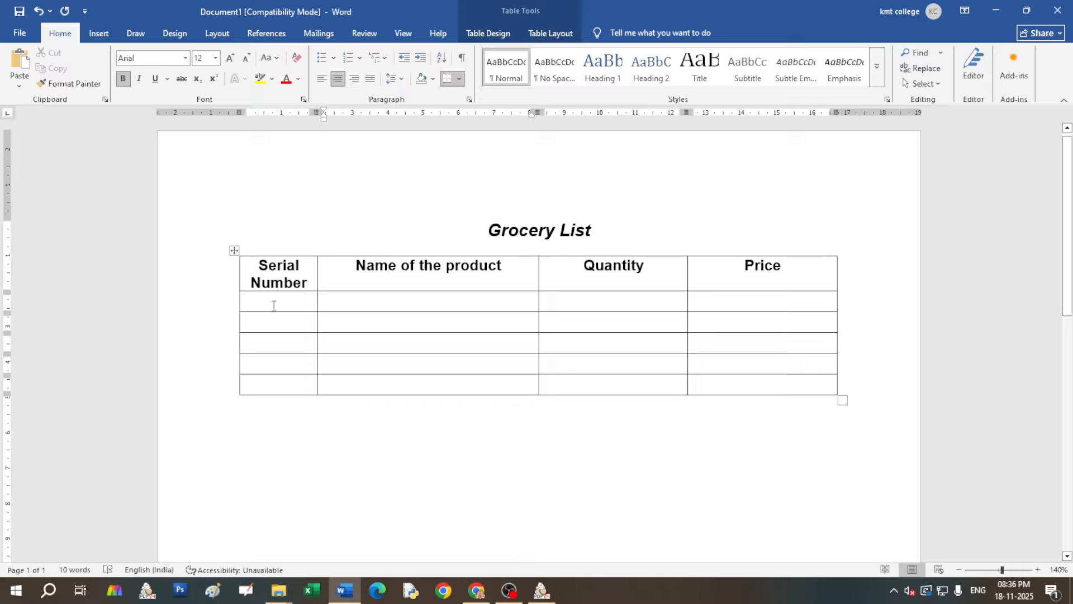
left_click(277, 302)
type("1")
key("BackSpace")
type("01")
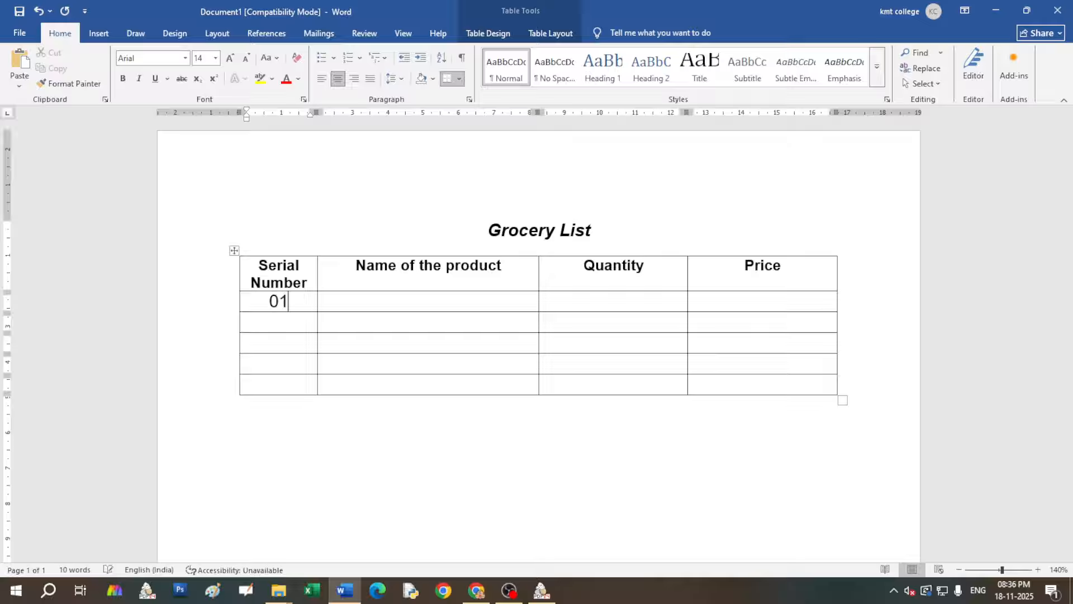
type("02")
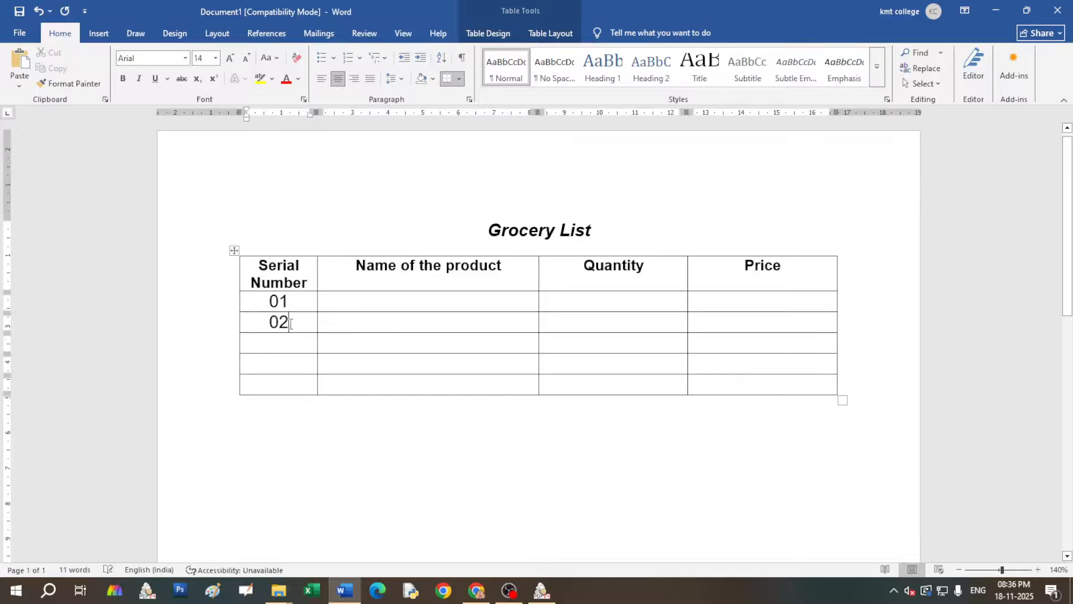
left_click(282, 348)
type("03")
key("Down")
type("04")
left_click(278, 380)
type("05")
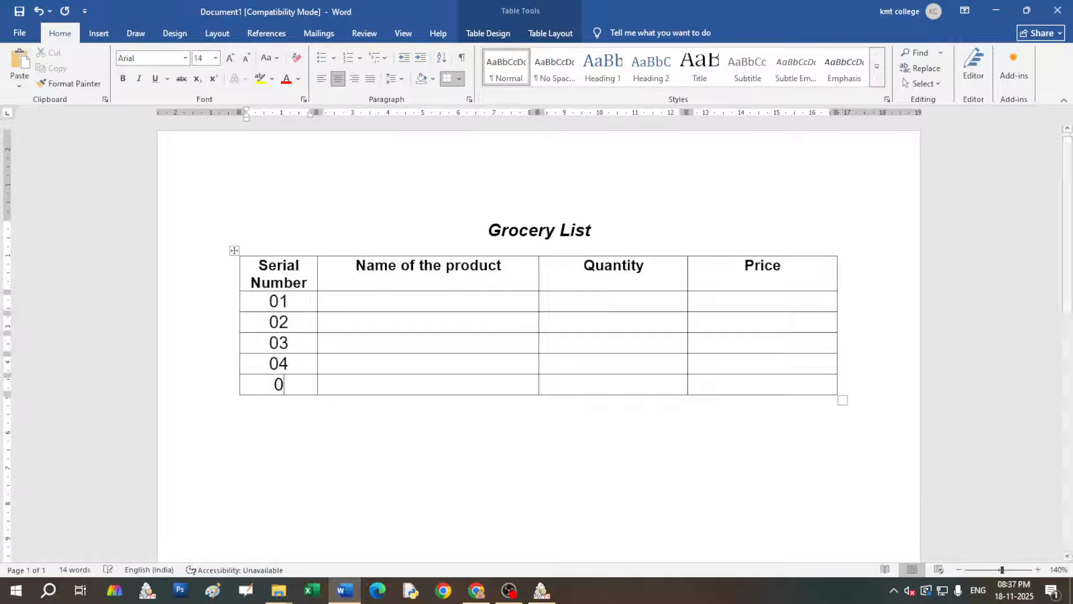
left_click(354, 441)
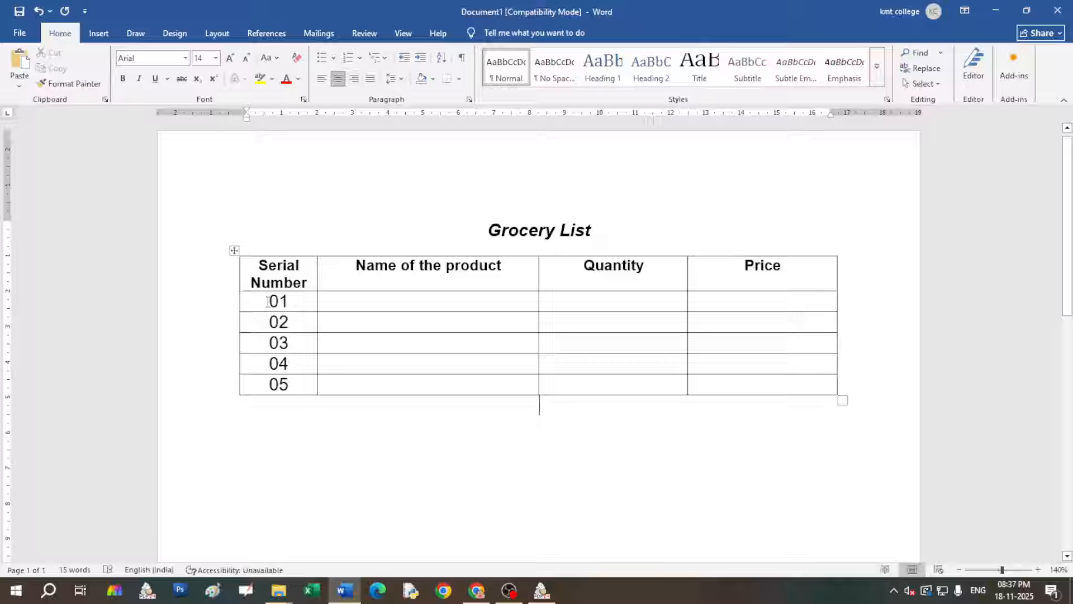
Format all table rows below the headings in Times New Roman at 10 points
mouse_move(255, 299)
left_mouse_down()
mouse_move(643, 302)
mouse_move(759, 335)
mouse_move(763, 391)
left_mouse_up()
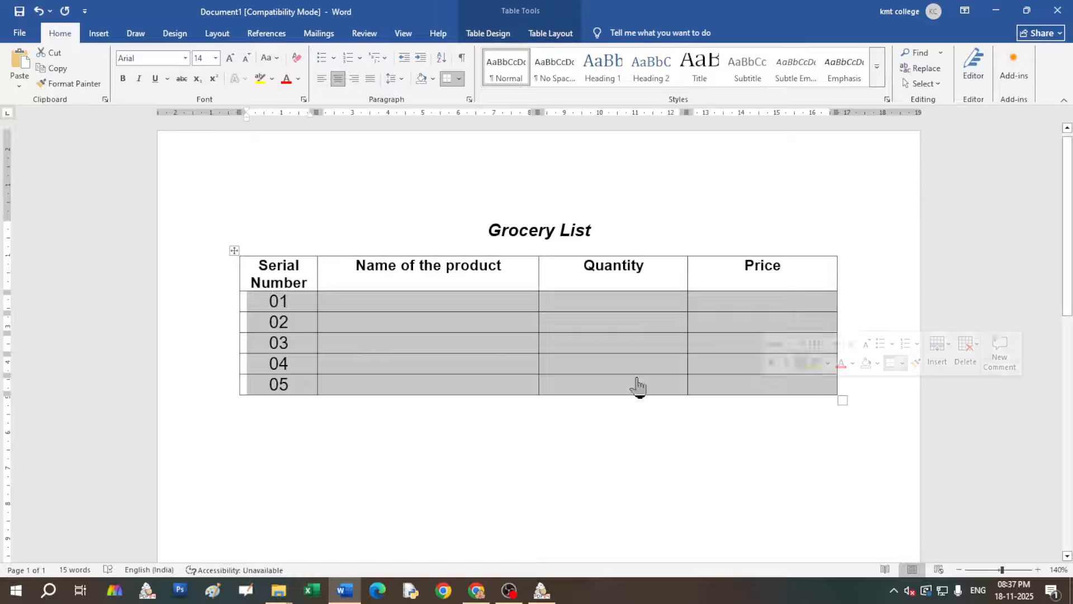
left_click(157, 59)
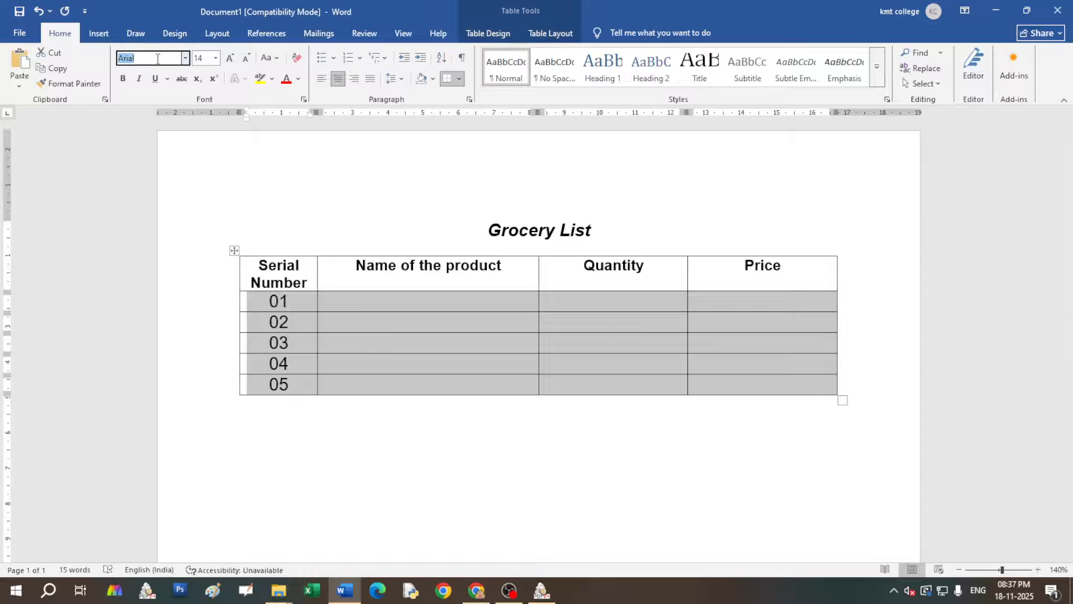
type("Tim")
type("es New Roma")
key("Return")
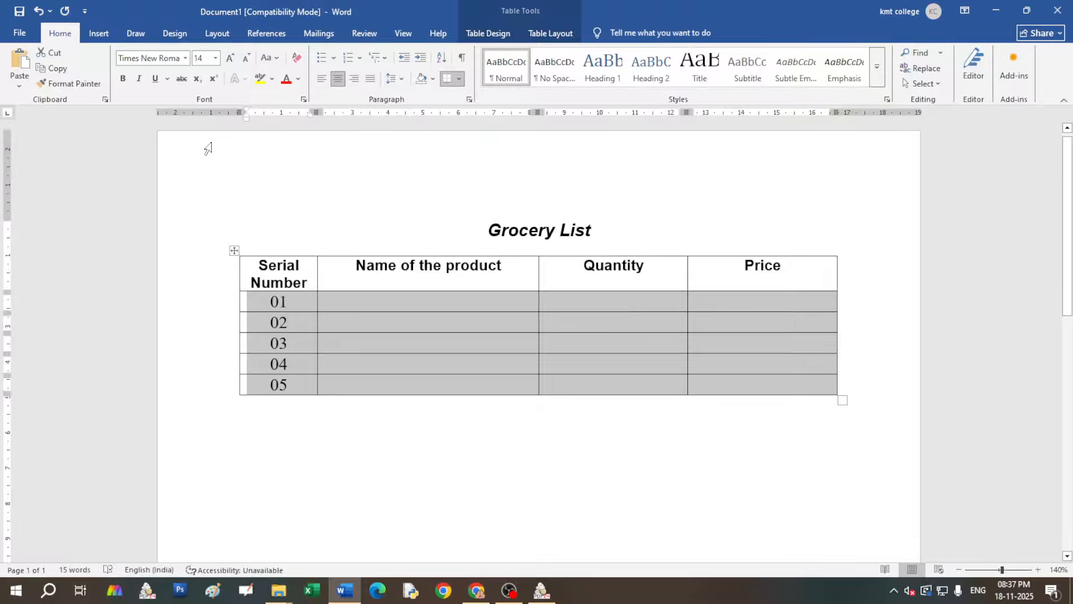
left_click(208, 58)
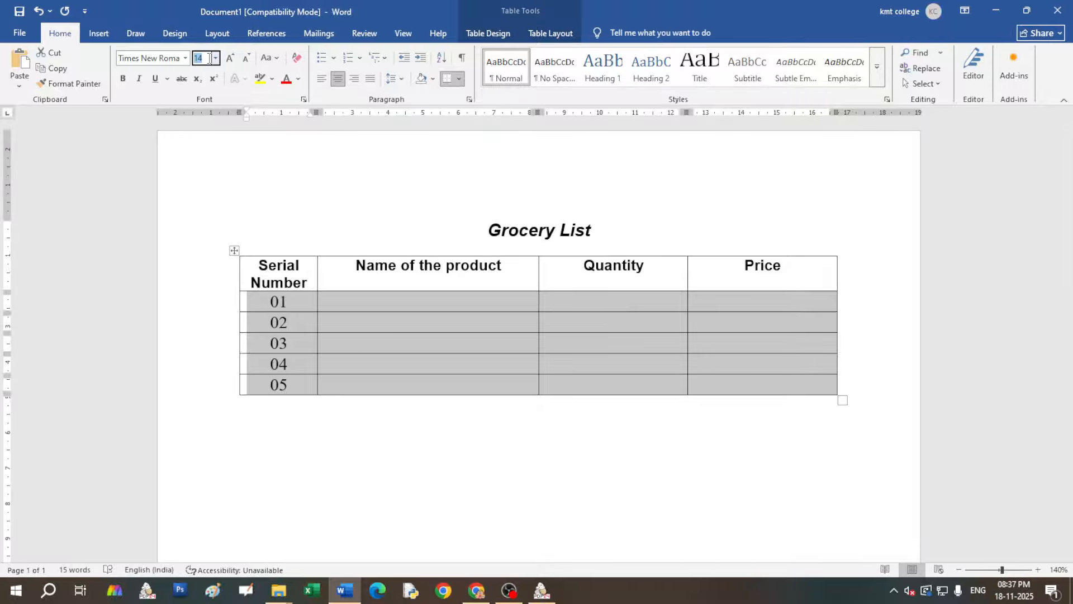
type("1")
key("Return")
left_click(383, 431)
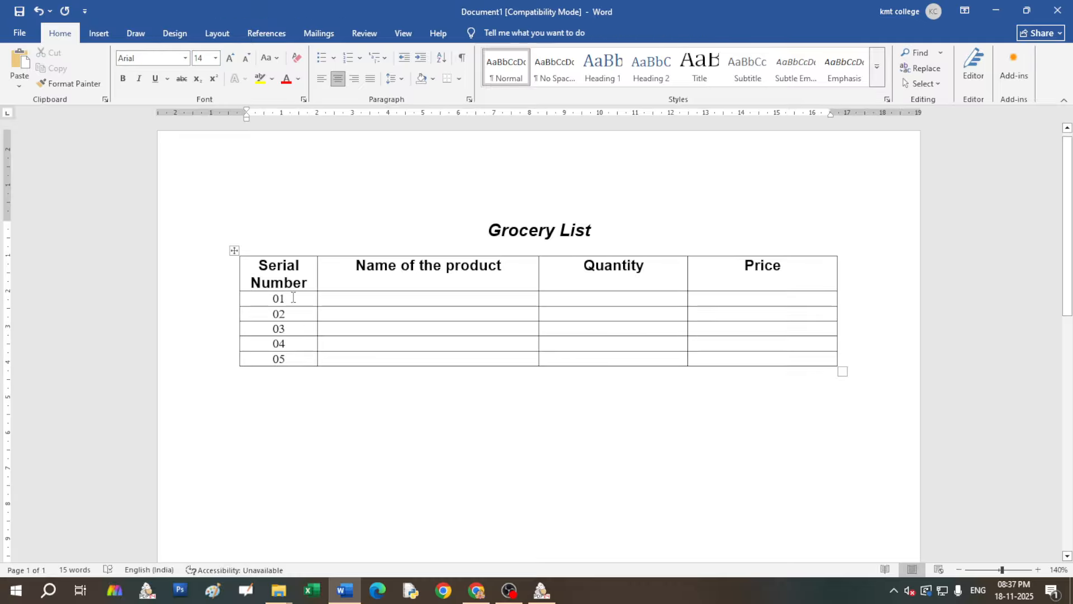
Enter "Soap" and "Salt" as the product names in rows 01 and 02
left_click(1038, 570)
left_click(1037, 569)
left_click(1037, 570)
left_click(1038, 569)
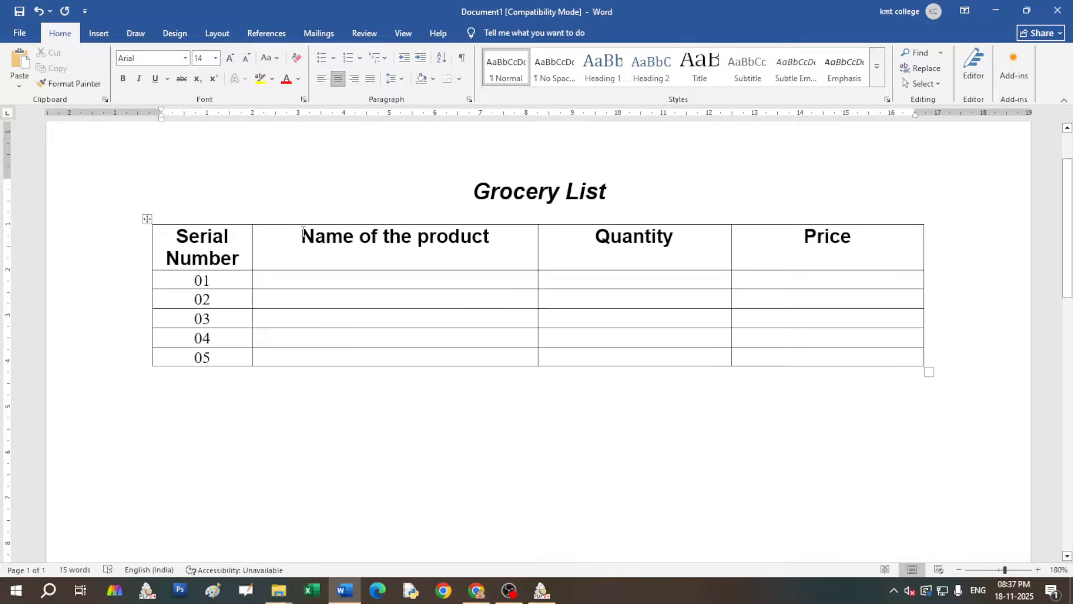
scroll(300, 228, "up", 2)
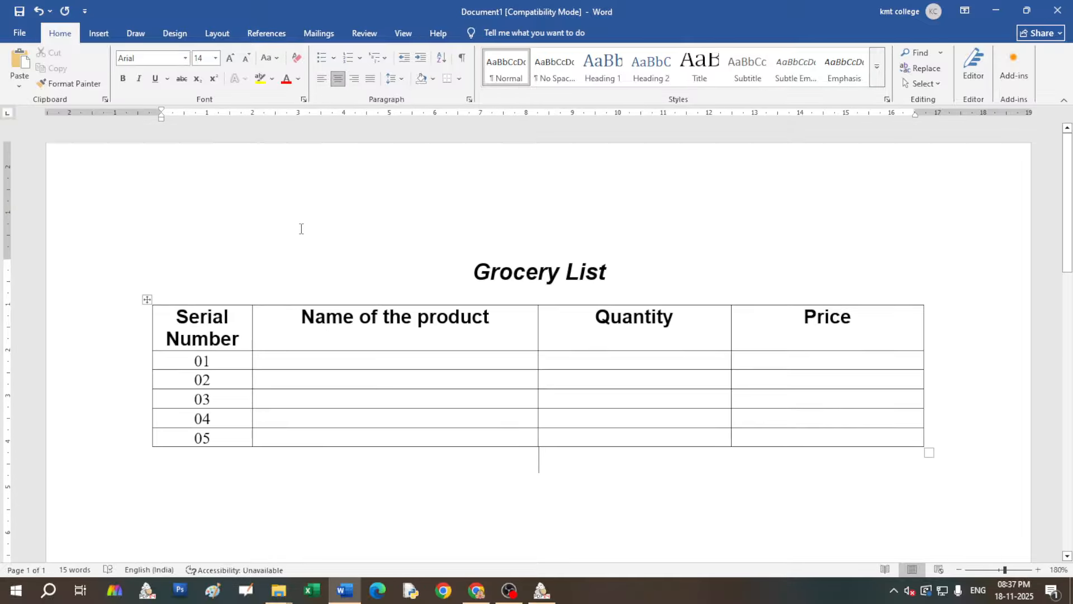
left_click(303, 362)
type("Soa")
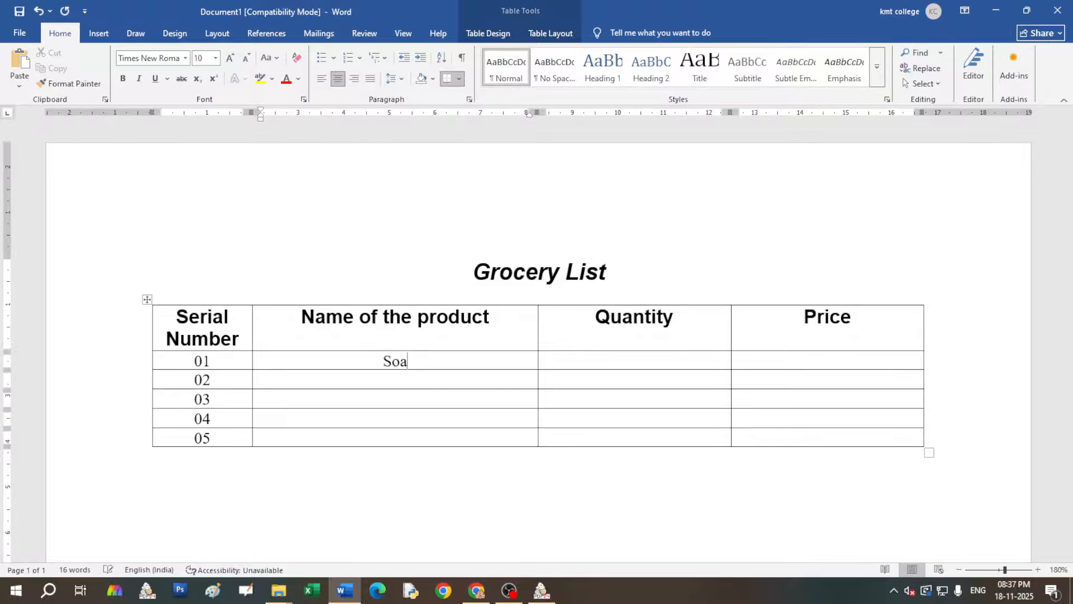
type("p")
left_click(400, 381)
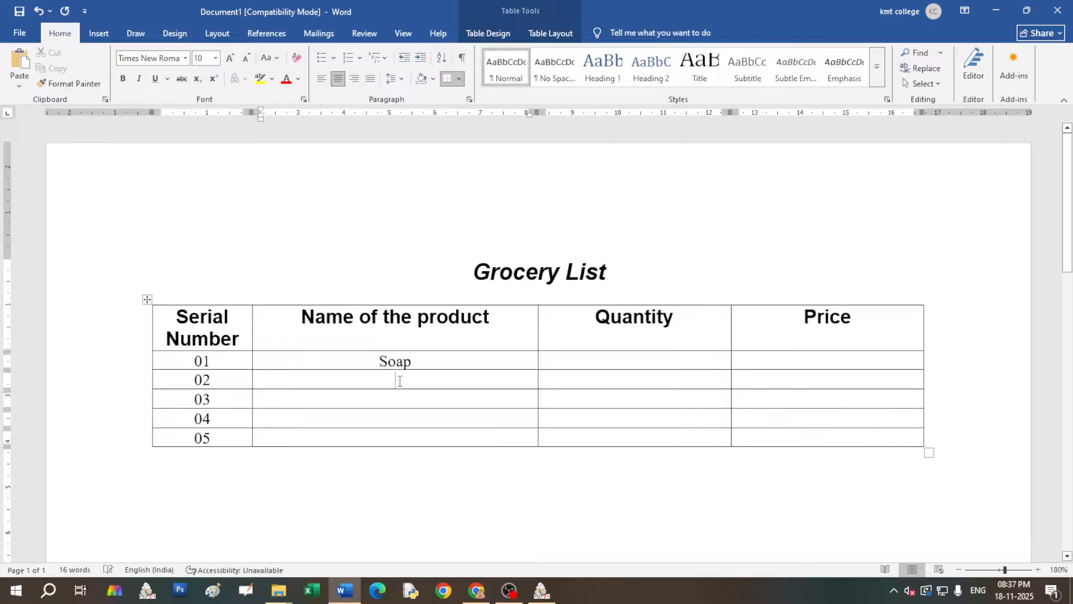
type("Salt")
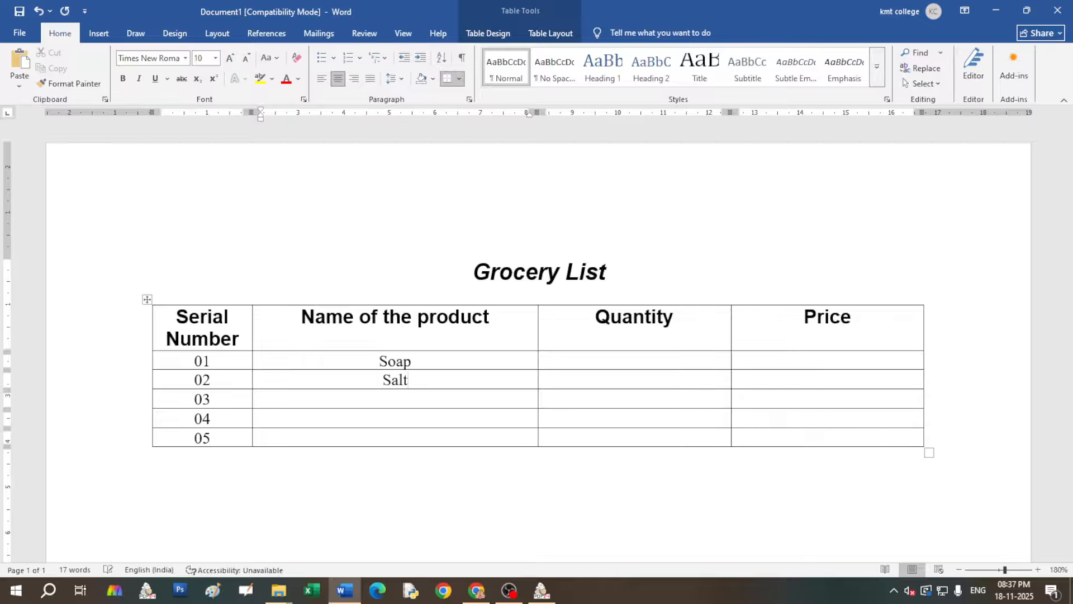
Enter "Oil", "Sugar" and "Rice" as the product names in rows 03 to 05
left_click(395, 399)
type("Oil")
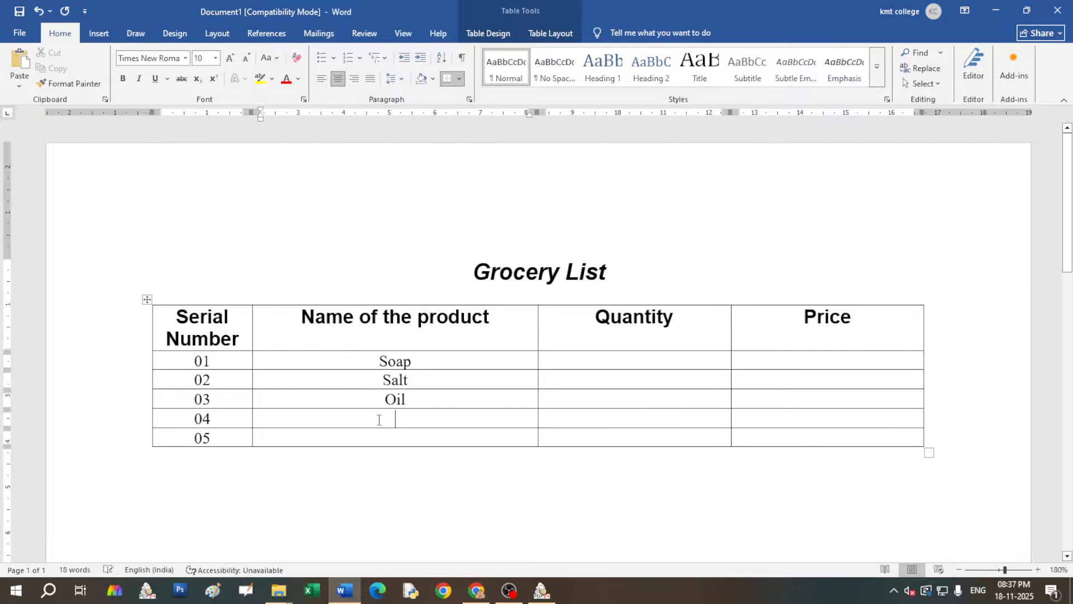
type("Sugar")
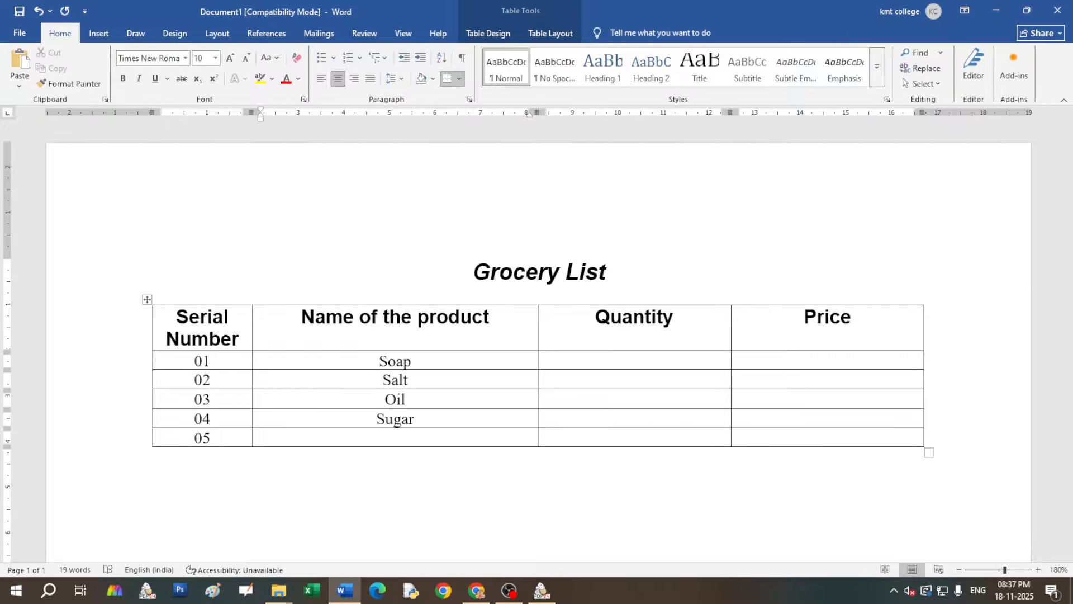
left_click(397, 440)
type("Rice")
Fill in the Soap row with quantity 5 and the price "5X10 = 50"
left_click(611, 416)
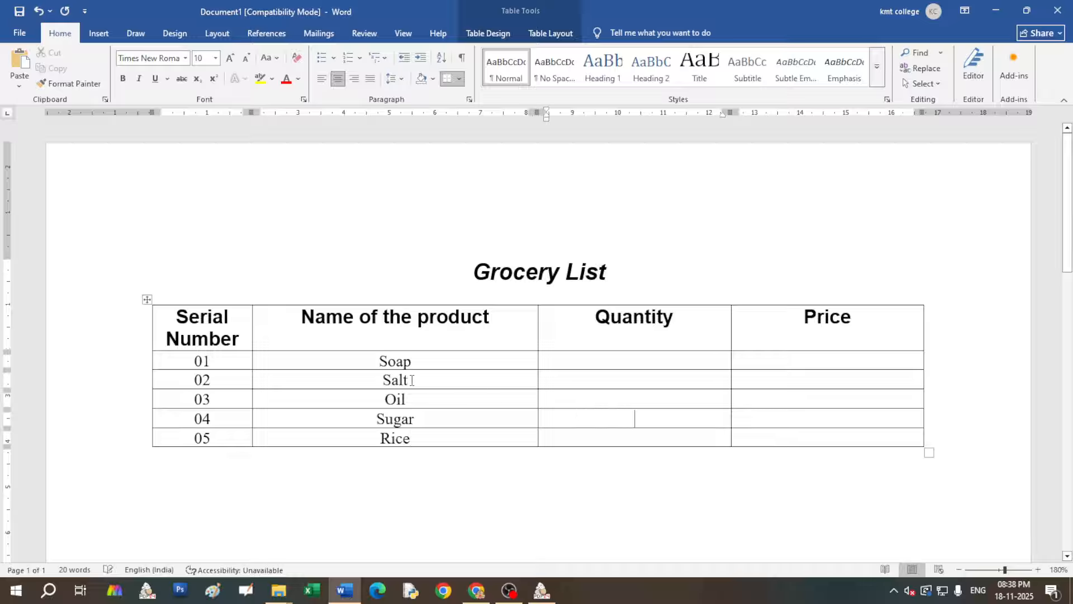
left_click(626, 357)
type("5")
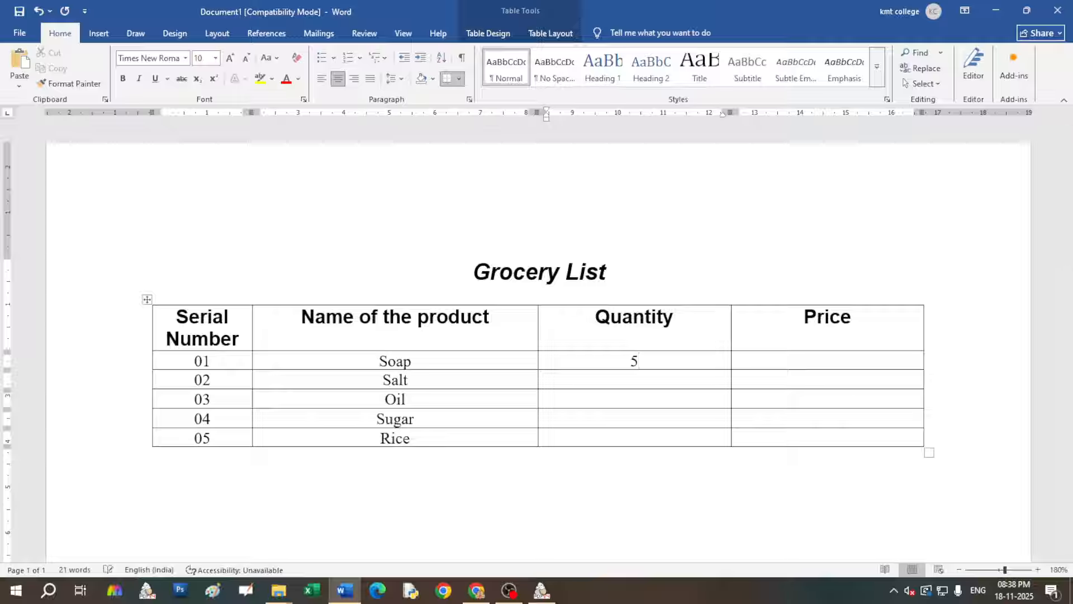
left_click(833, 358)
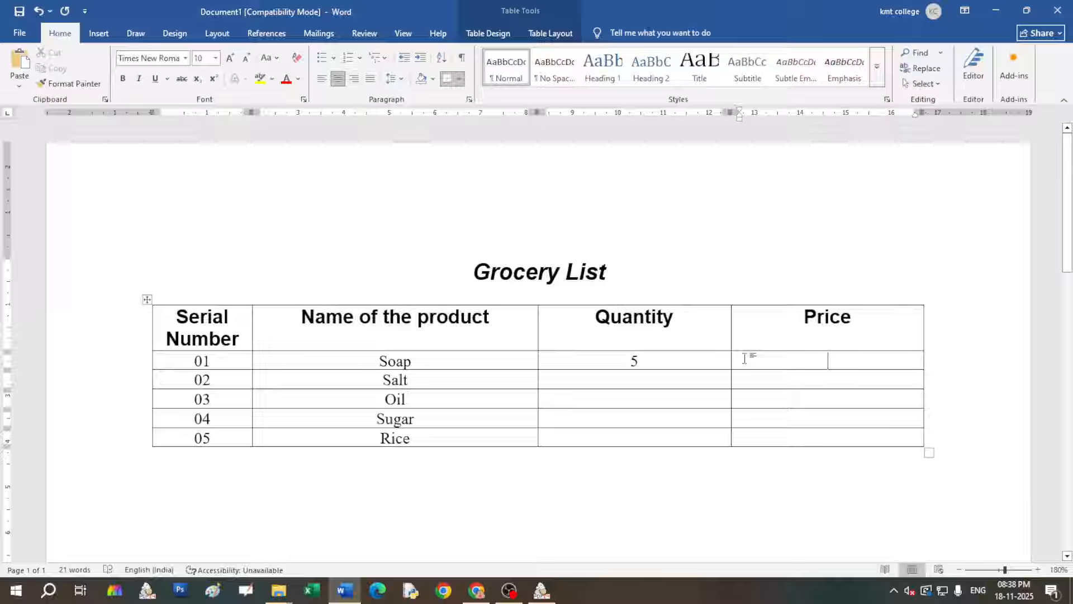
type("5")
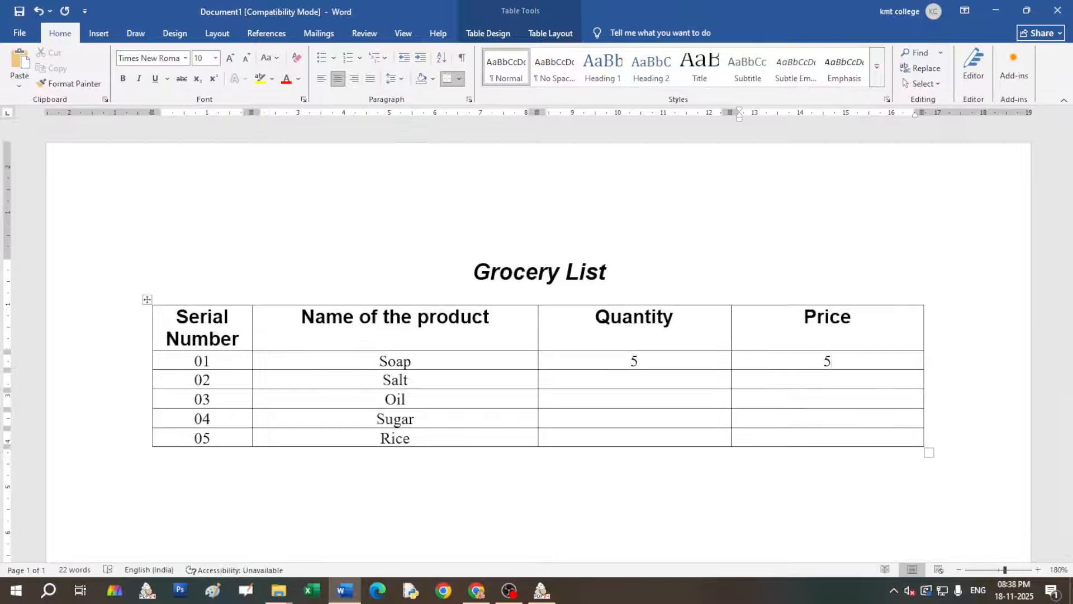
type("X")
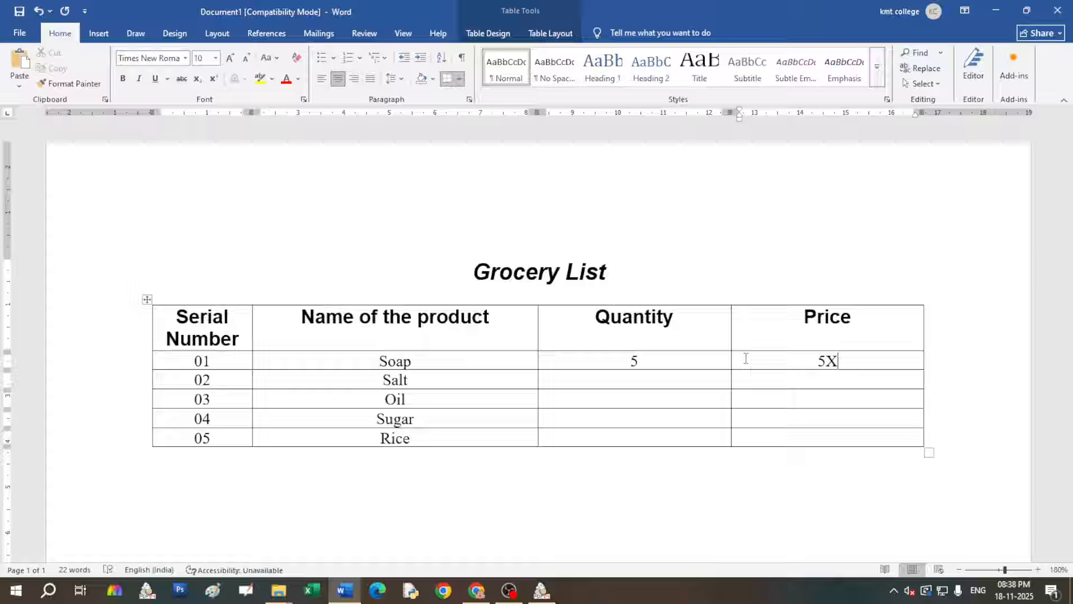
type("1")
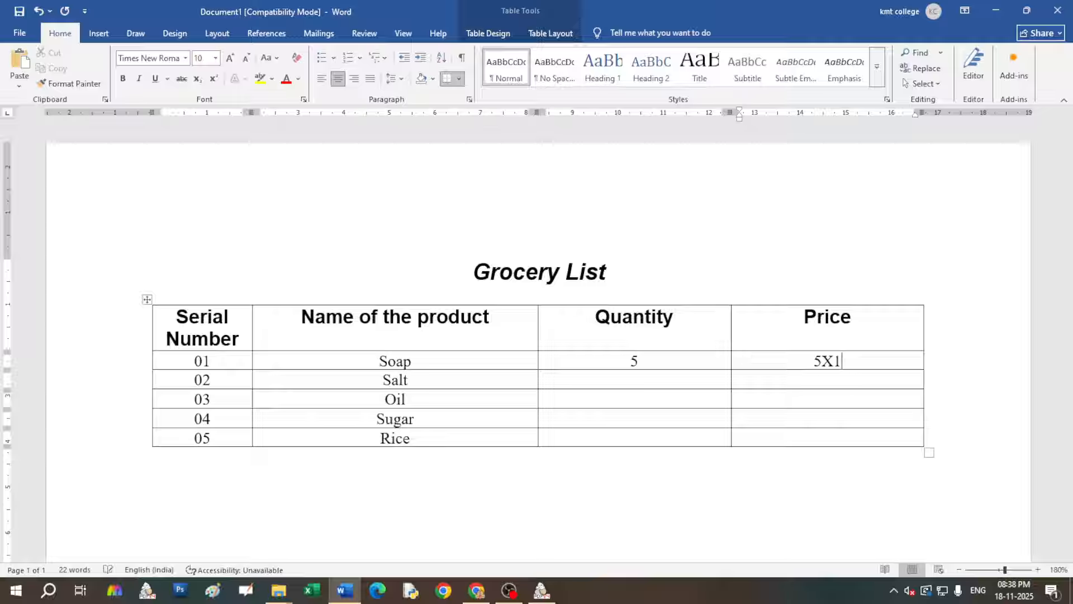
type("0=")
key("BackSpace")
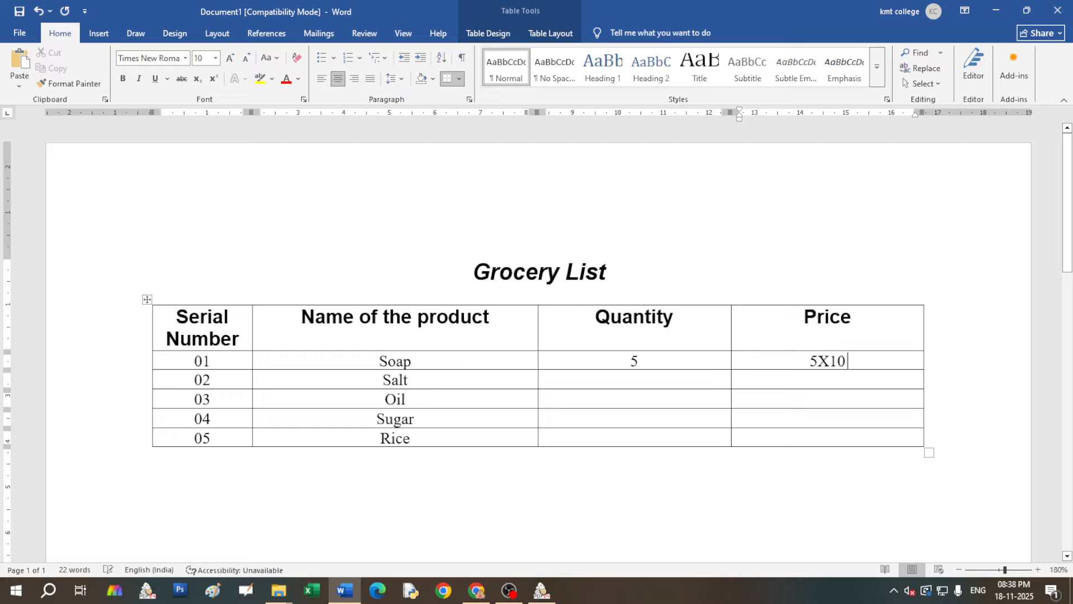
type("= ")
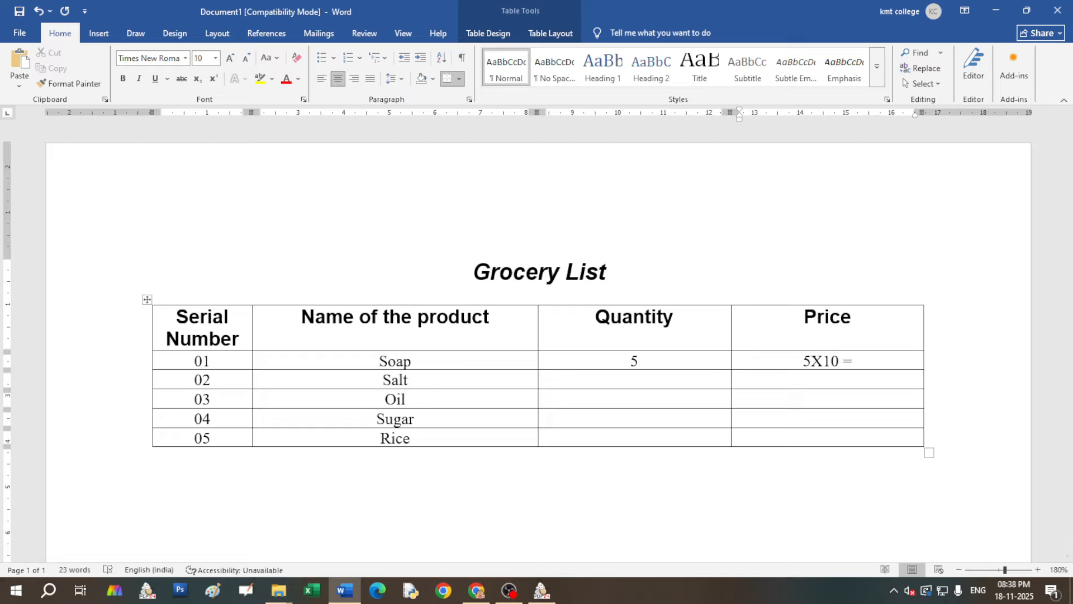
type("50")
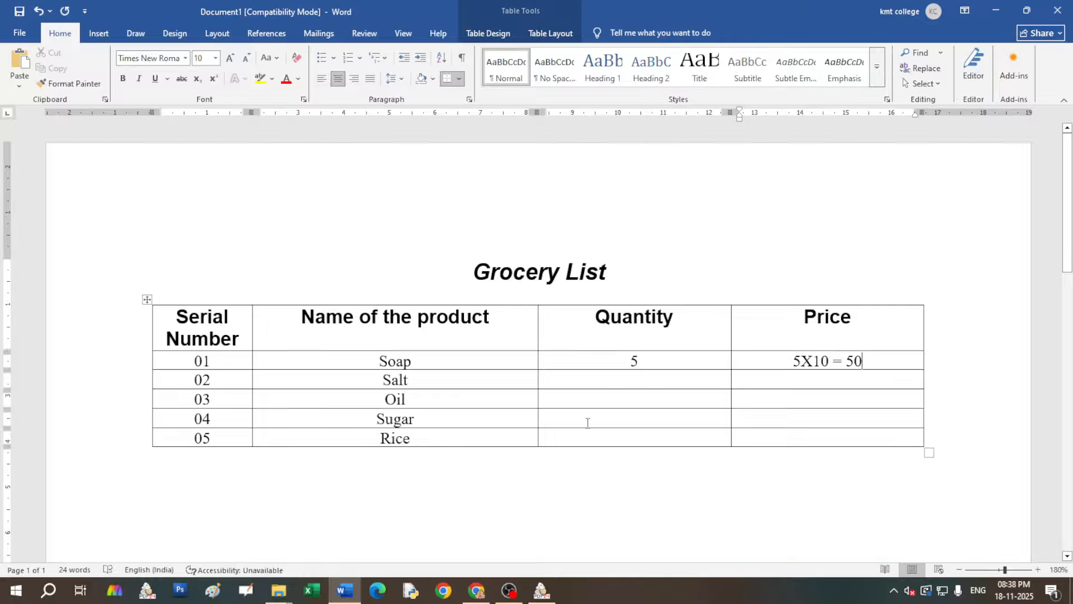
Fill in the Salt row with quantity 1 and the price "1X30 = 30"
left_click(633, 378)
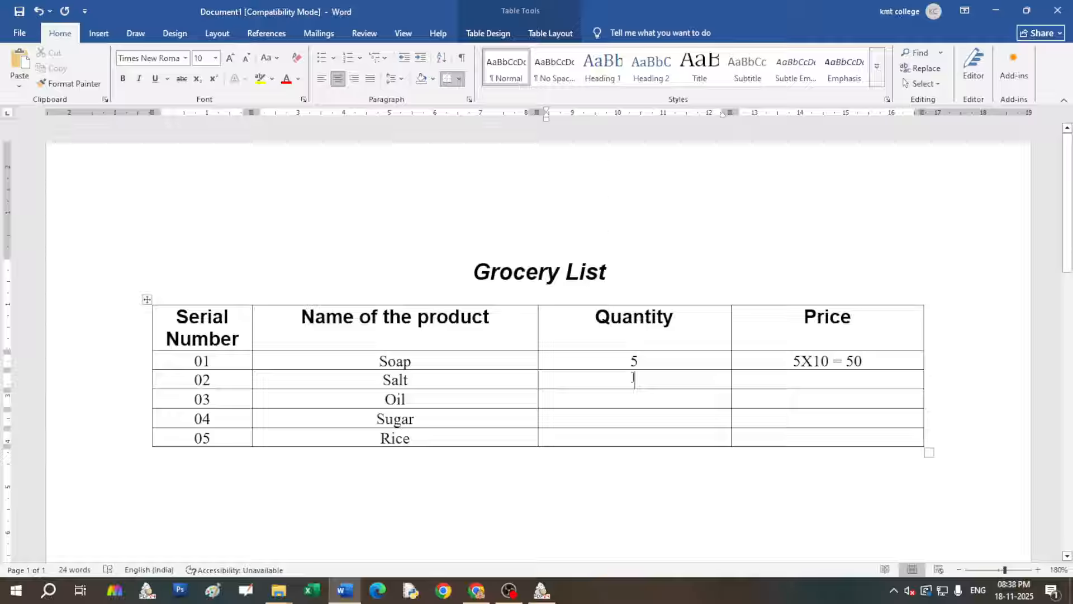
type("1")
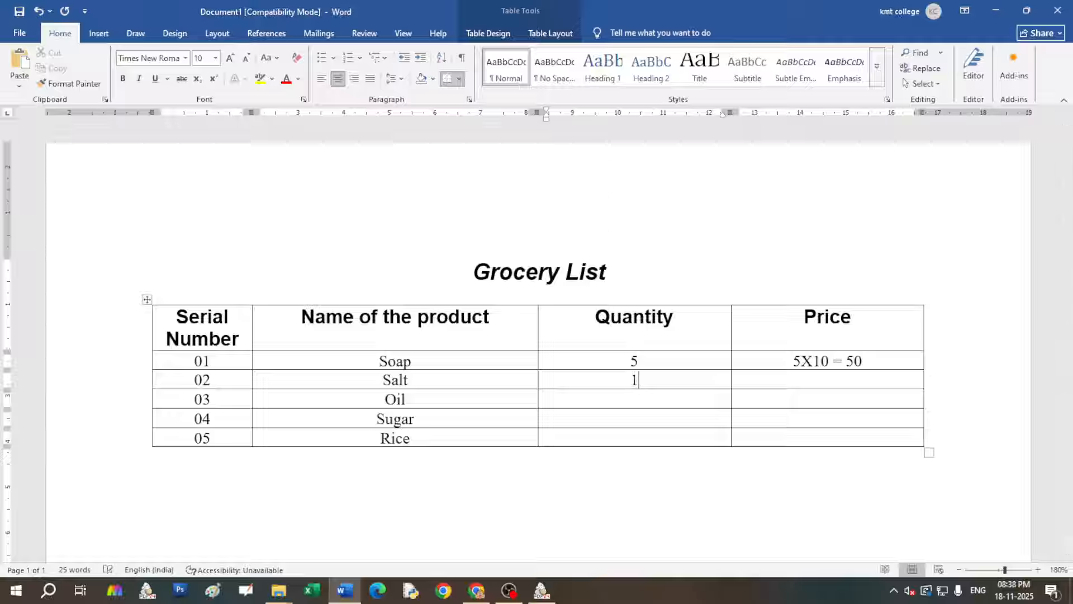
left_click(799, 379)
type("1")
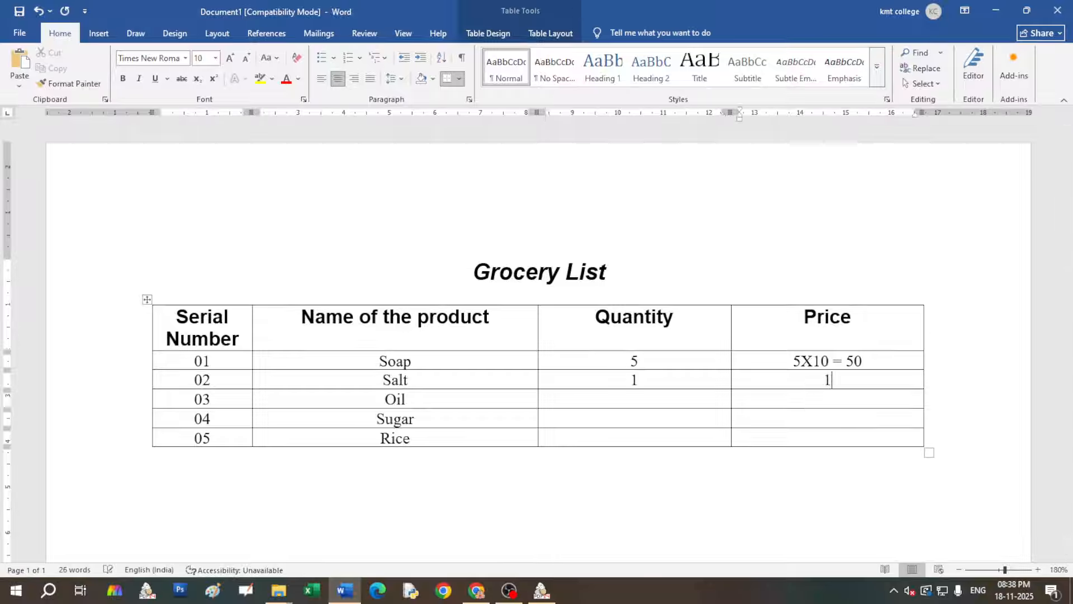
type("X")
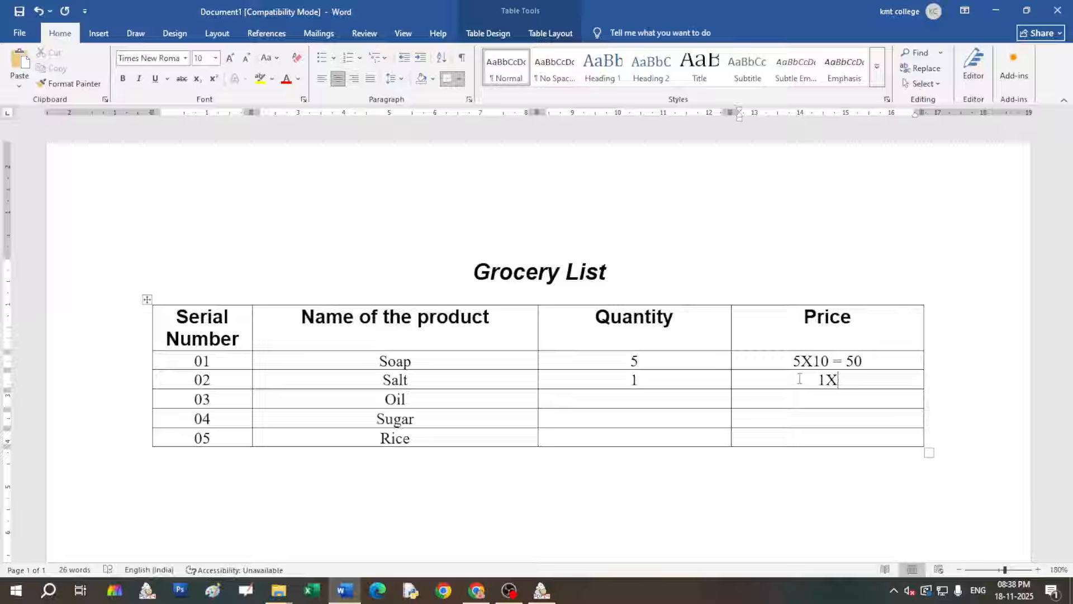
type("30 = 30")
Fill in the Oil row with quantity 5 and the price "5X100 = 500"
left_click(633, 401)
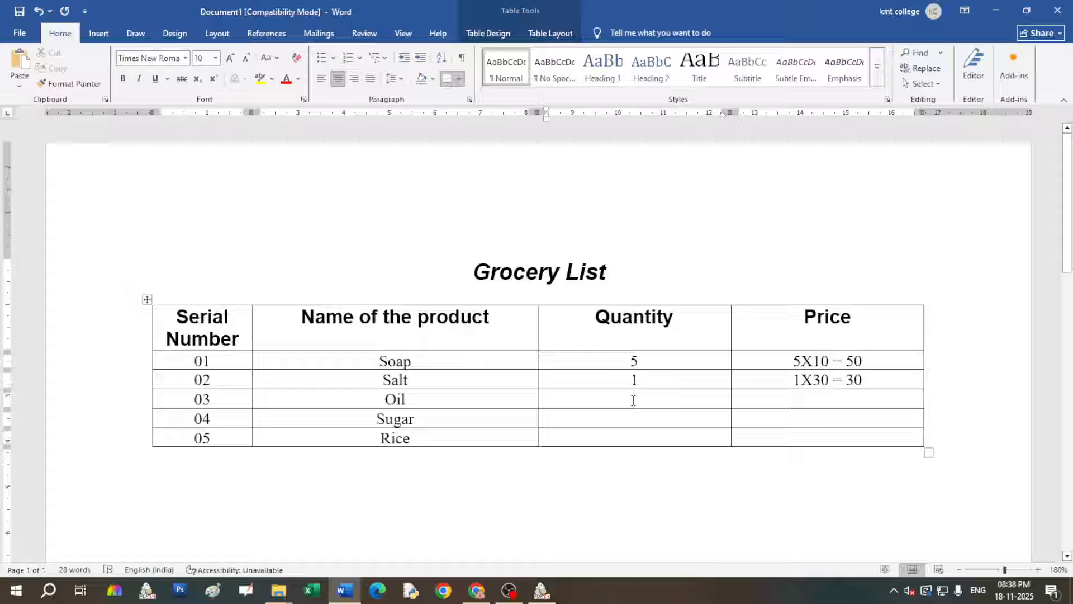
type("5")
left_click(803, 402)
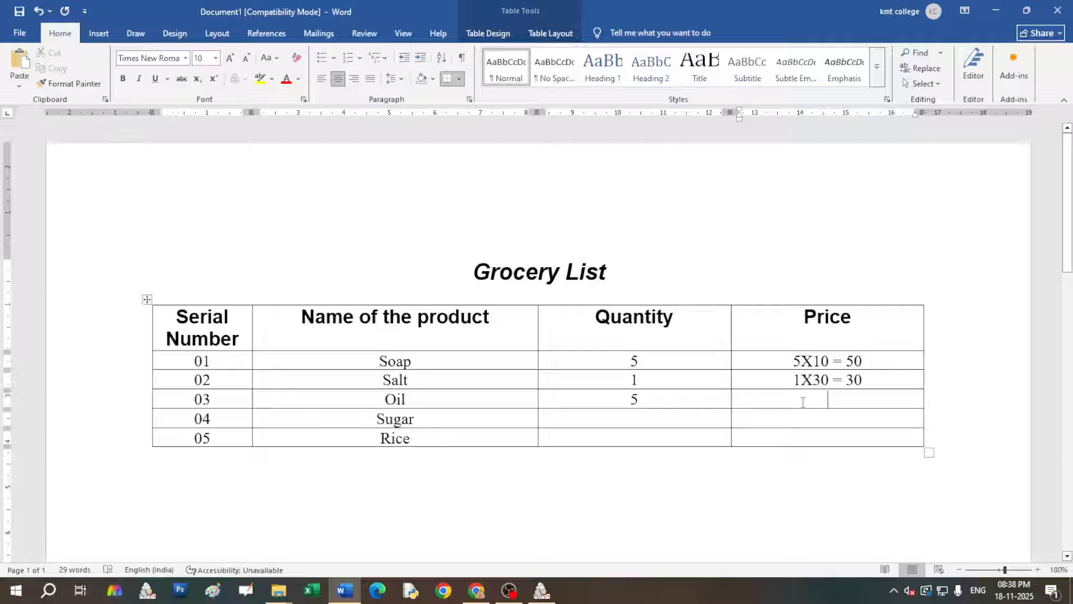
type("5")
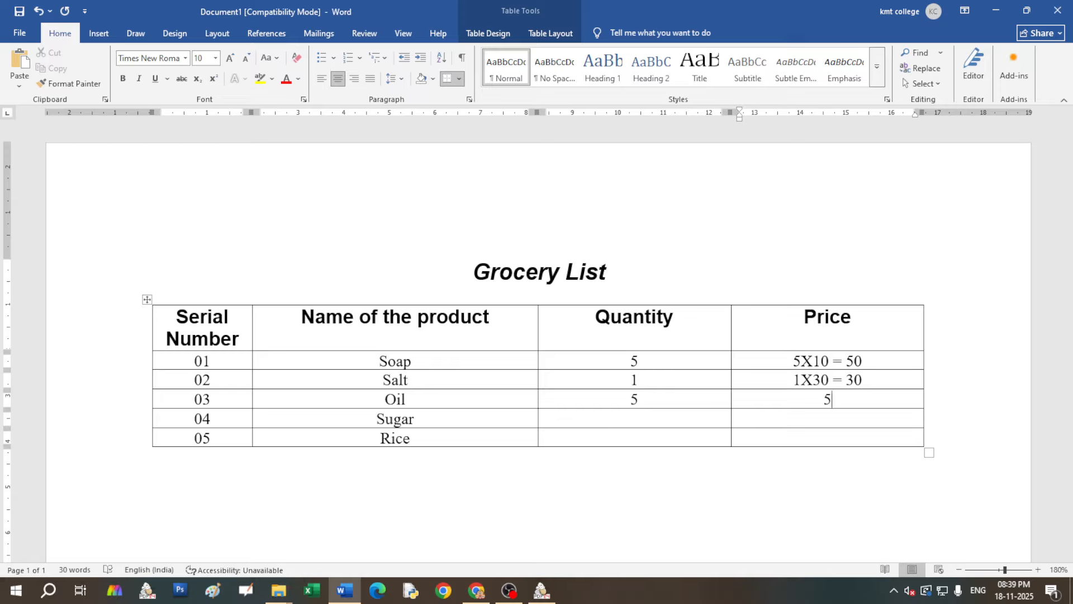
key("BackSpace")
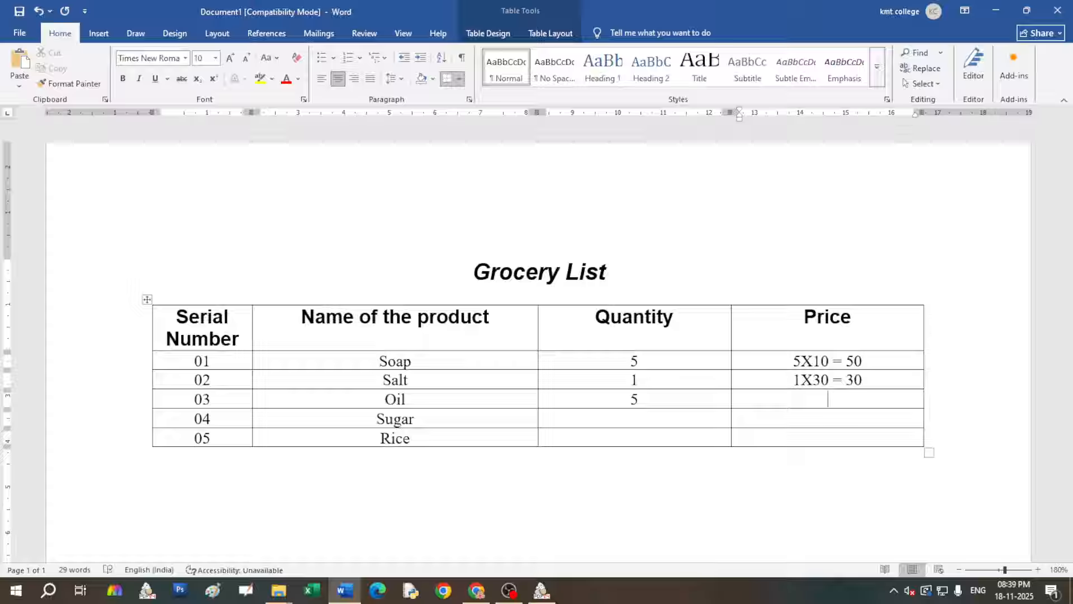
type("5X100")
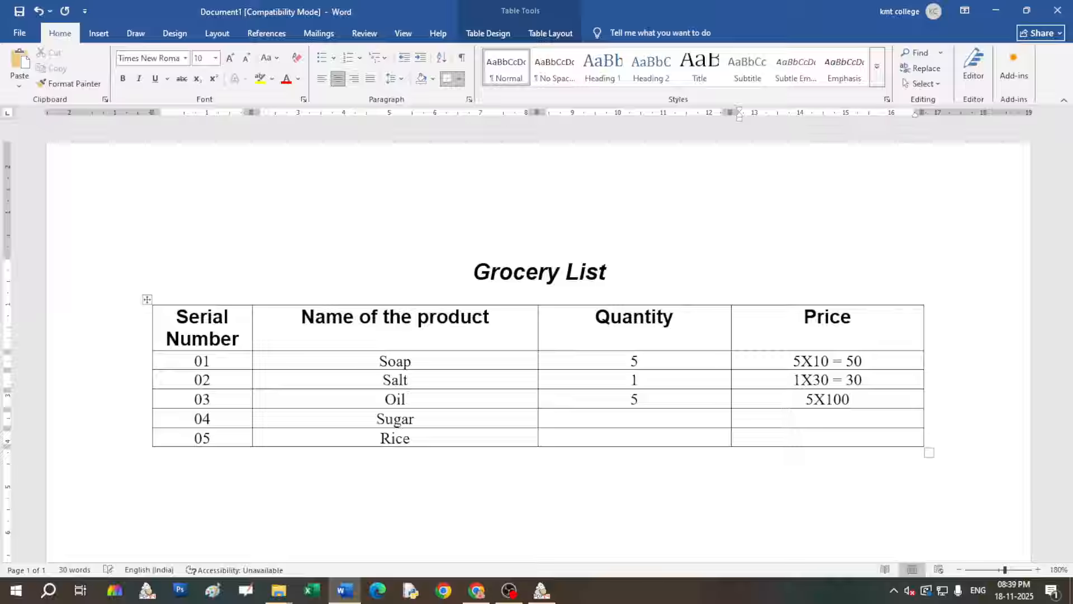
type(" = 500")
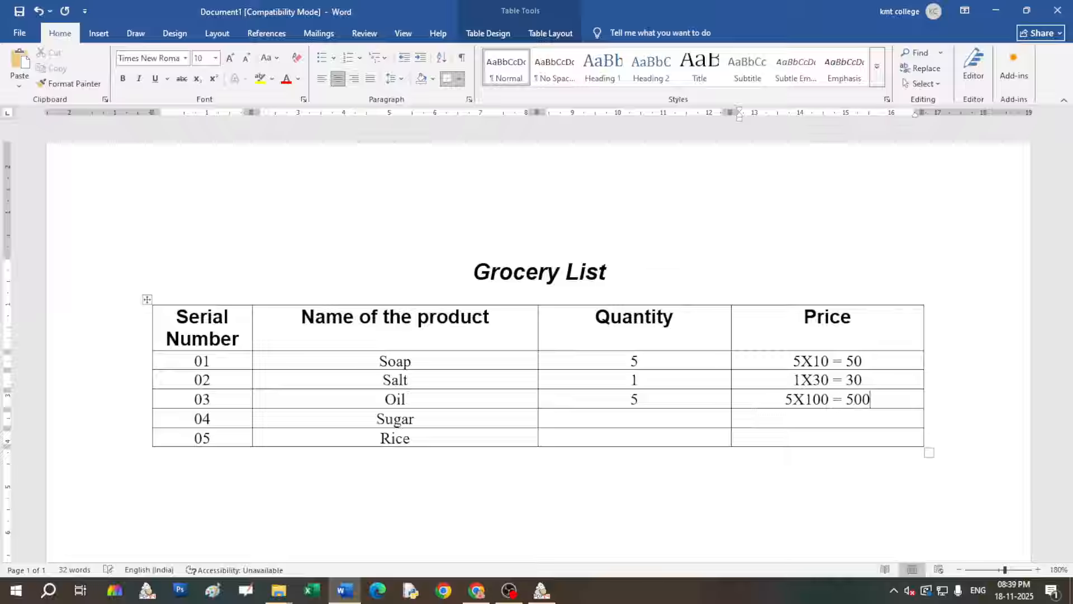
Enter "2 kg" as the Sugar quantity and append the units "Liter", "Kg" and "Pc" to the Oil, Salt and Soap quantities
left_click(637, 419)
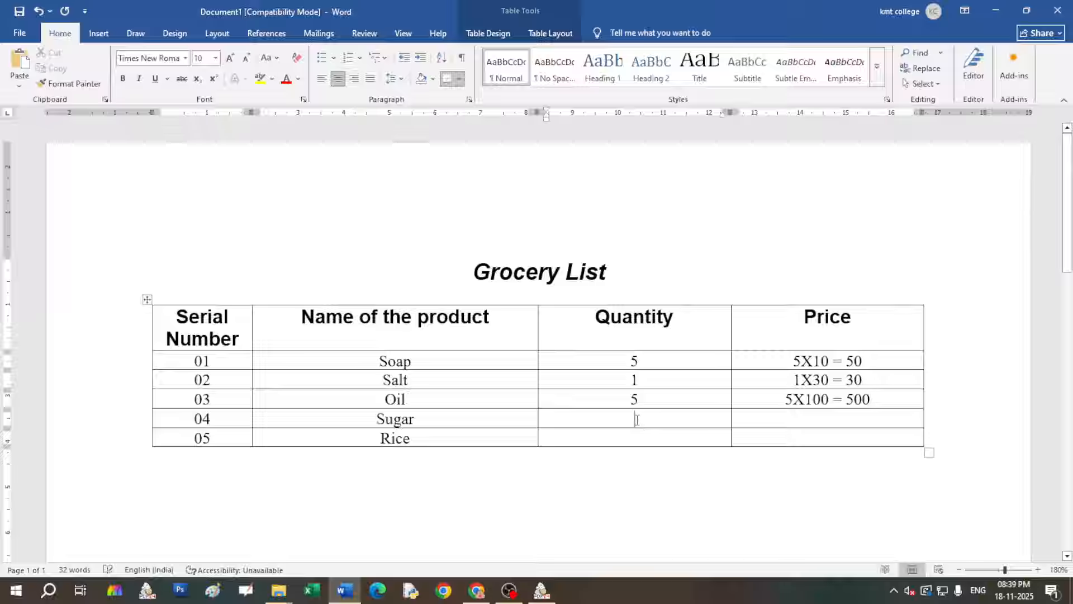
type("2 kg")
left_click(642, 399)
type("Li")
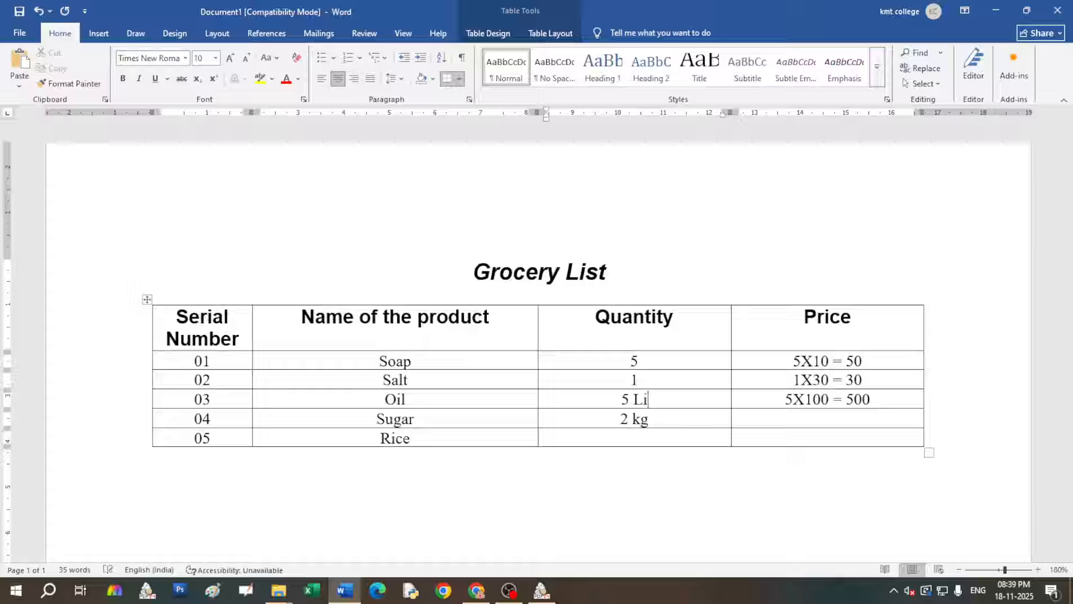
type("ter")
left_click(643, 381)
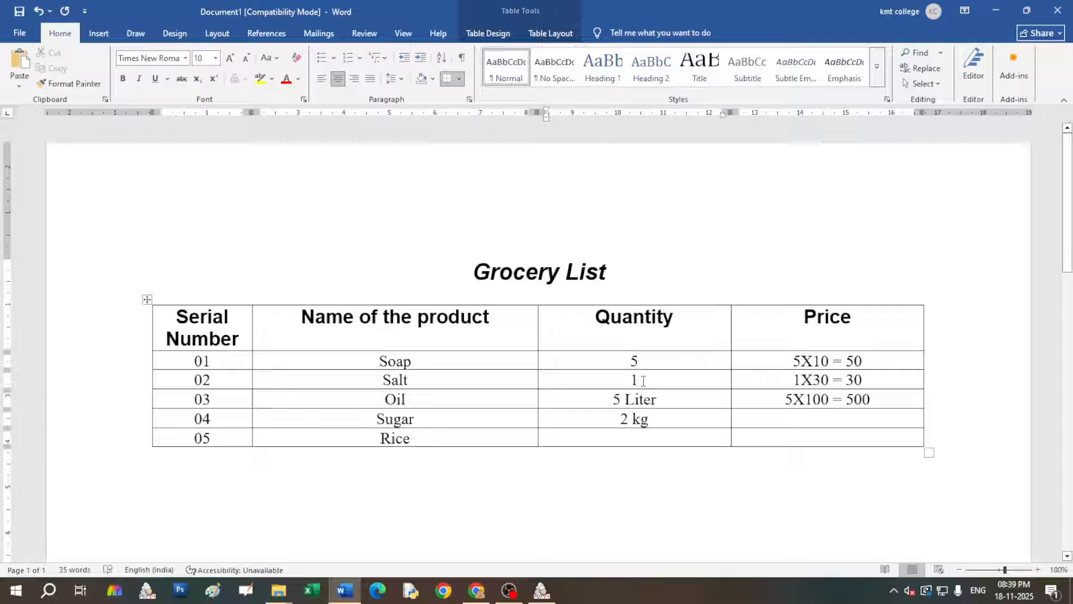
type("Kg")
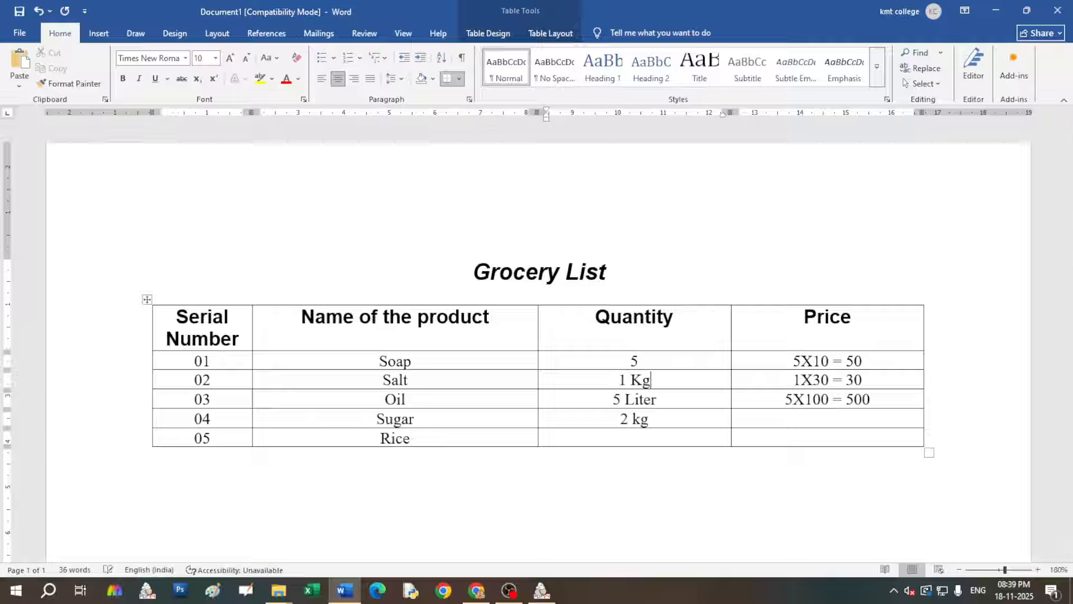
left_click(643, 361)
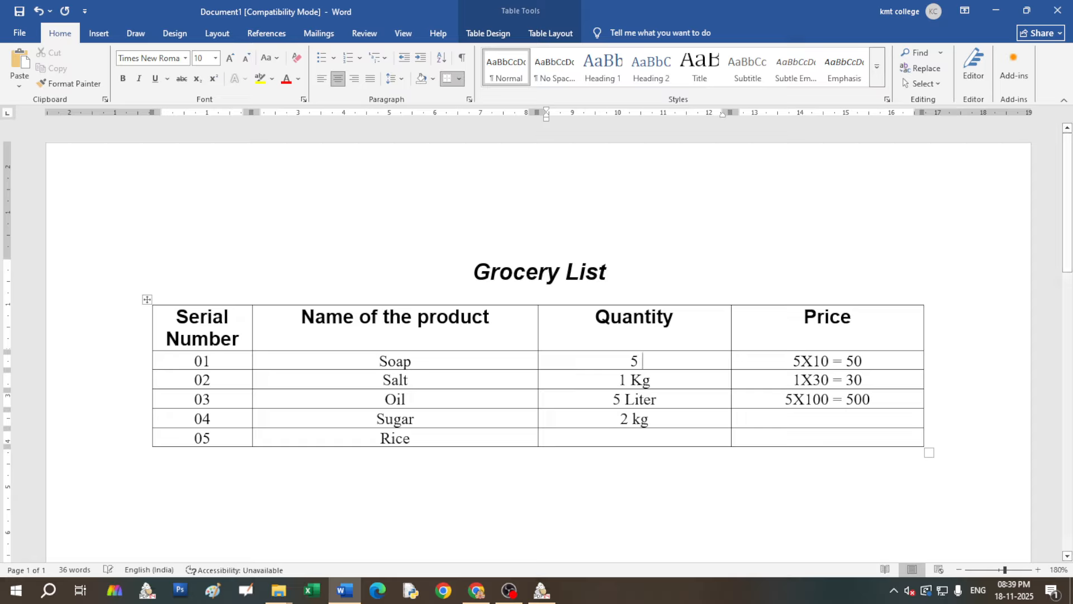
type("Pc")
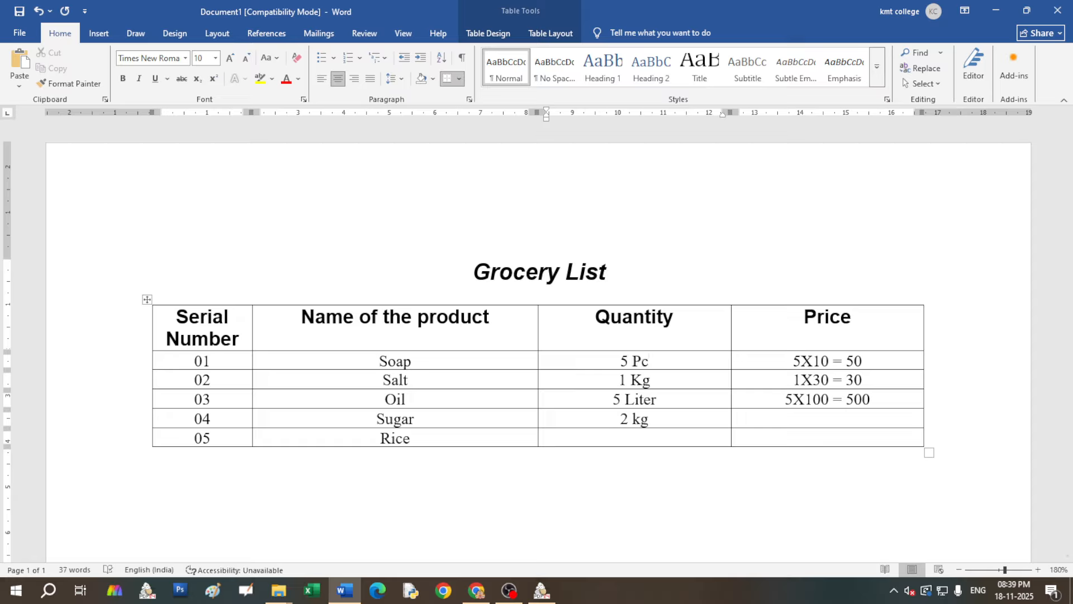
Enter "2X50 = 100" as the price in the Sugar row
left_click(800, 419)
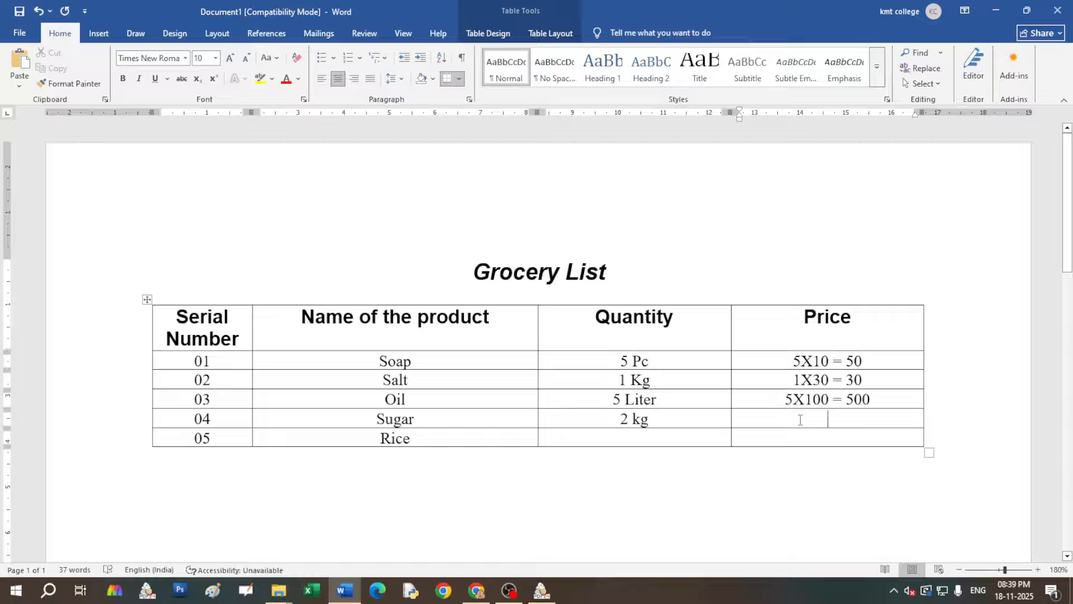
type("2X")
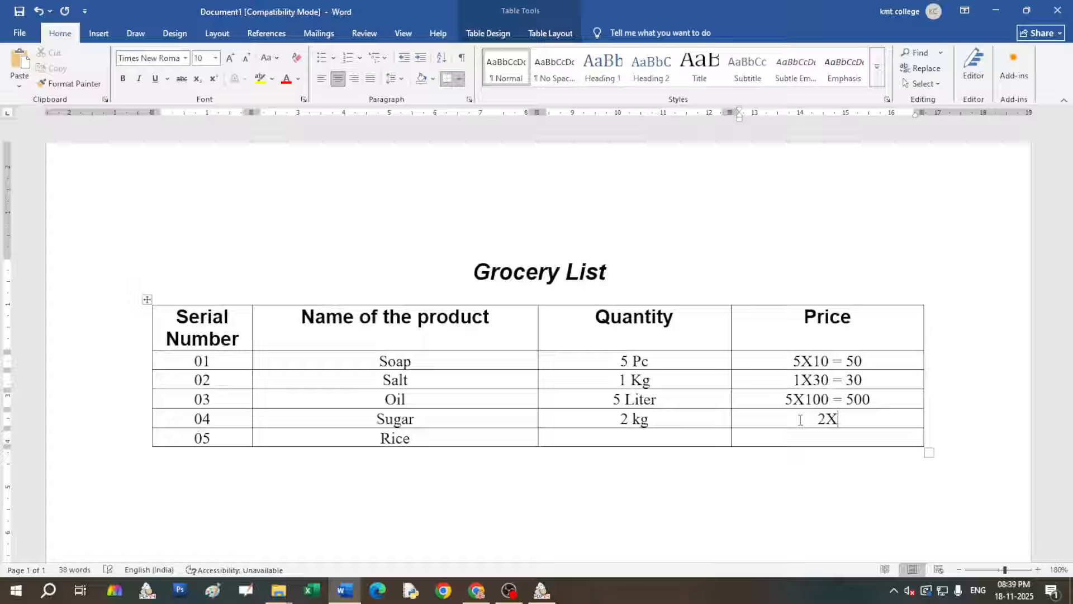
type("50 = 100")
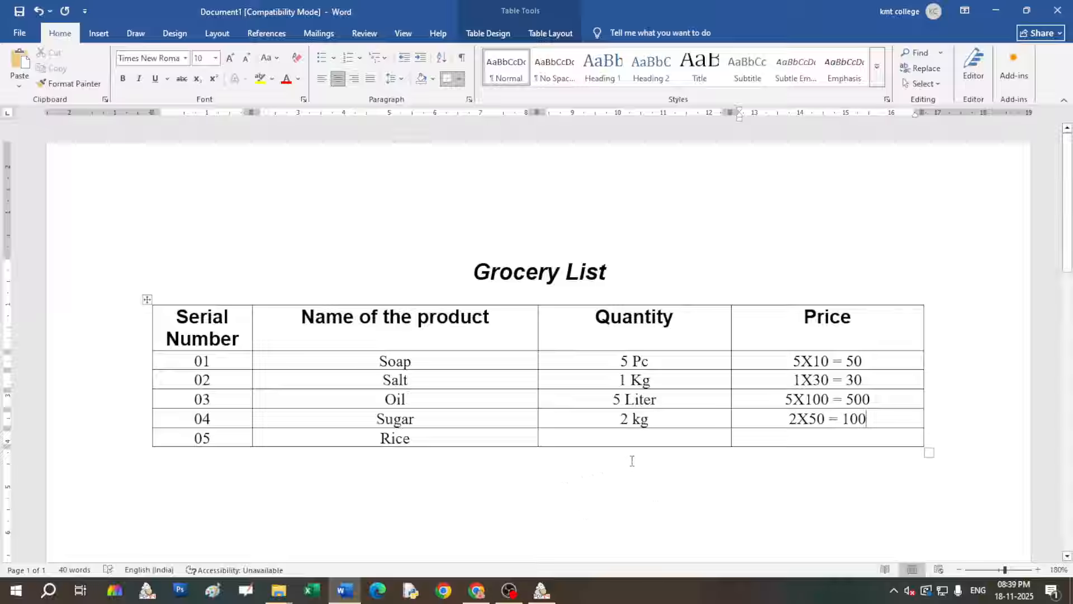
Fill in the Rice row with quantity "25 kg" and the price "25 X 50= 1250"
left_click(628, 436)
type("25 ")
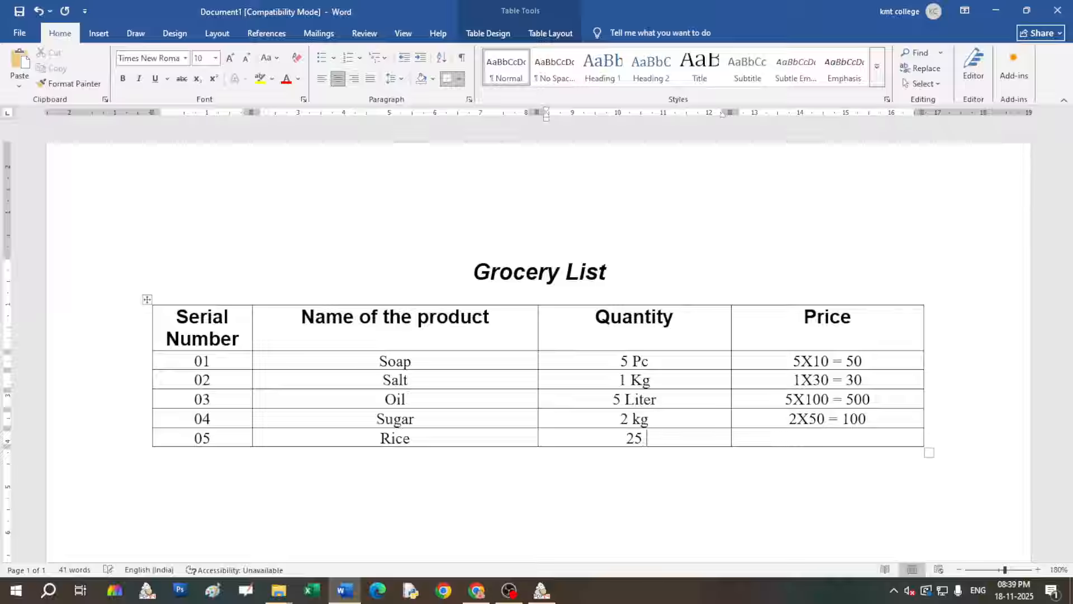
type("kg")
left_click(788, 441)
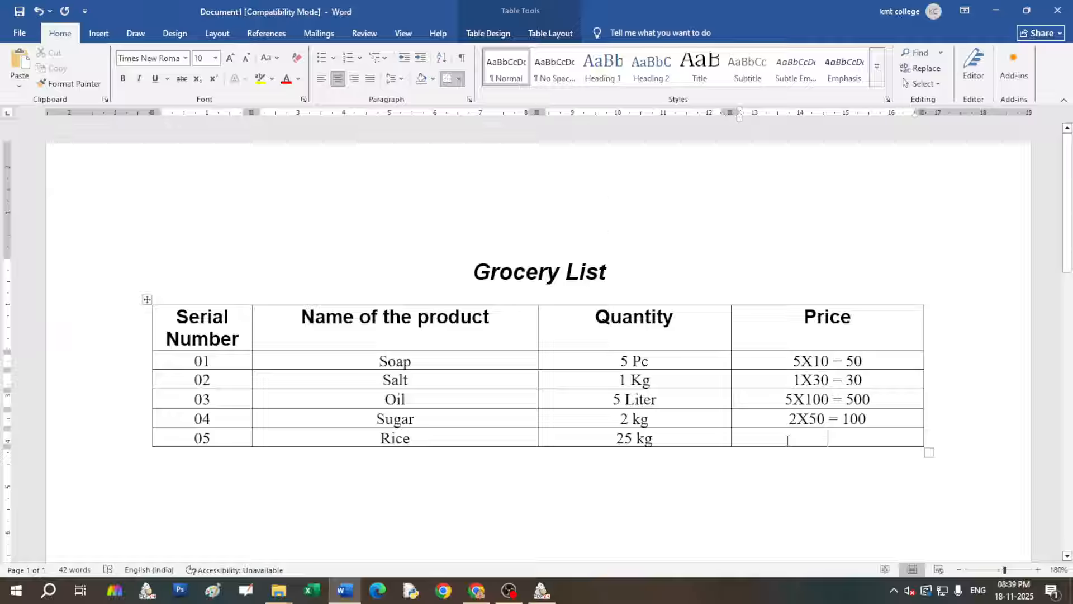
type("25")
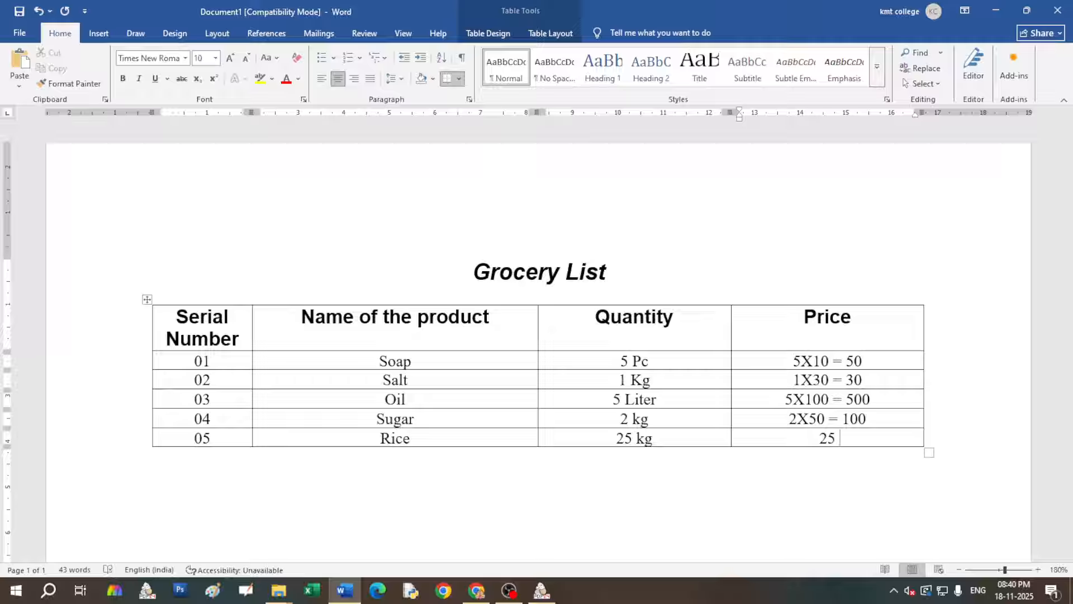
type(" X 50= 125")
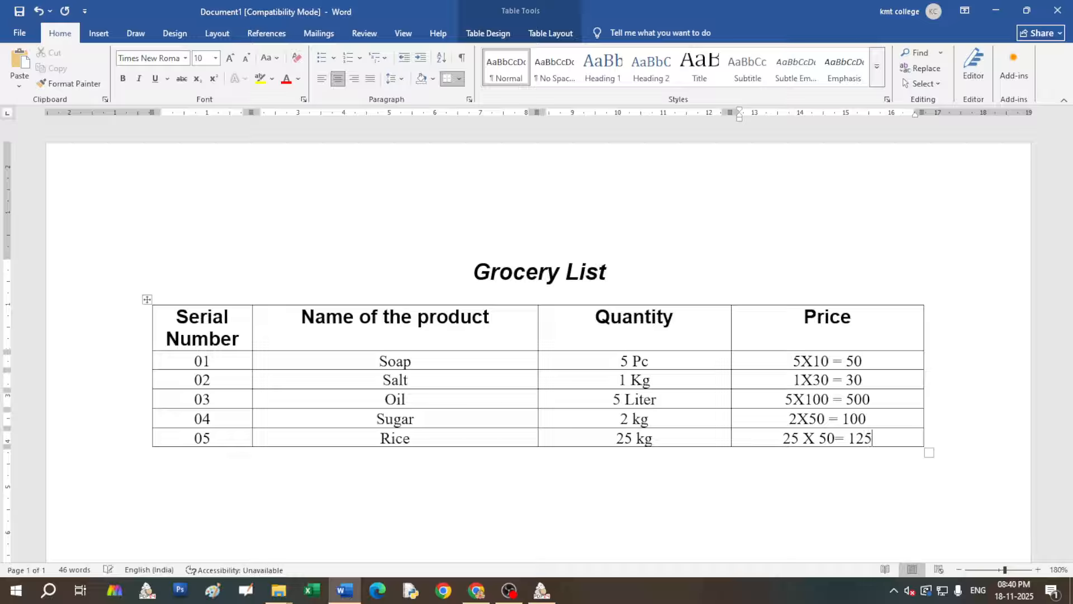
type("0")
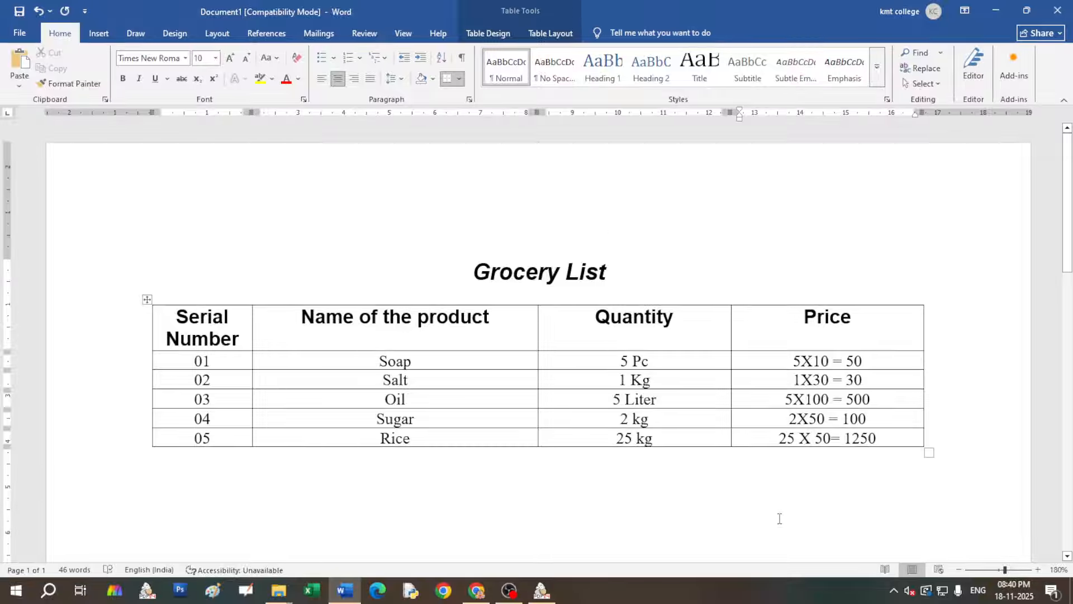
Add an empty row to the table beneath the Rice row
scroll(149, 454, "down", 1)
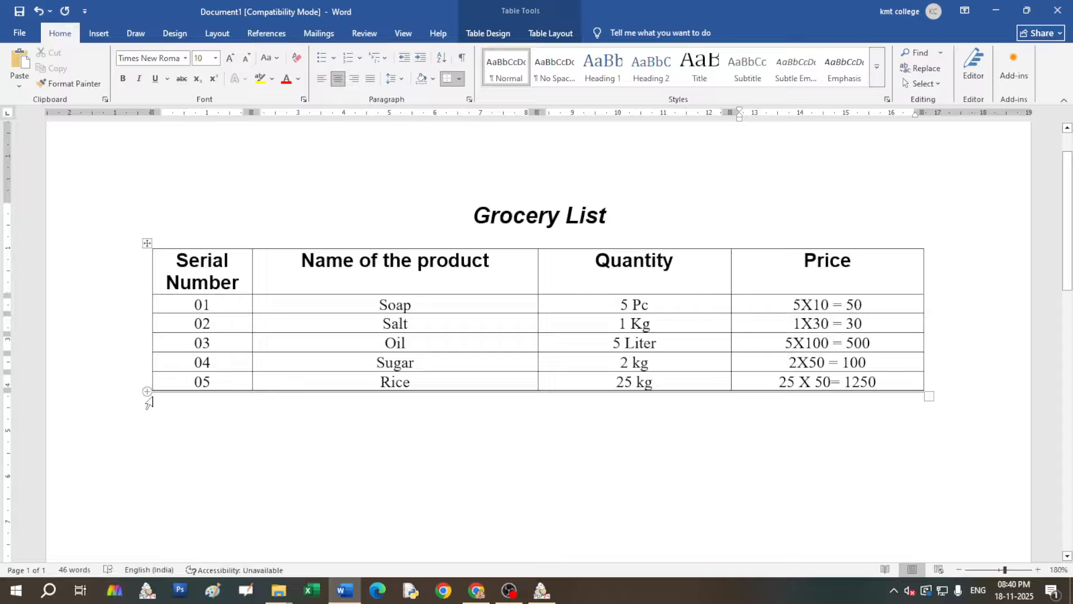
left_click(147, 394)
left_click(425, 447)
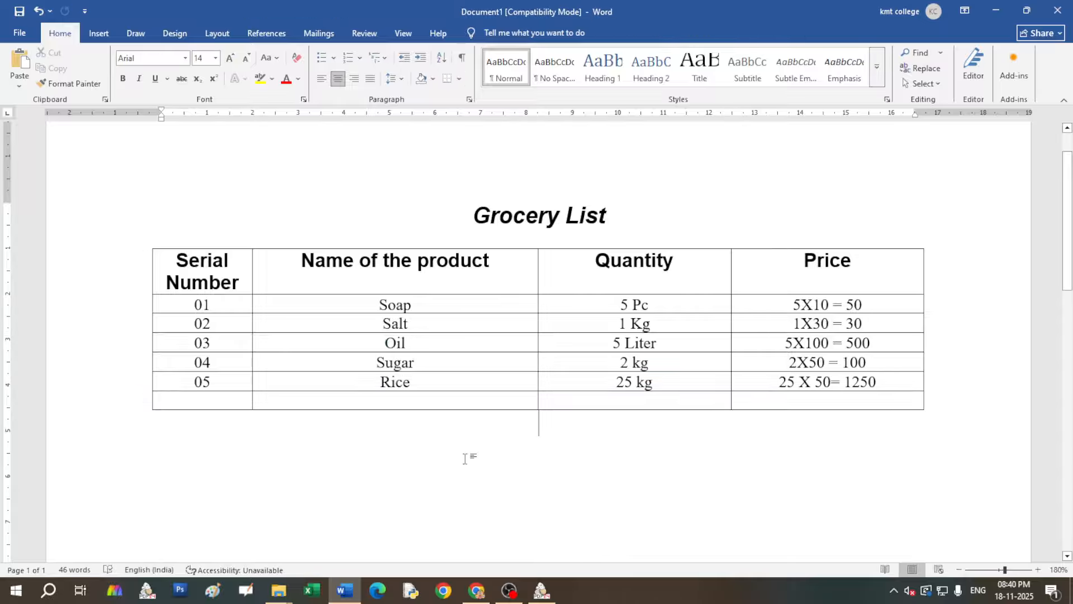
left_click(254, 401)
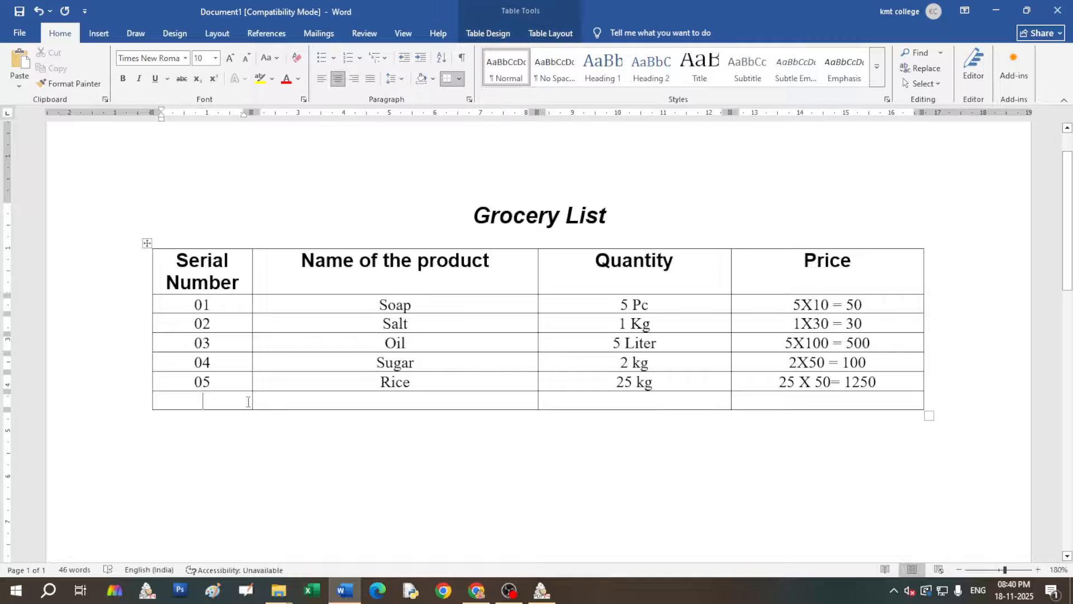
left_click(388, 479)
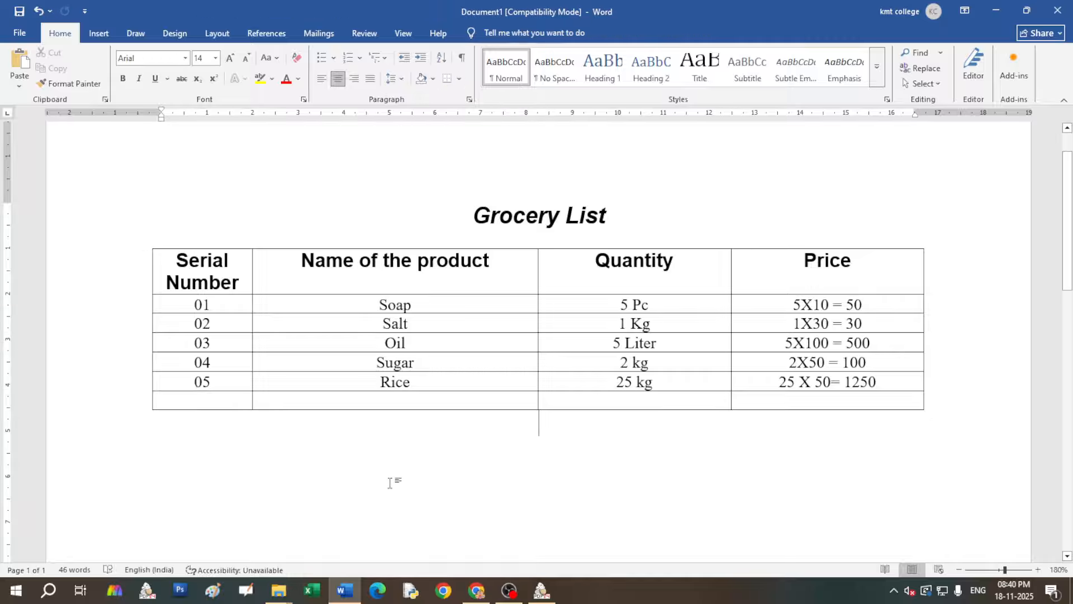
left_click(305, 398)
left_click(531, 11)
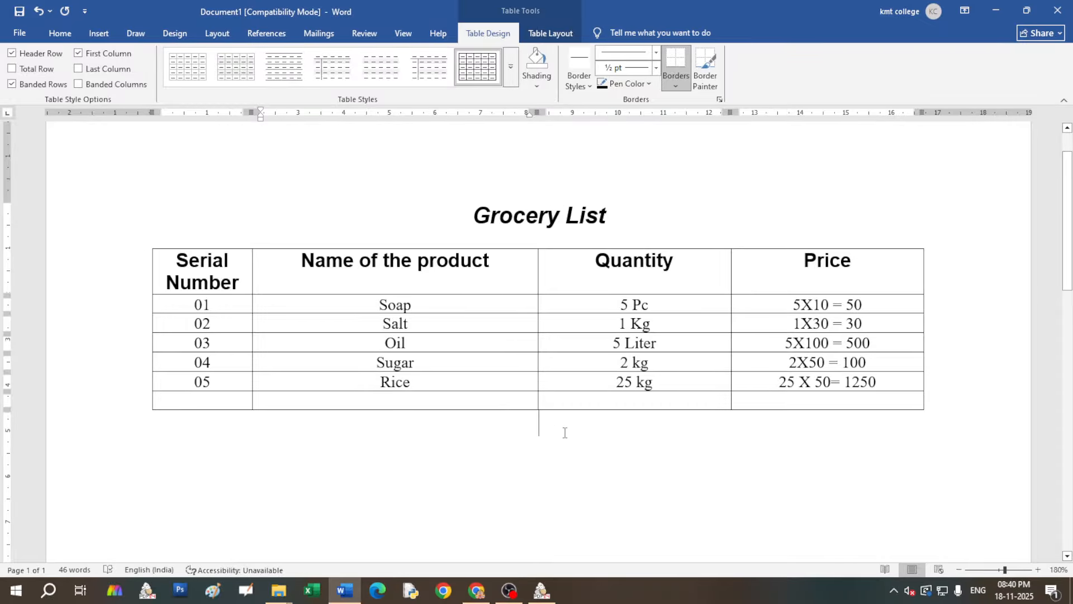
left_click(534, 416)
Merge the first three cells of the empty last row by erasing the two borders between them
left_click(479, 400)
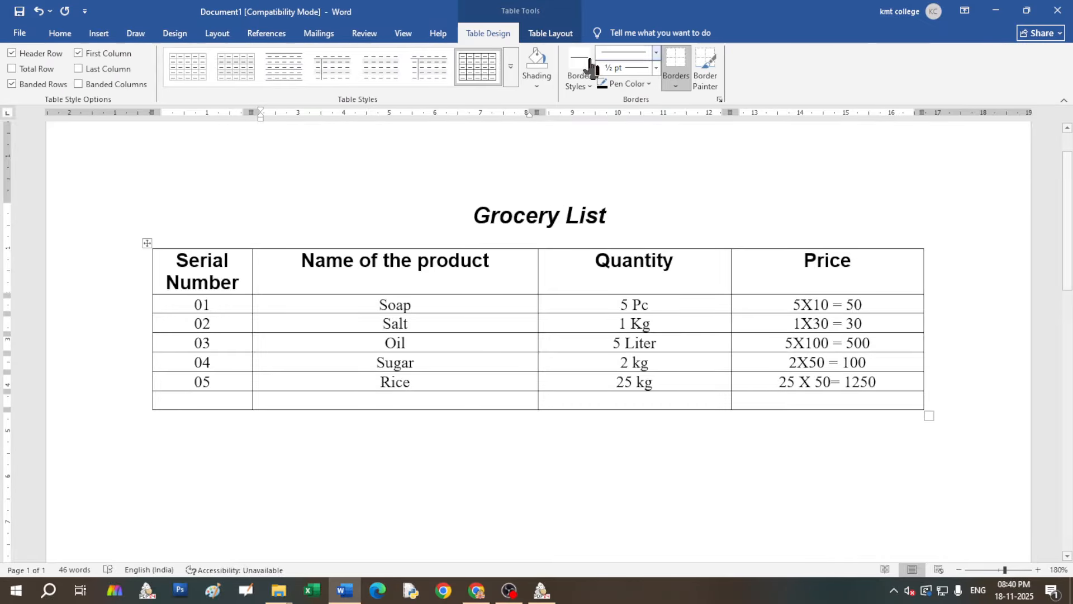
left_click(548, 33)
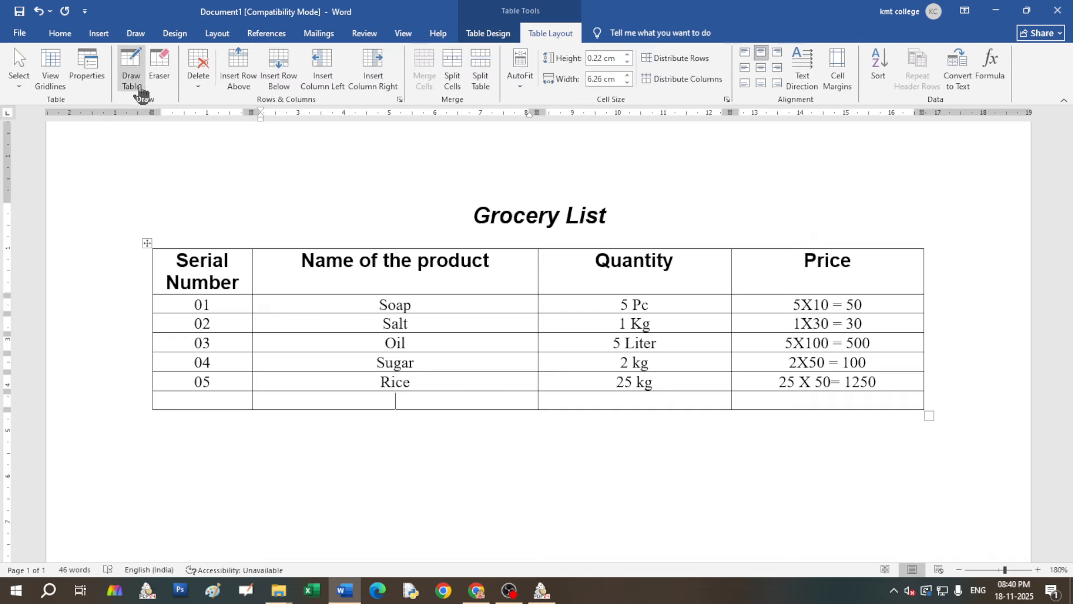
left_click(159, 67)
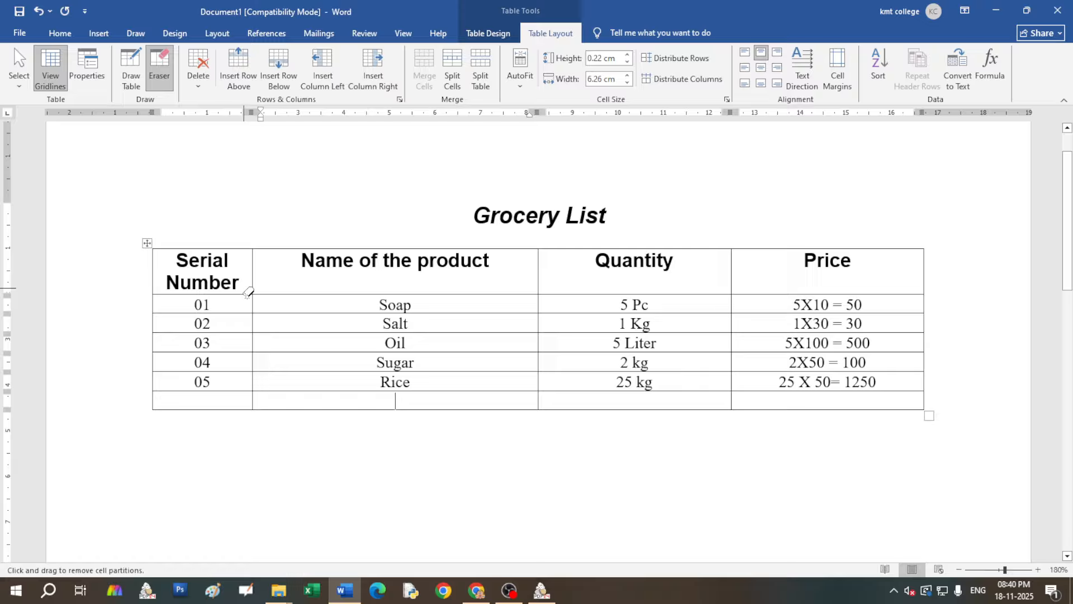
left_click(252, 399)
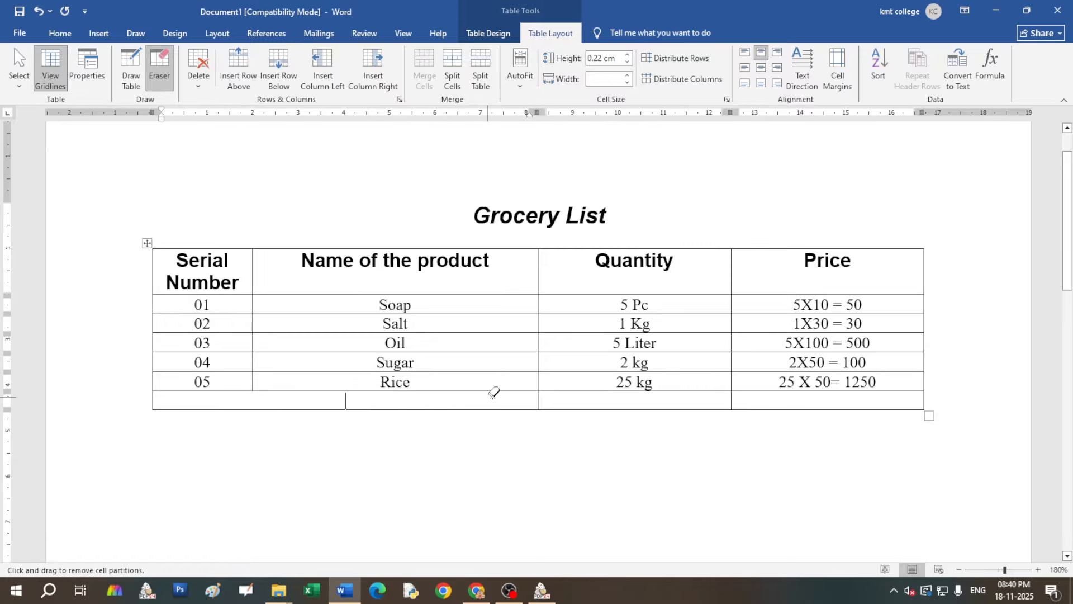
left_click(540, 400)
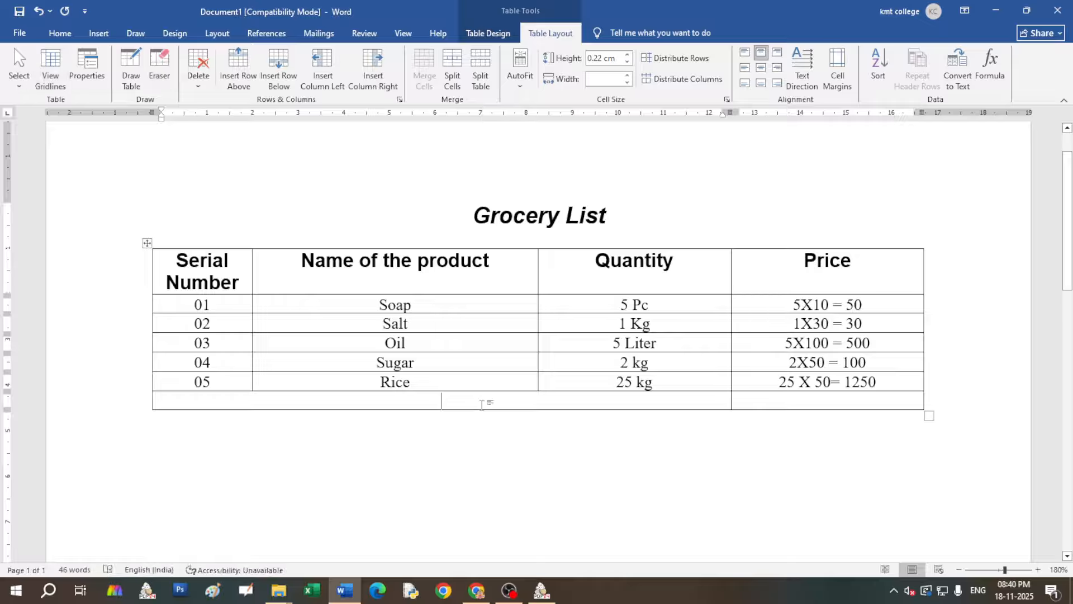
key("Escape")
Enter "Total" in bold in the merged cell of the last row and 1930 in its price cell
type("To")
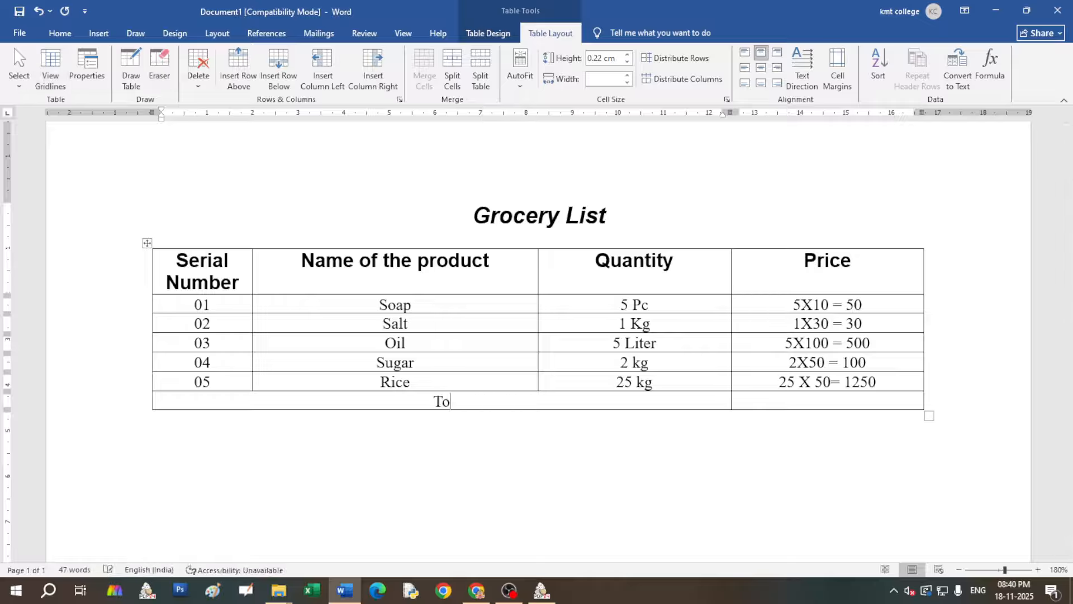
type("tal")
double_click(429, 398)
left_click(60, 33)
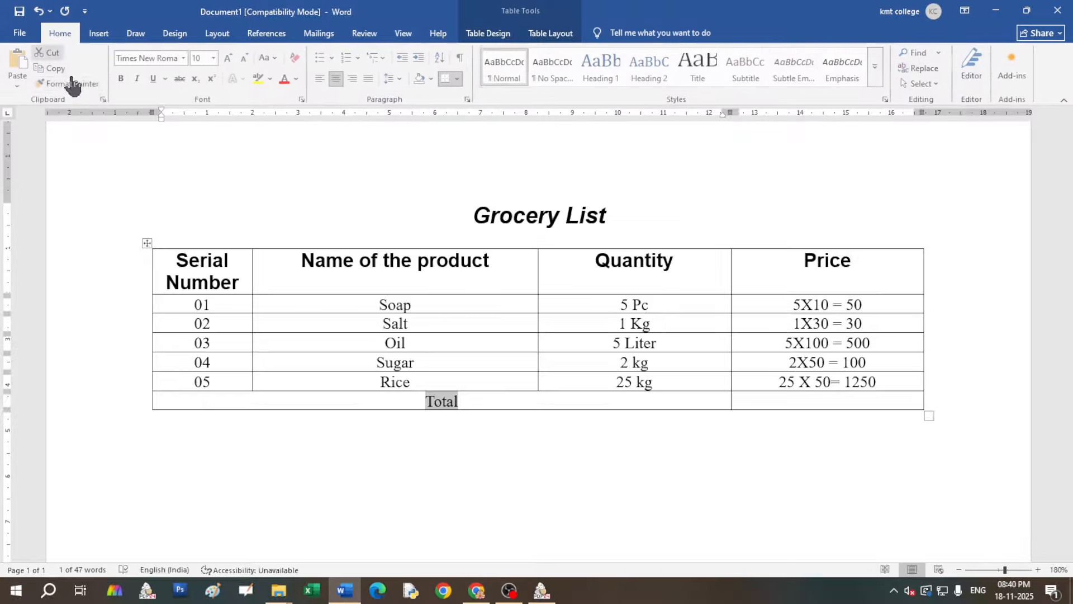
left_click(122, 78)
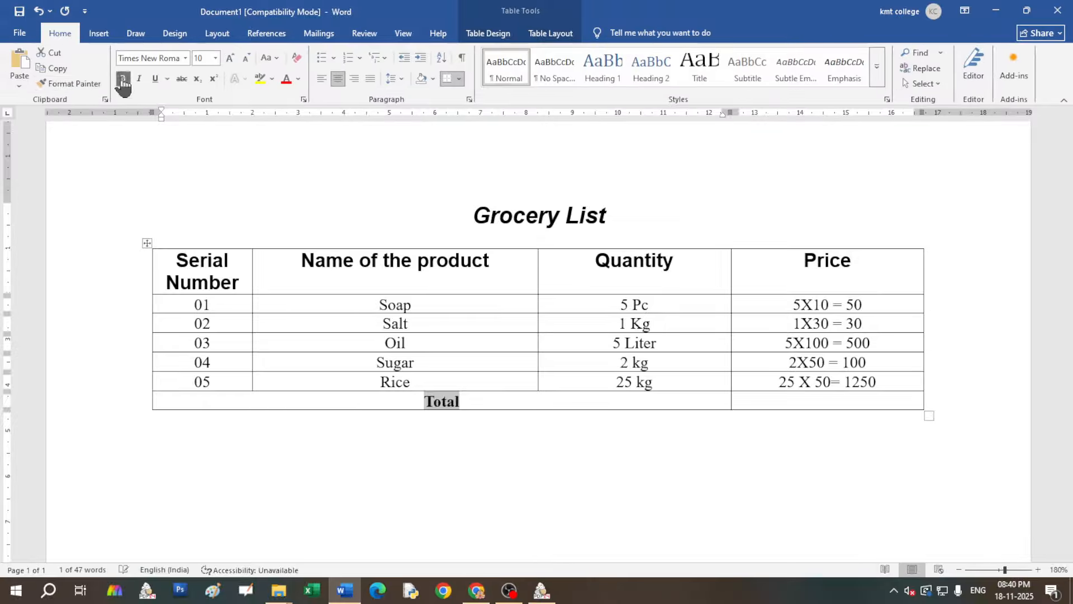
left_click(803, 402)
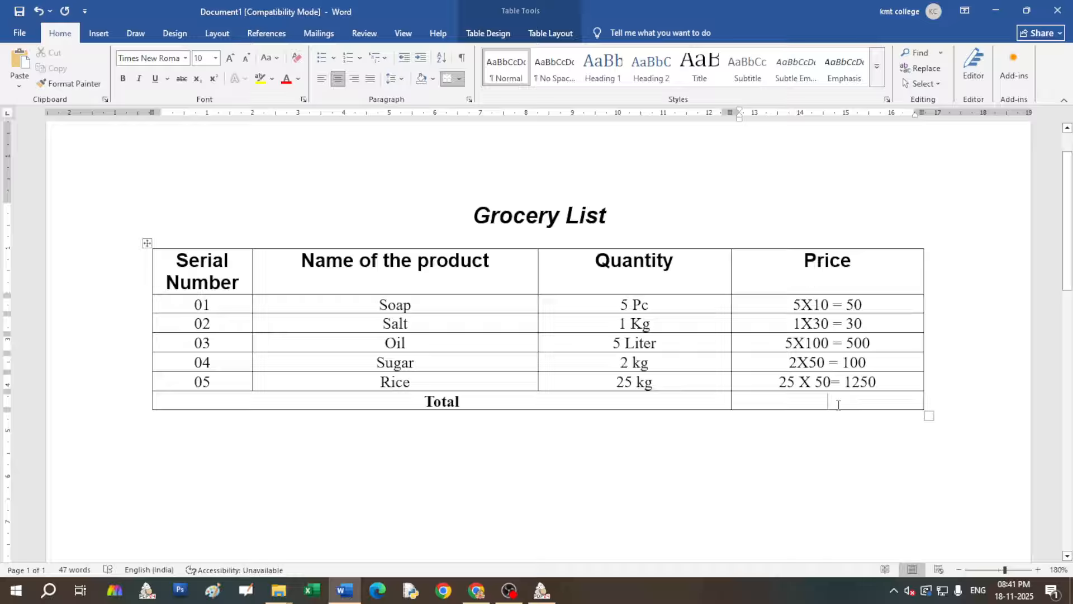
type("1930")
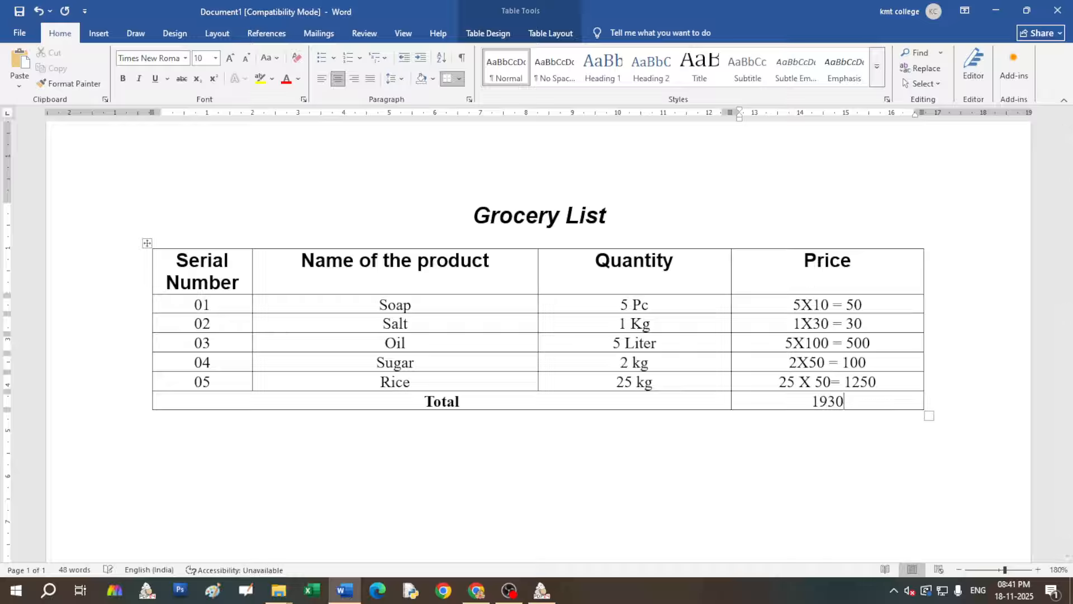
Start saving the document under a new name in the Desktop folder on this PC
left_click(892, 439)
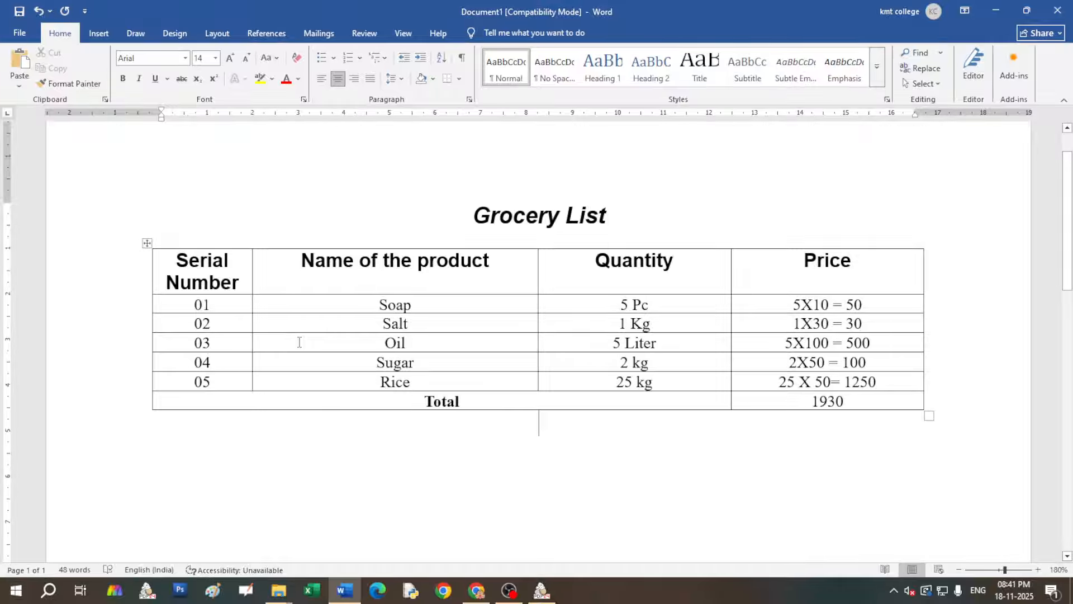
left_click(20, 35)
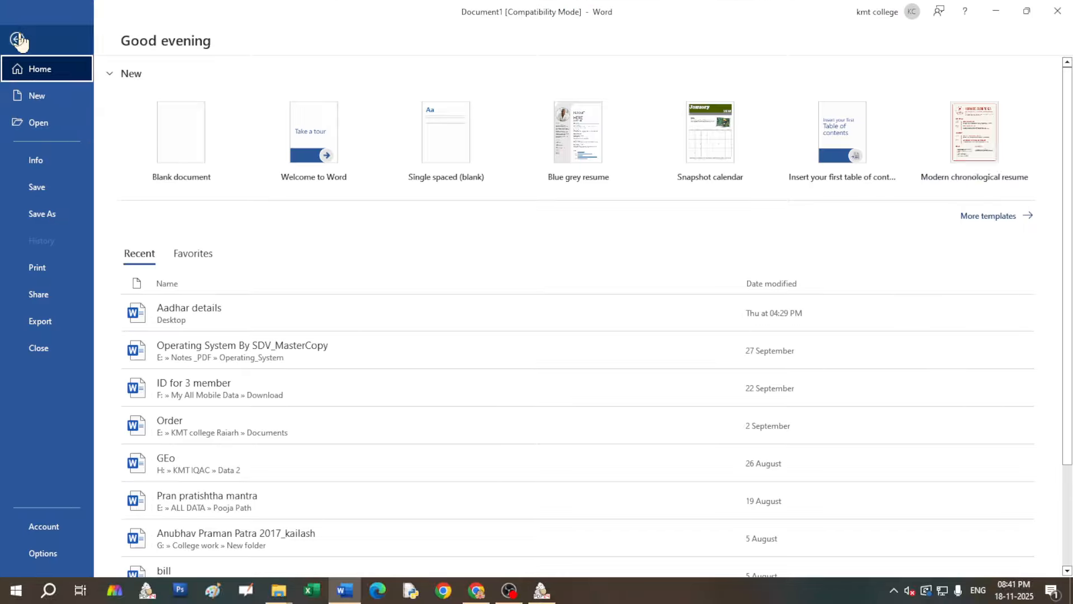
left_click(40, 214)
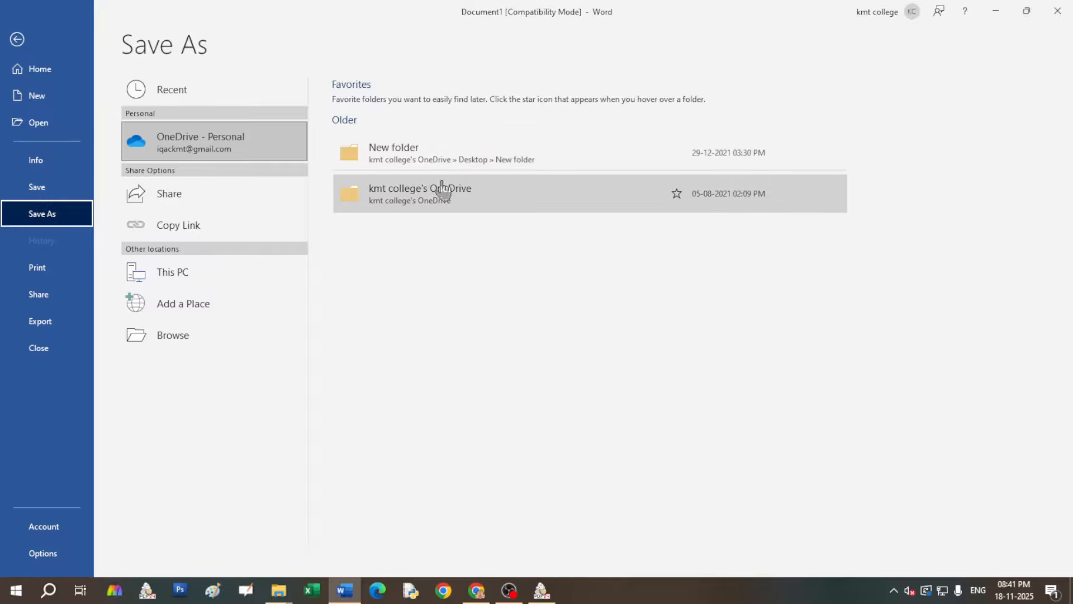
left_click(177, 274)
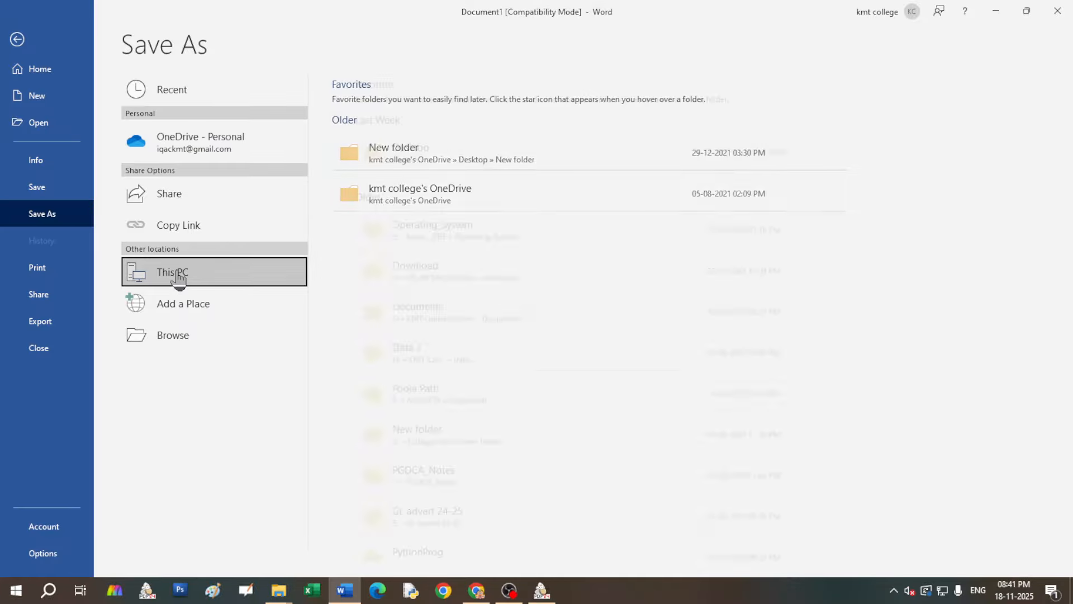
scroll(425, 237, "down", 2)
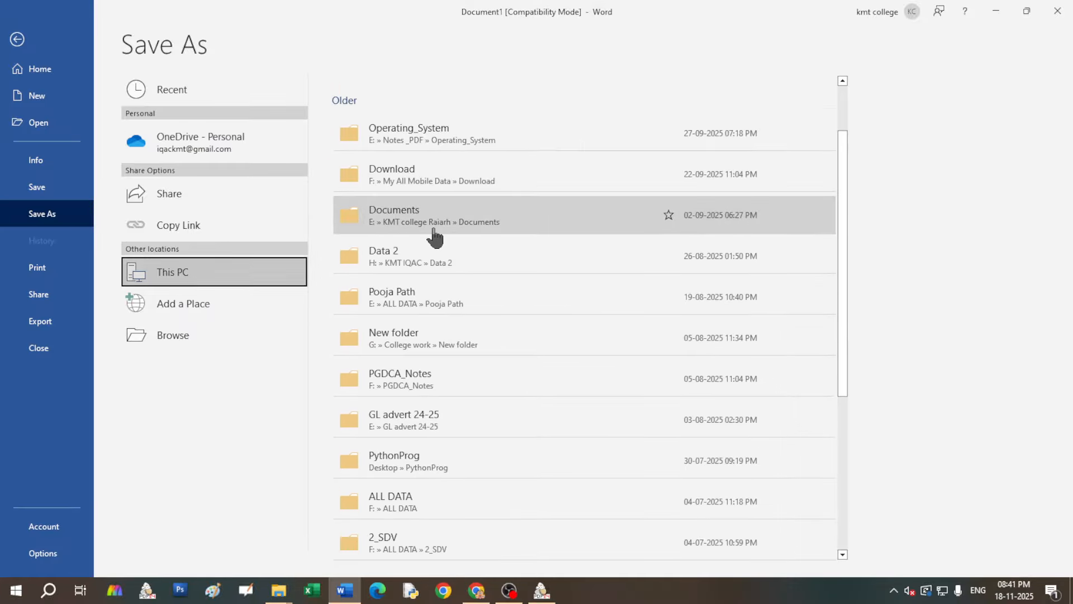
scroll(435, 237, "down", 5)
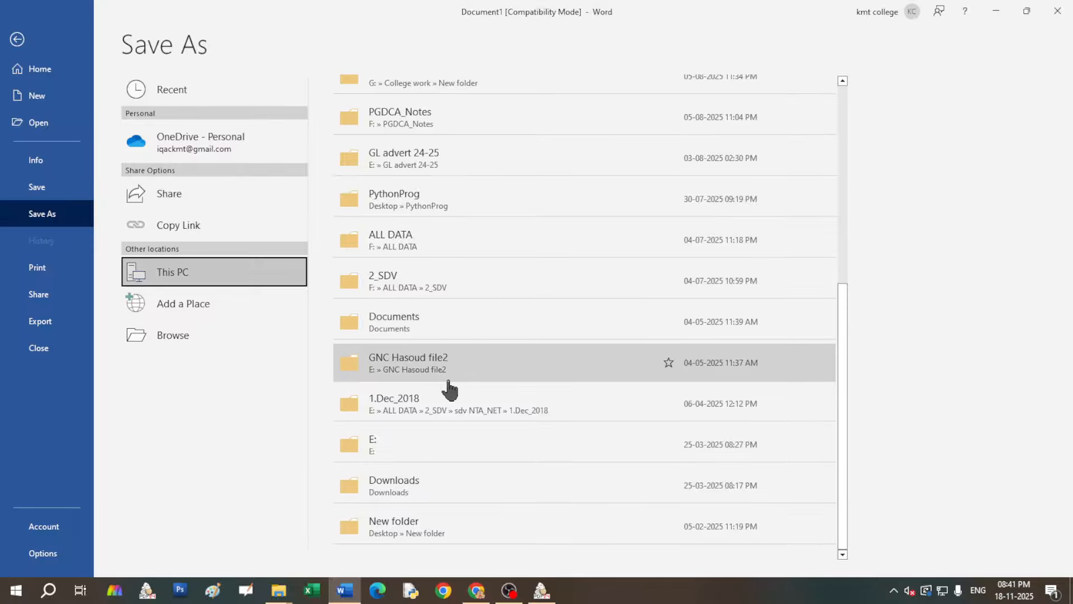
scroll(410, 307, "up", 3)
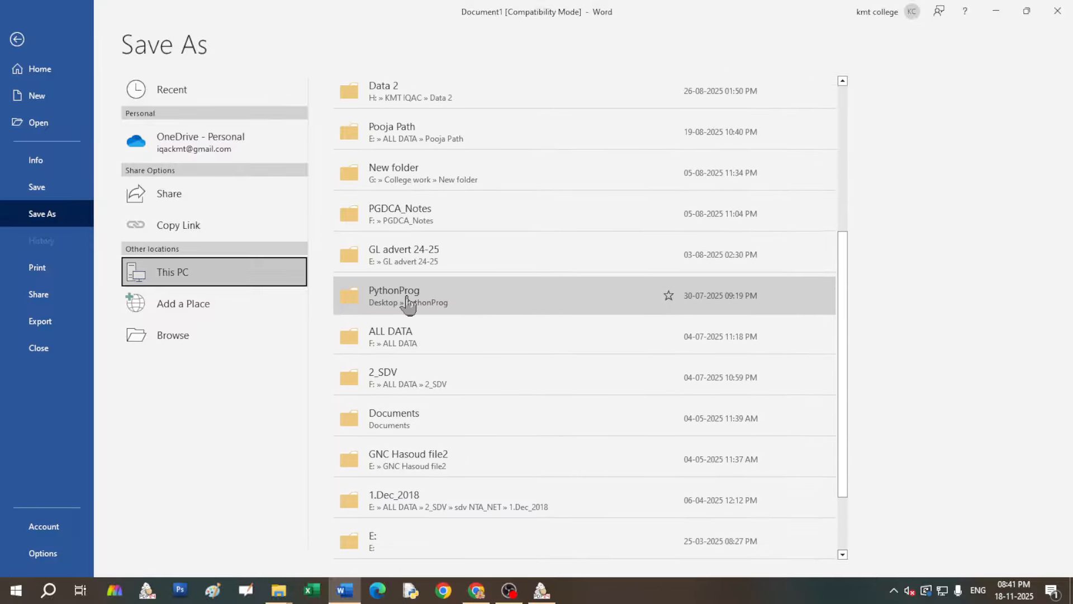
scroll(410, 306, "up", 5)
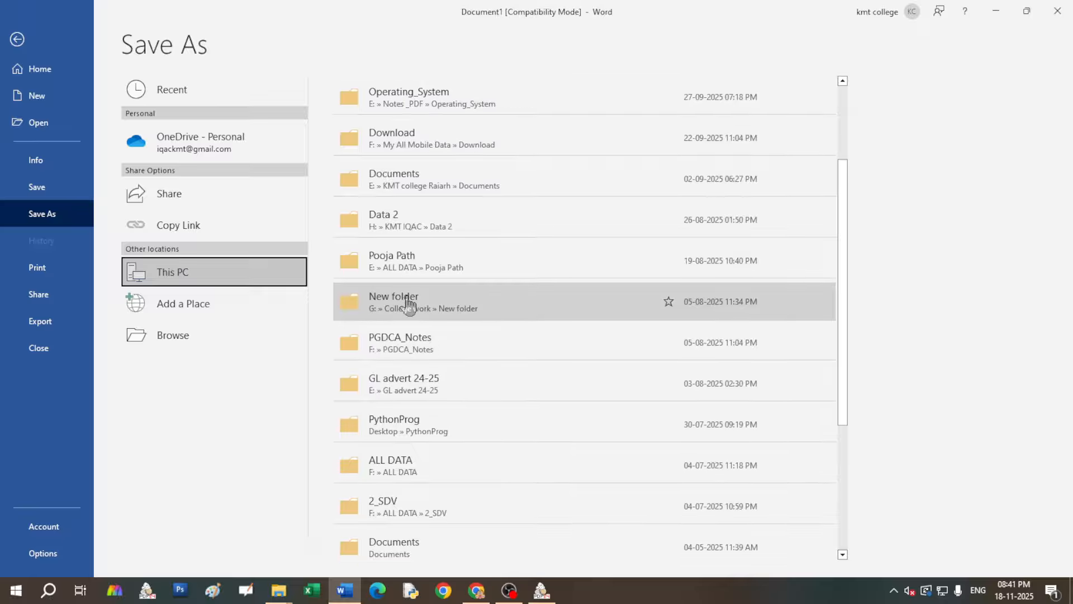
scroll(408, 305, "up", 1)
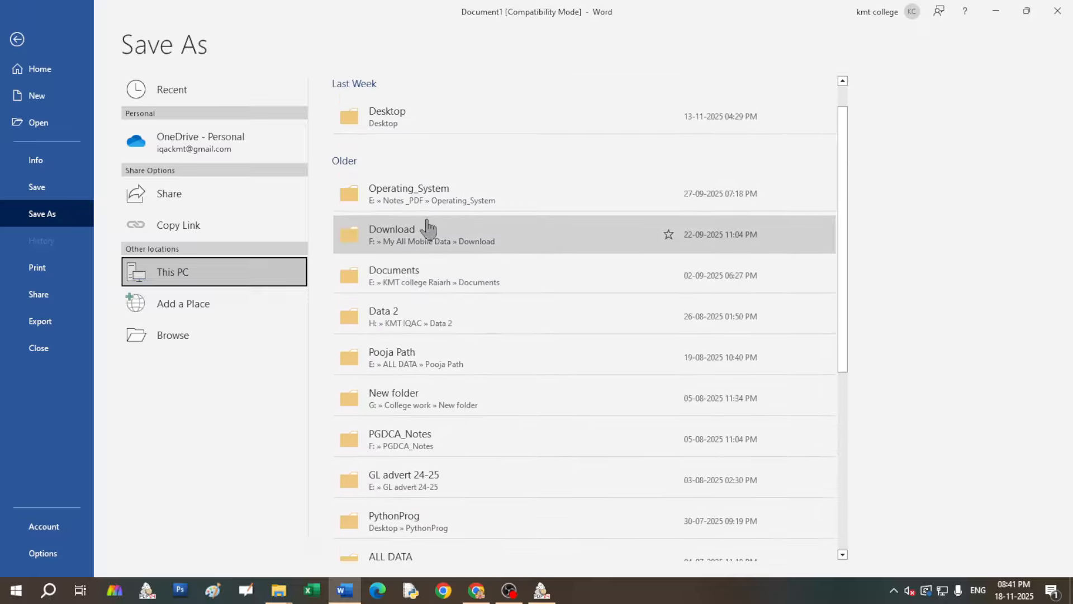
left_click(376, 119)
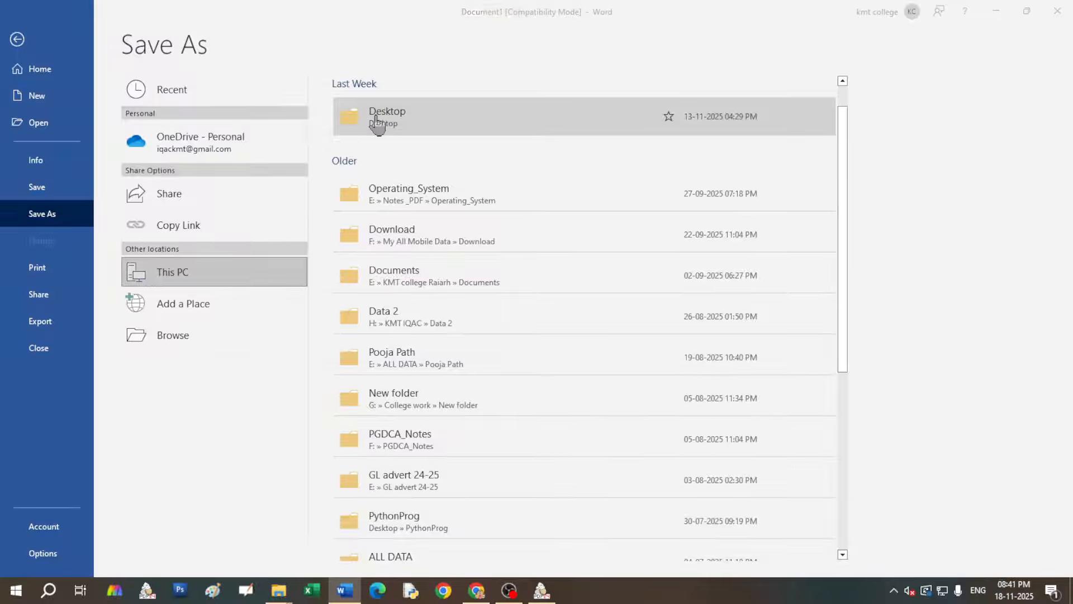
left_click(159, 230)
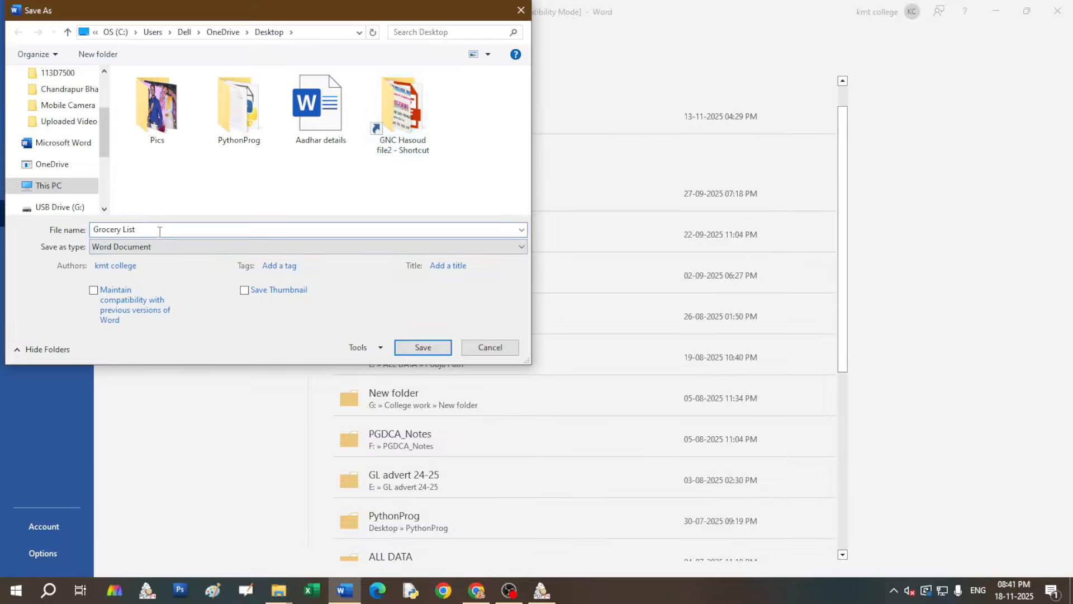
Create a folder named "FM LAB Work" on the Desktop and open it as the save location
right_click(161, 176)
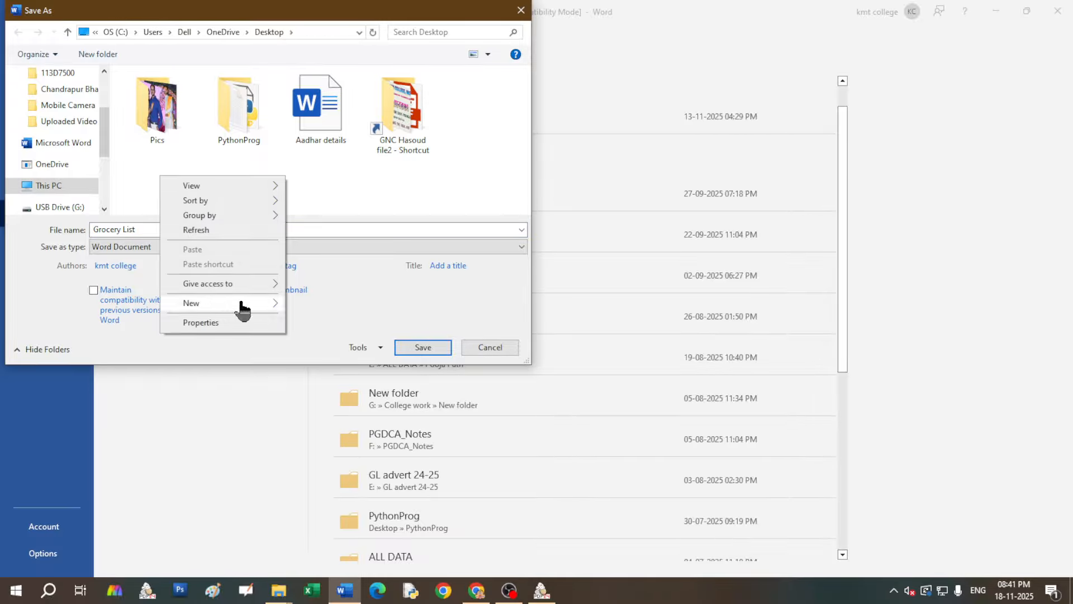
mouse_move(270, 304)
left_click(316, 305)
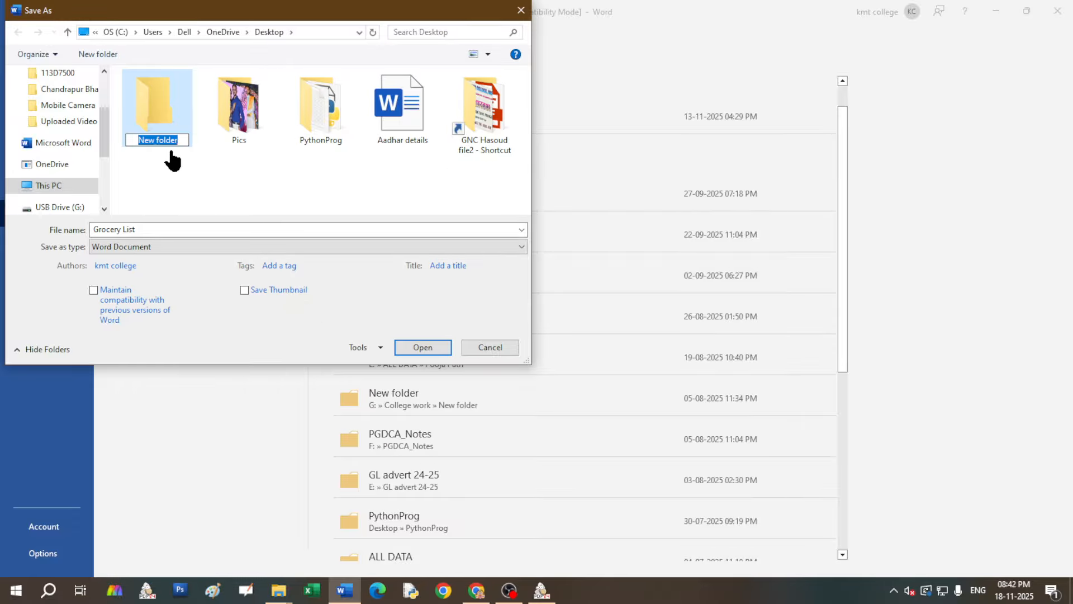
type("FM")
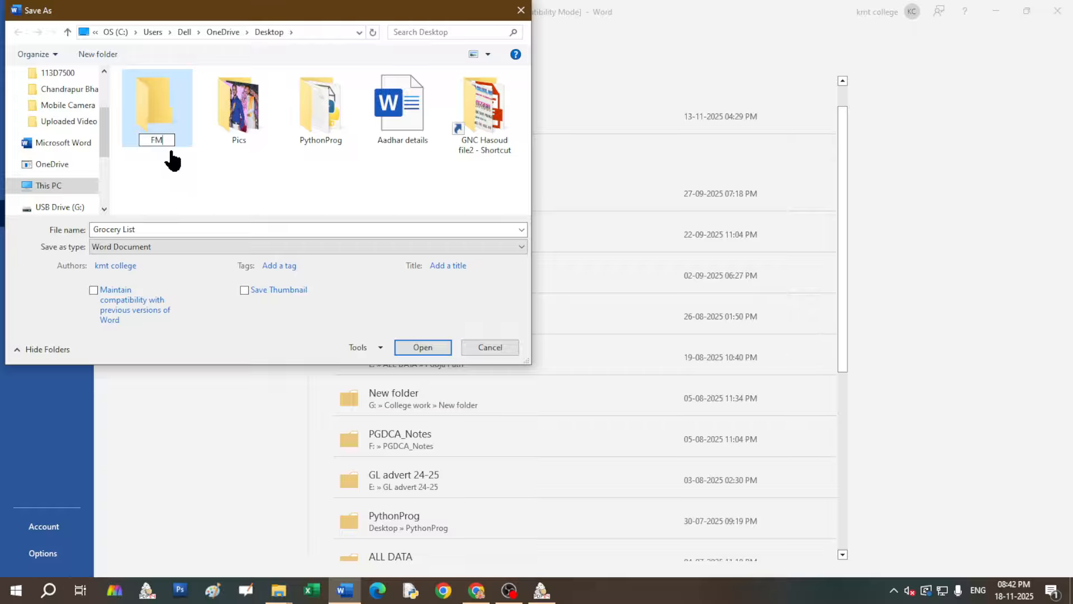
type(" LAB Work")
key("Return")
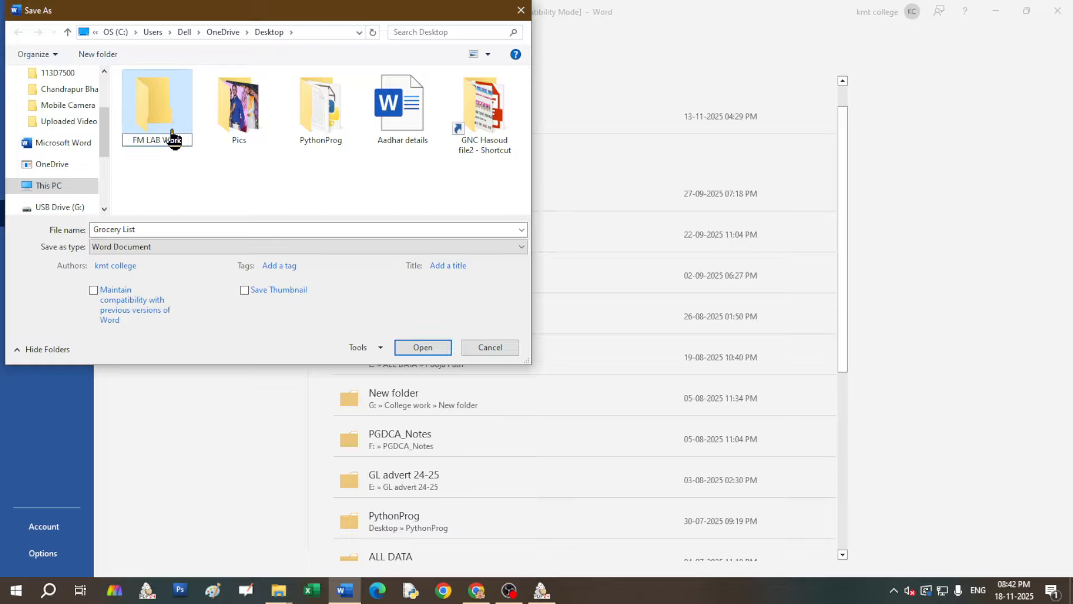
double_click(158, 105)
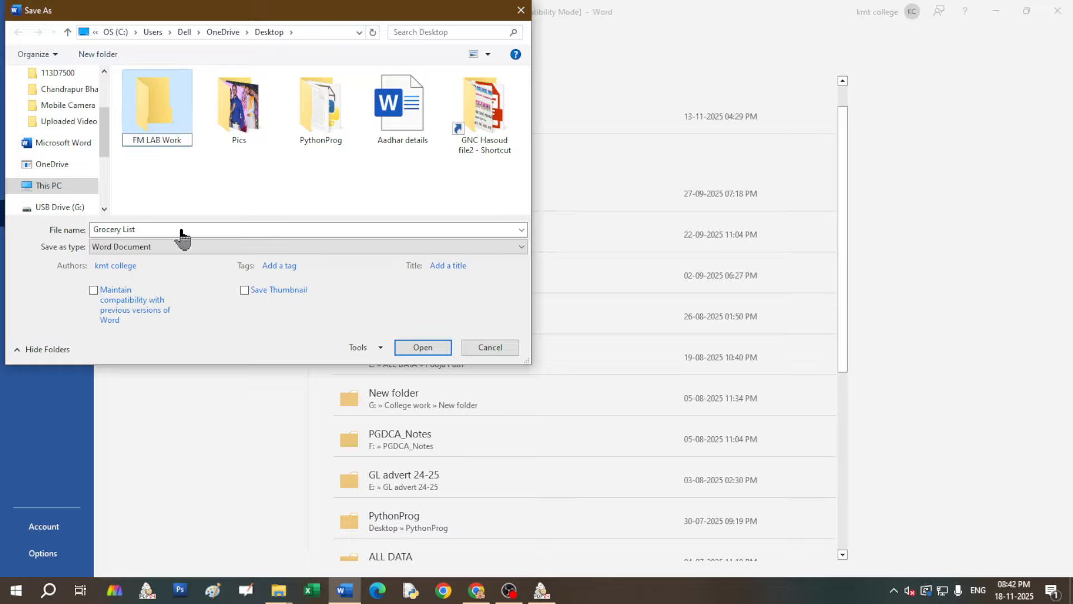
Save the document as "LAB Q1 Grocery List" in Word Document format, accepting the upgrade to the newest file format
left_click(141, 229)
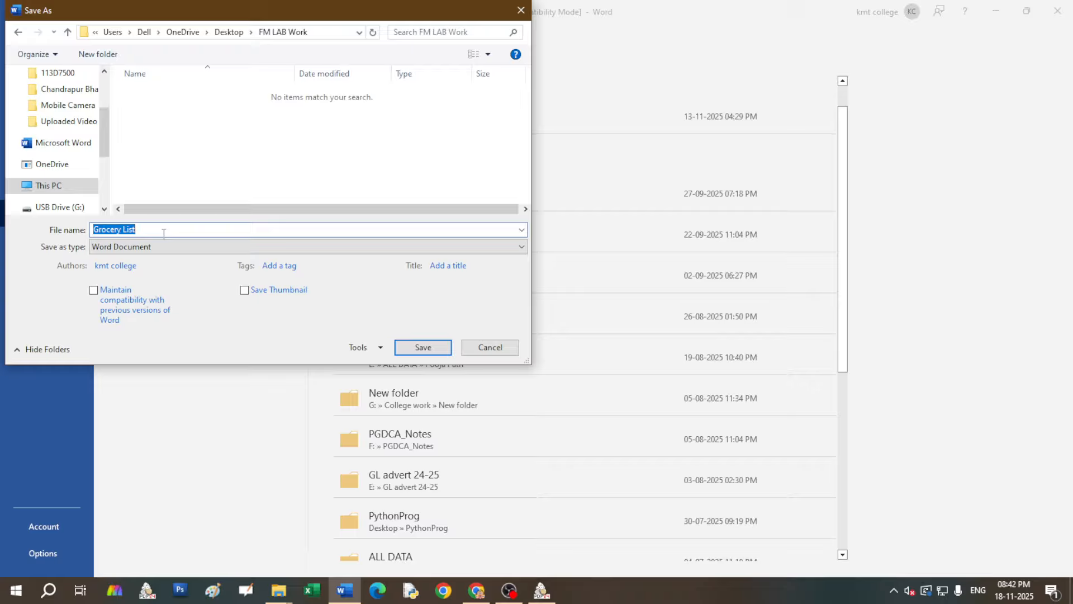
type("LA")
type("B Q1 Grocery")
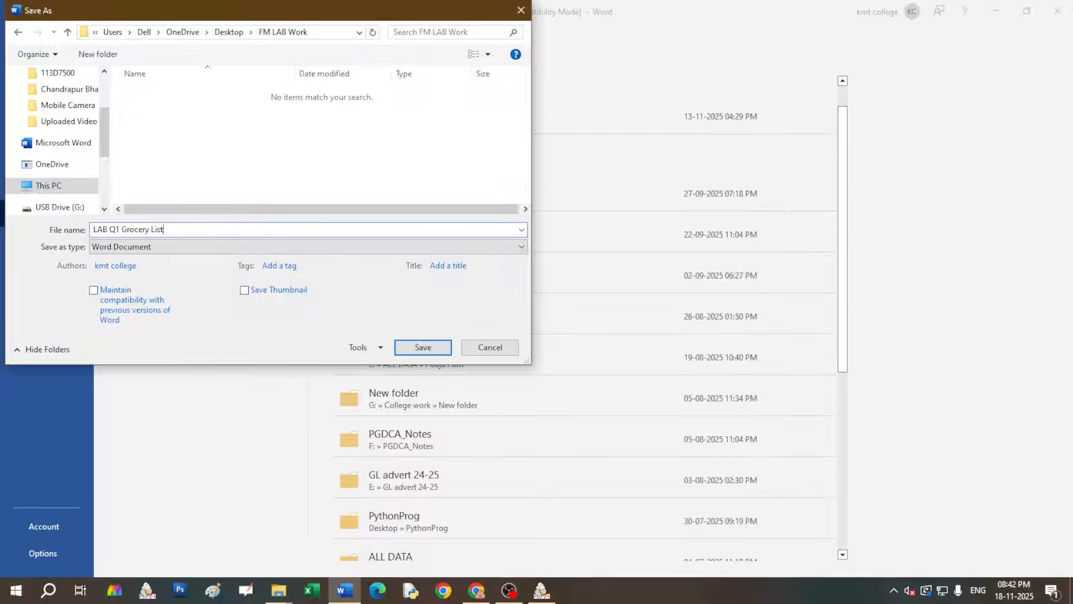
left_click(416, 348)
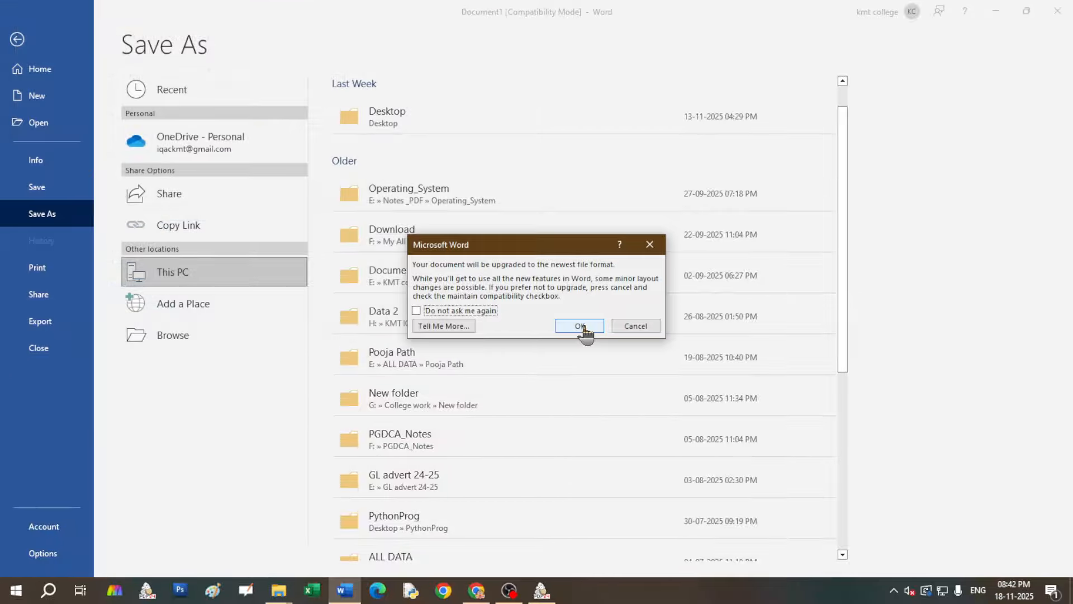
left_click(586, 327)
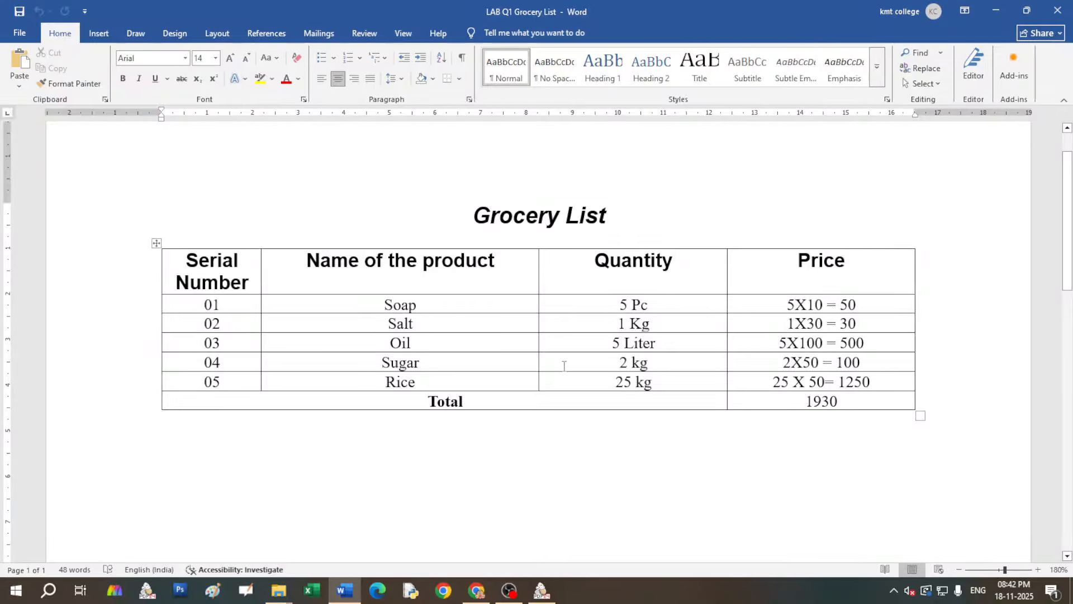
Insert three blank lines above the "Grocery List" title, keeping the title centered
scroll(482, 337, "up", 1)
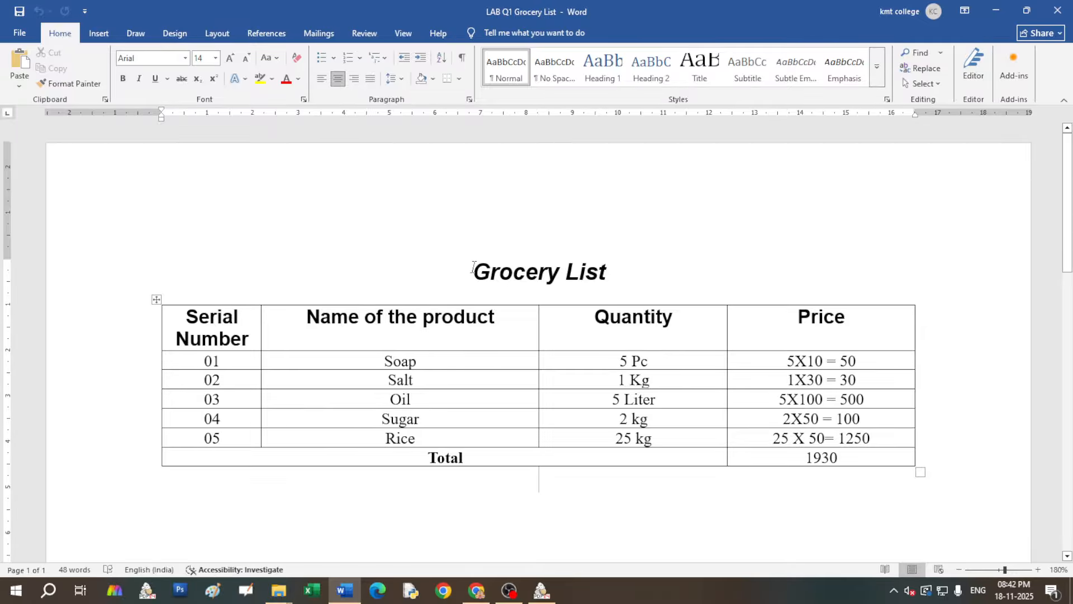
scroll(472, 268, "down", 3)
scroll(473, 268, "up", 3)
left_click(473, 271)
key("Return")
key("Return")
key("Return")
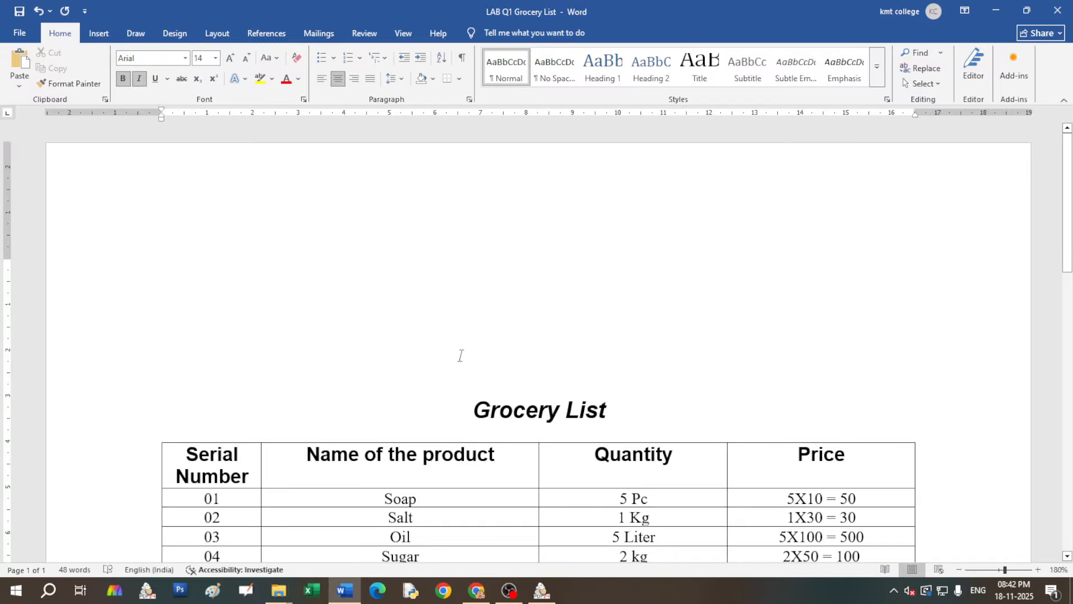
left_click(322, 79)
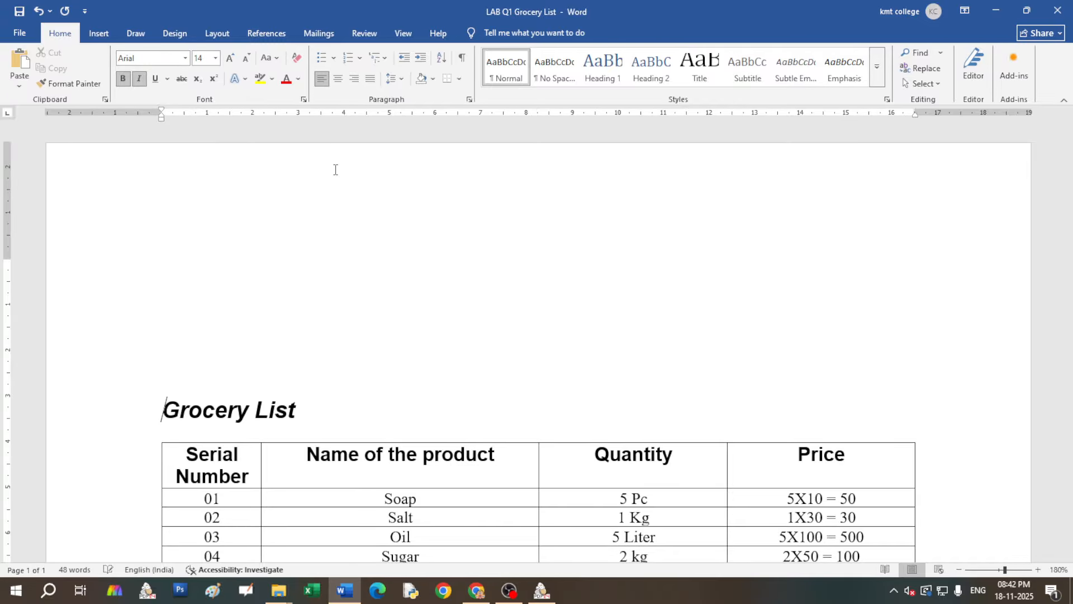
key("ctrl+z")
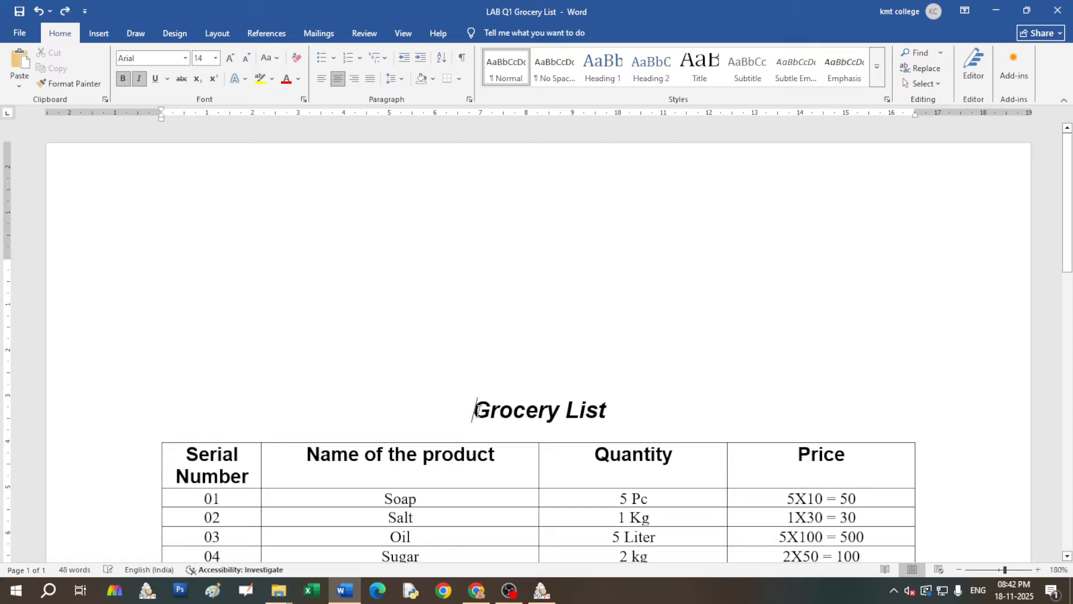
Add "Output:" as left-aligned text without bold or italic on the blank line directly above the title
left_click(139, 78)
left_click(122, 79)
left_click(322, 78)
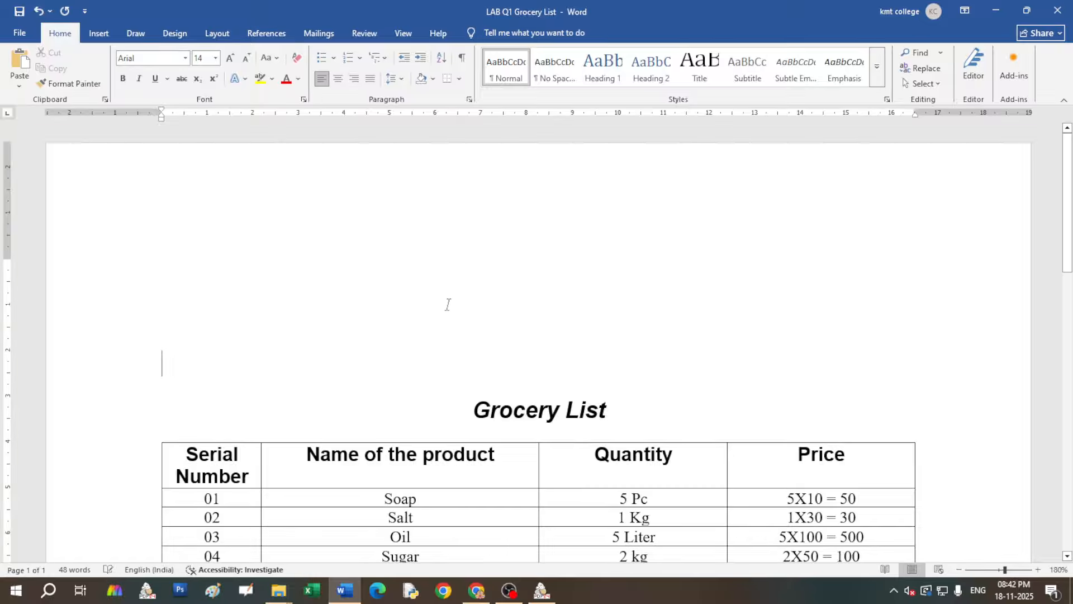
type("Out")
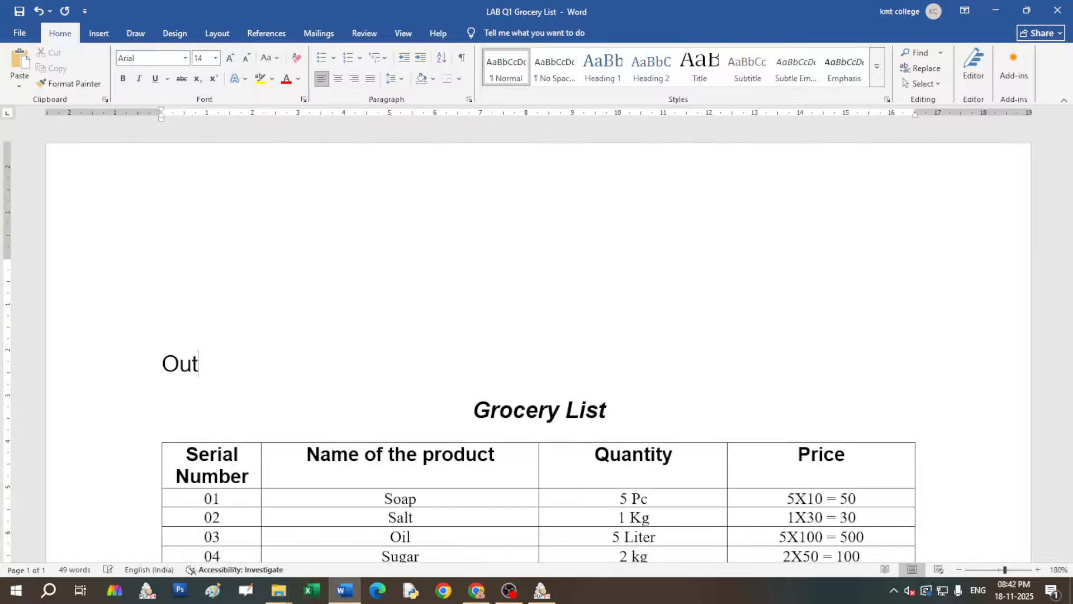
type("P")
key("BackSpace")
type("p")
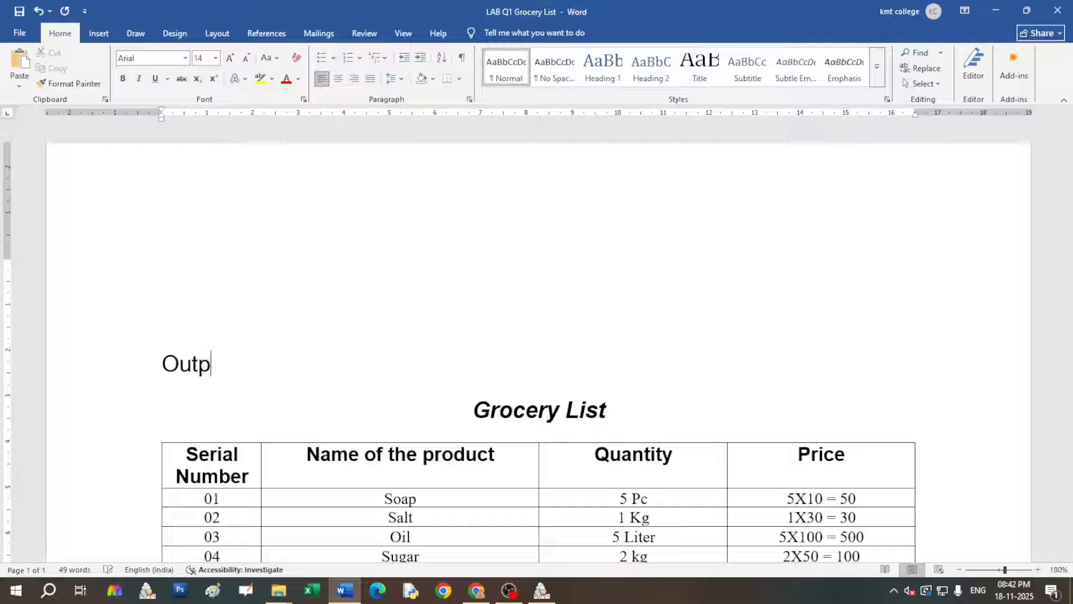
type("ut:")
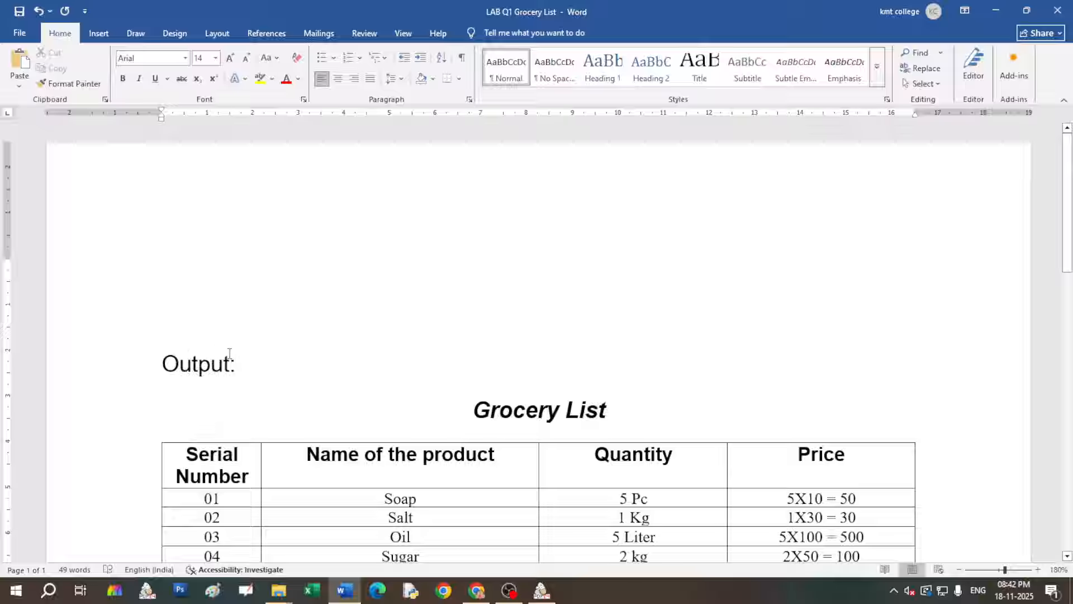
Enter "Step to create grocery list" on the document's first line, left-aligned and without bold or italic
left_click(168, 222)
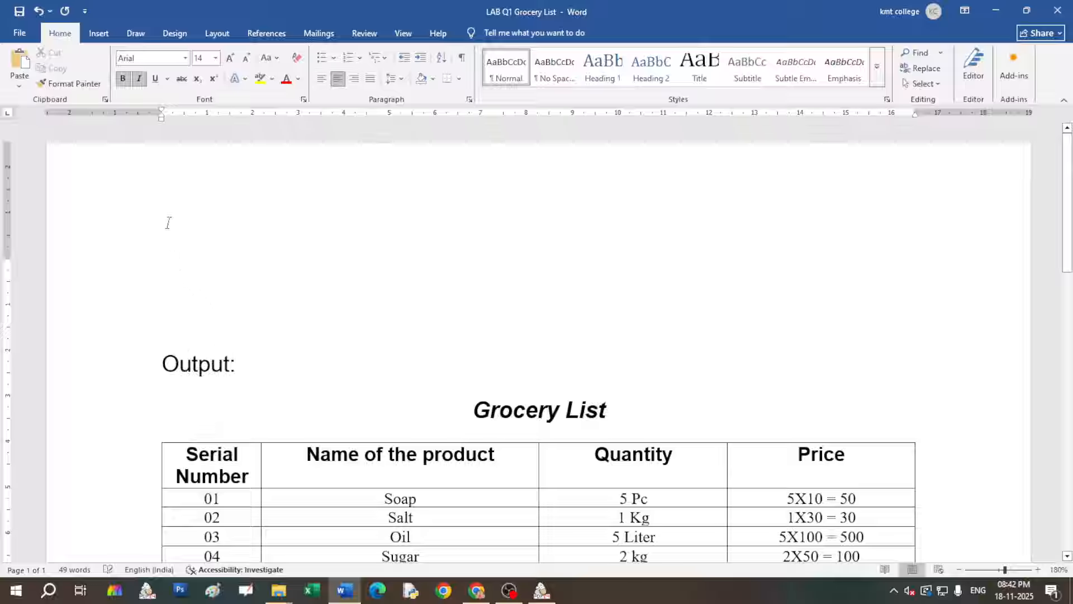
left_click(139, 78)
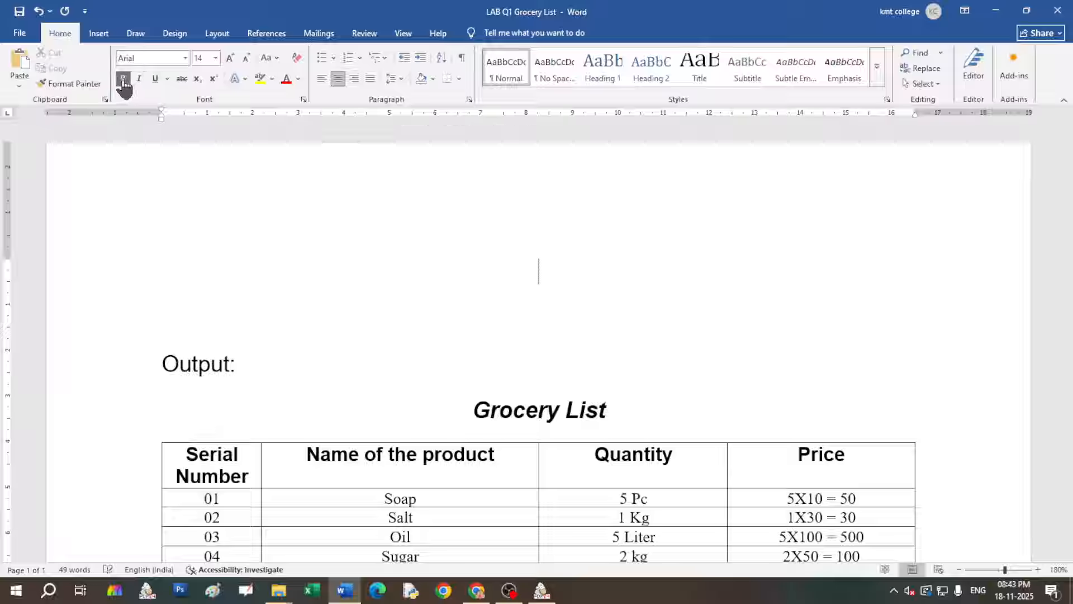
left_click(124, 81)
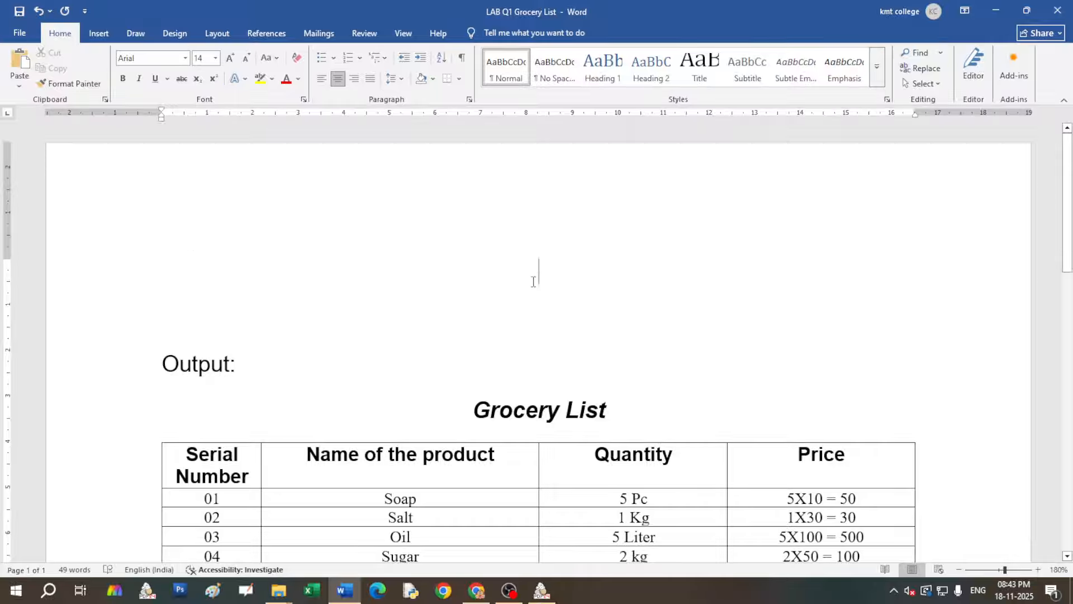
left_click(322, 78)
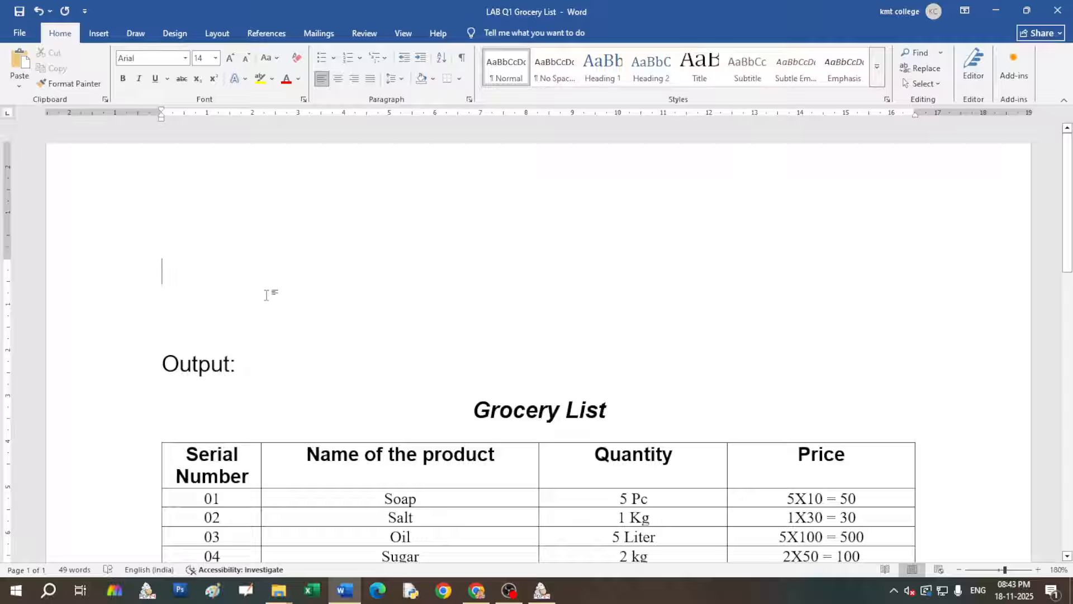
type("Ste")
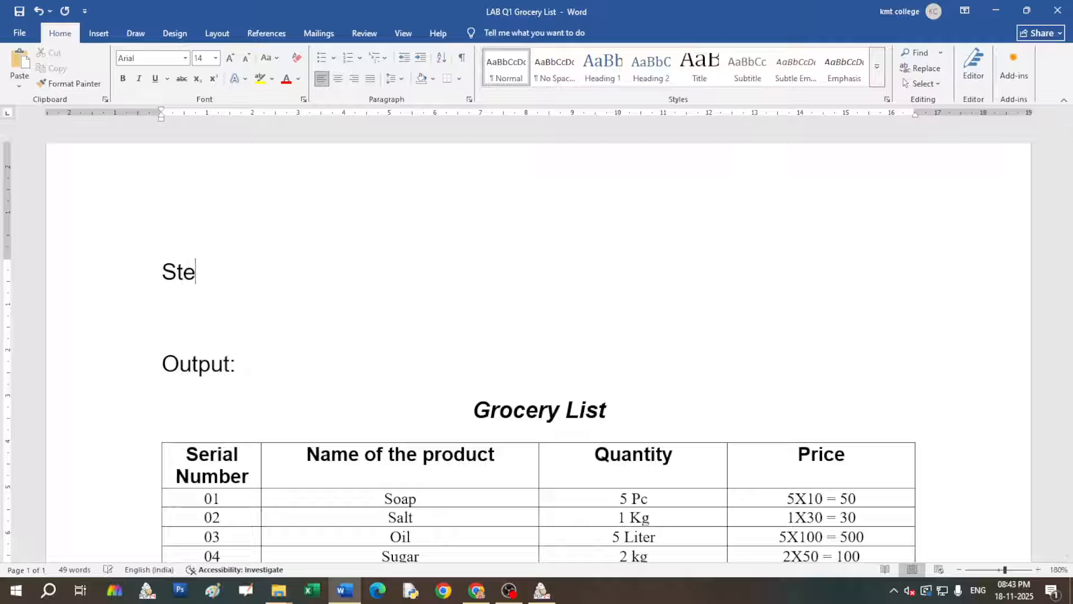
type("p to create")
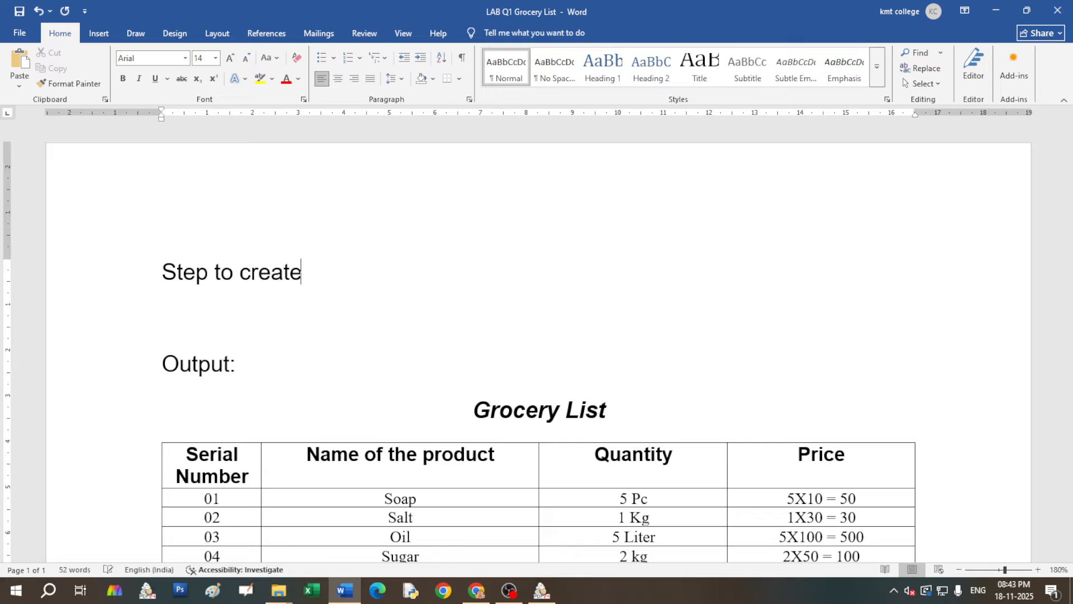
type(" grocery list")
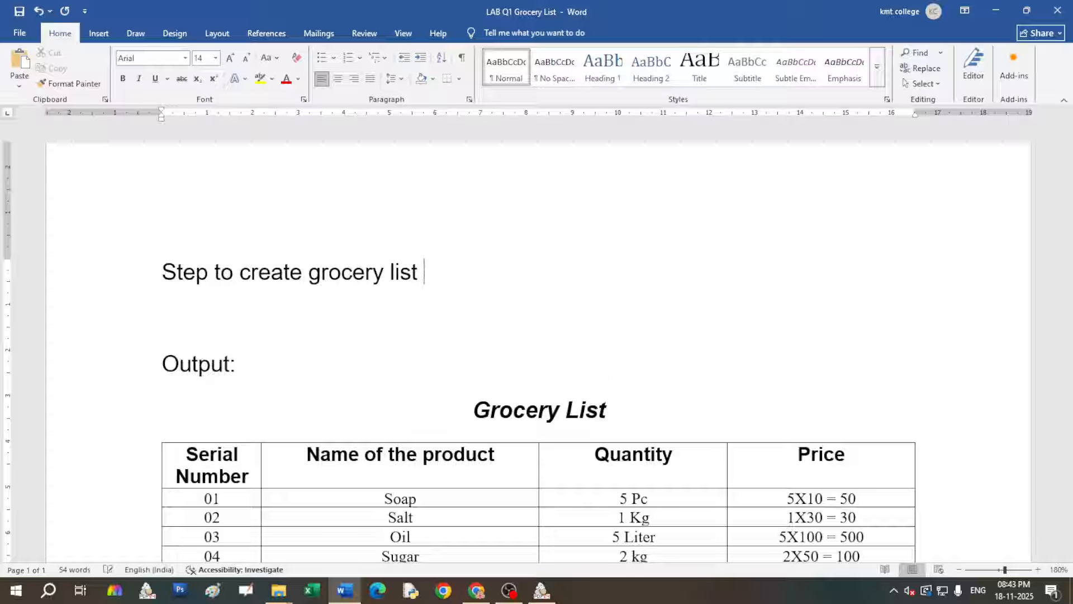
Complete the first-line heading so it reads "Step to create grocery list in MS Word:" and start a new line below it
type(" in MS ")
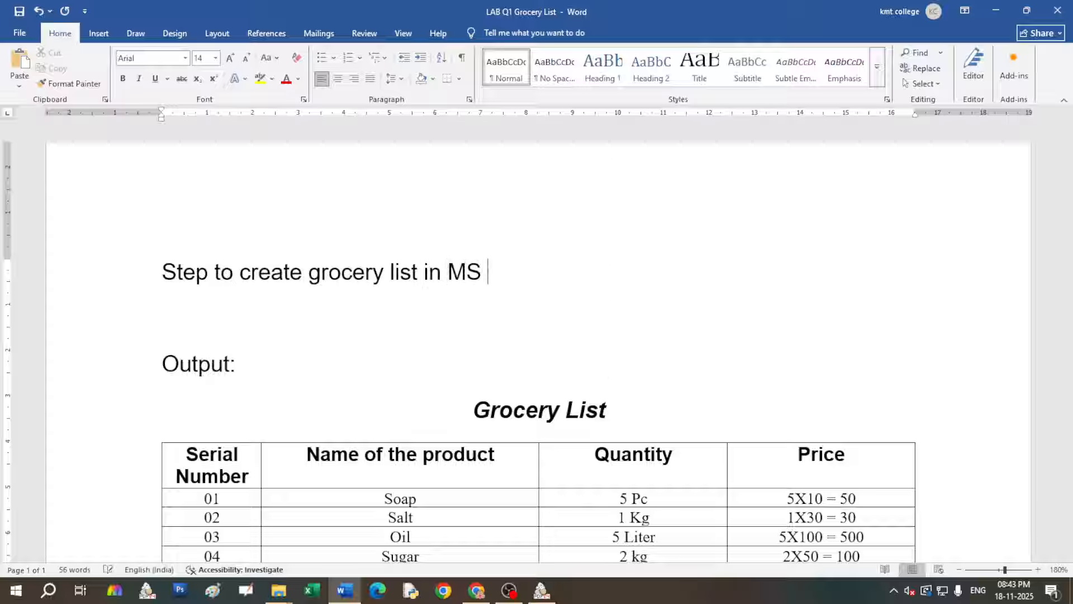
type("Word")
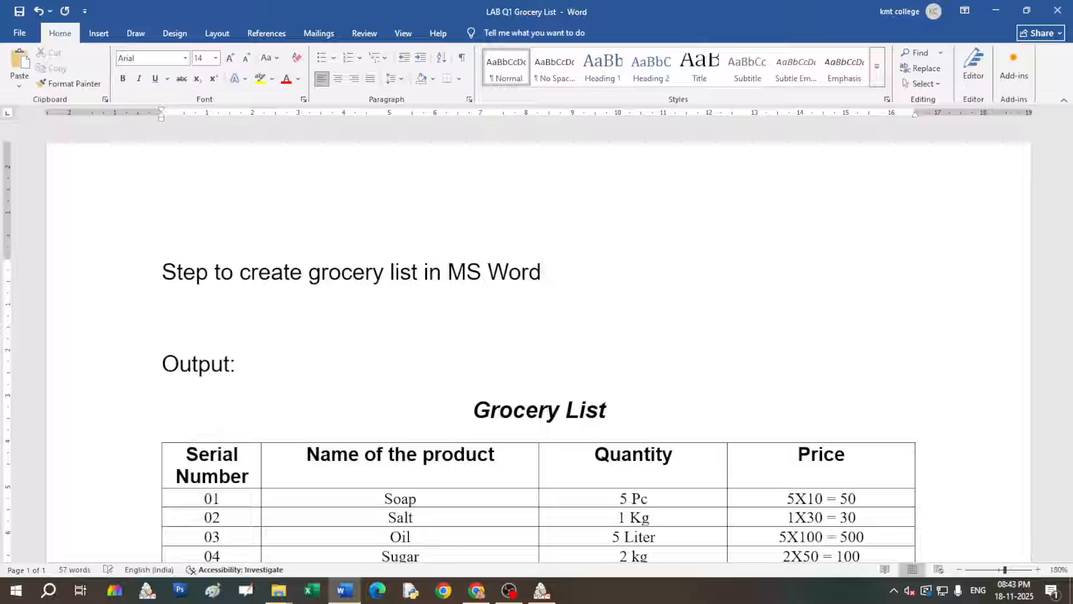
type(":")
key("Return")
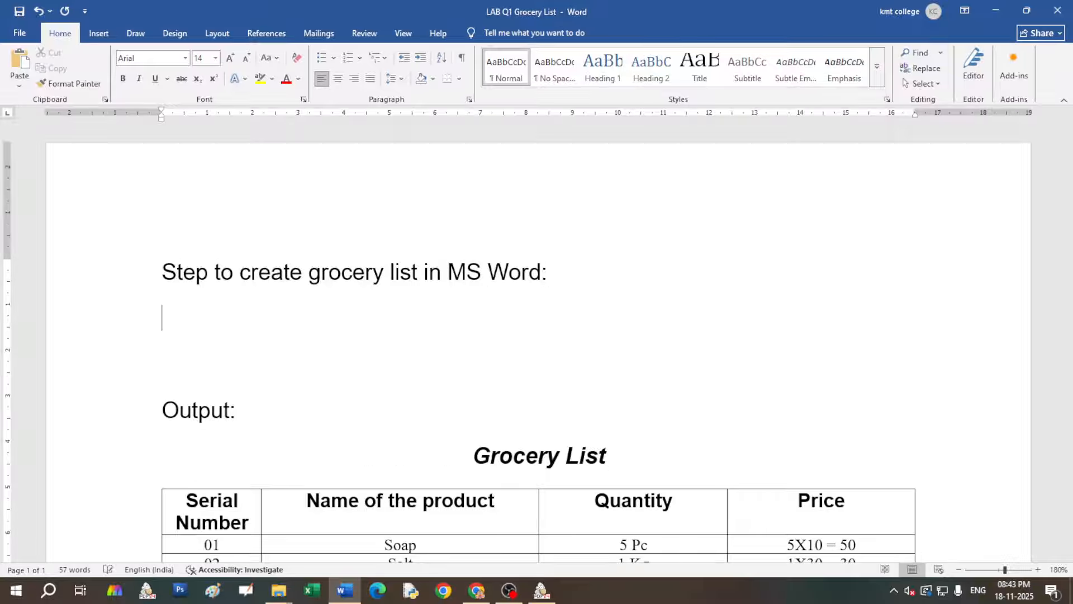
Enter the label "Step1:" on the line below the heading
type("Steo")
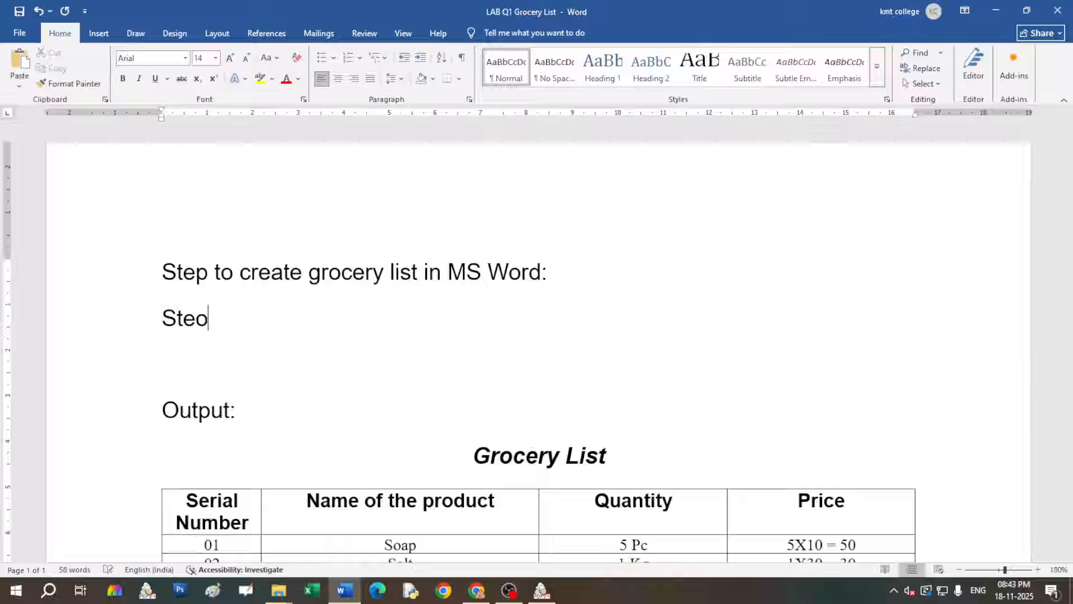
key("BackSpace")
type("p1:")
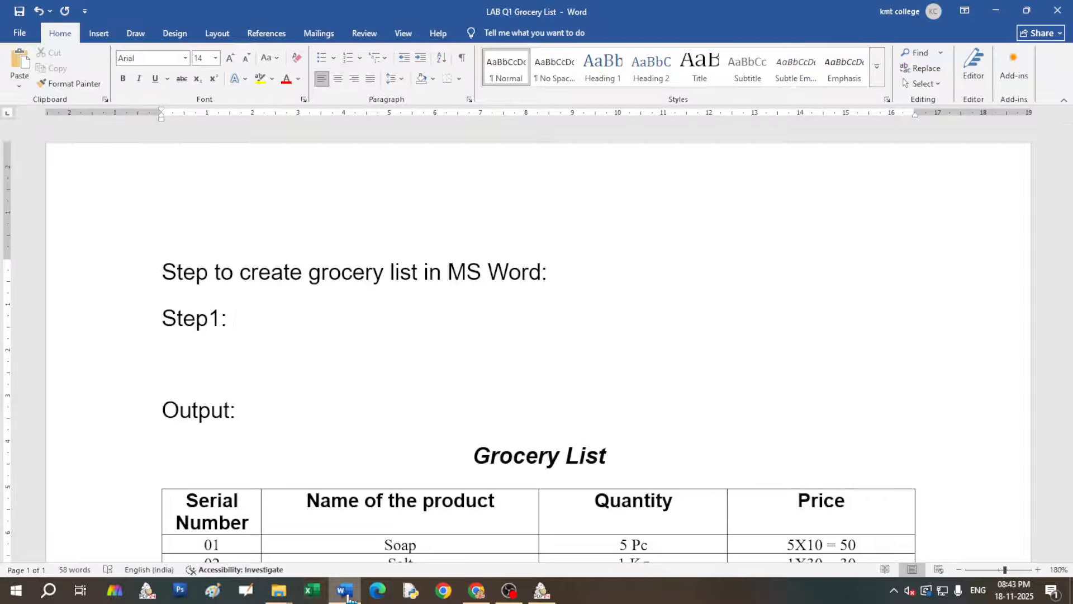
Search Windows for "word", open a new blank Word document, and return to the LAB Q1 Grocery List document
mouse_move(344, 589)
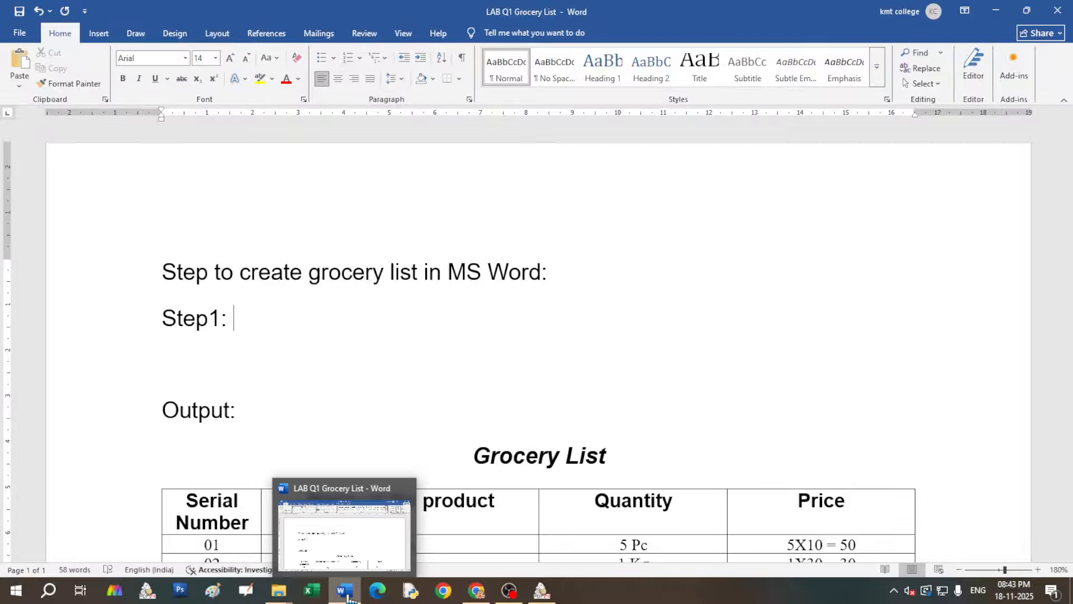
left_click(17, 591)
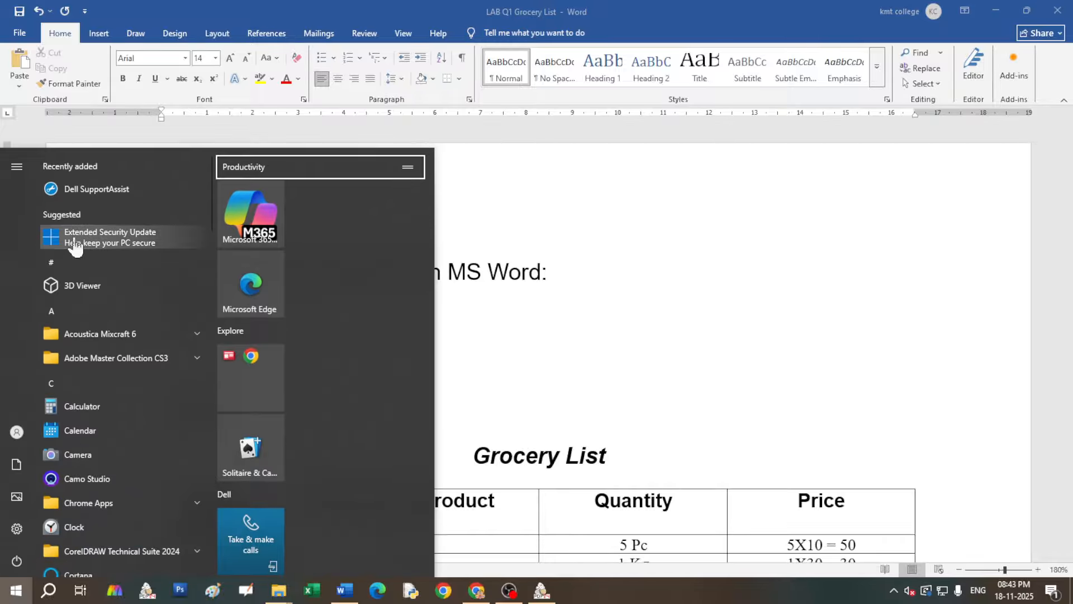
left_click(49, 593)
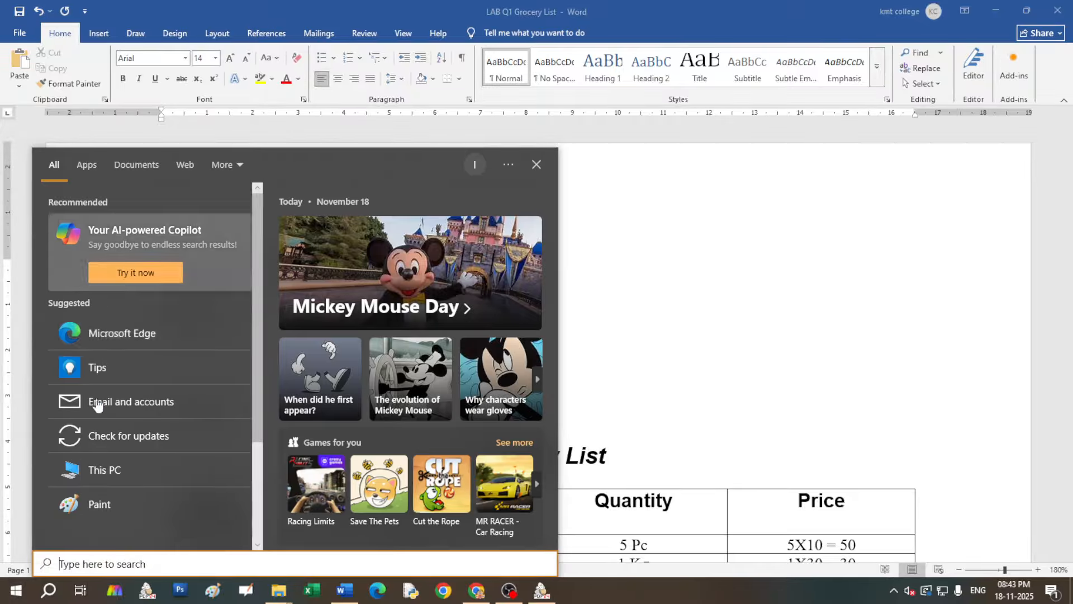
type("word")
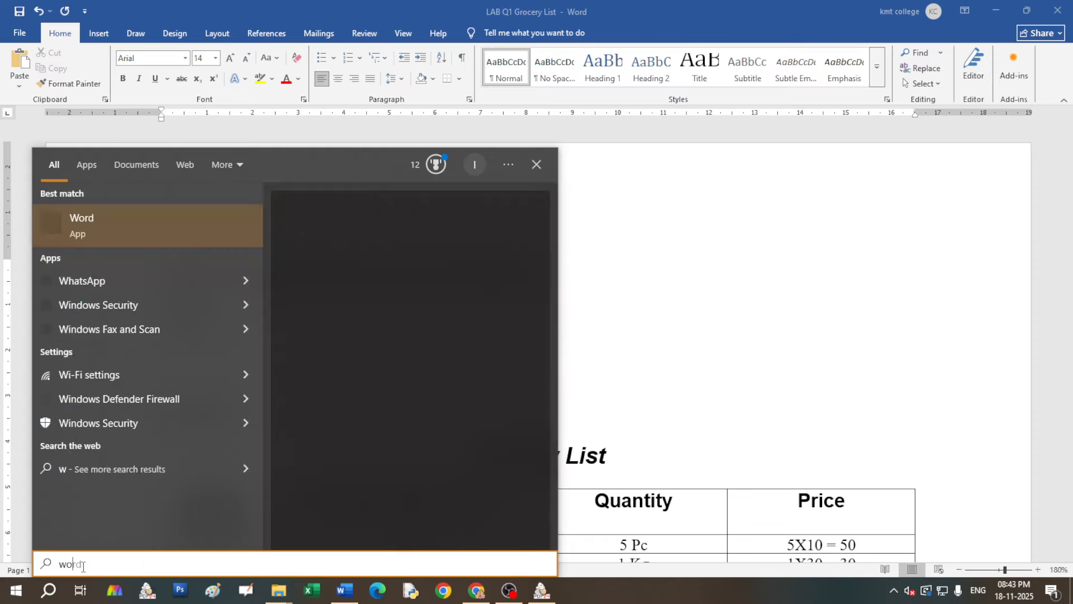
left_click(85, 221)
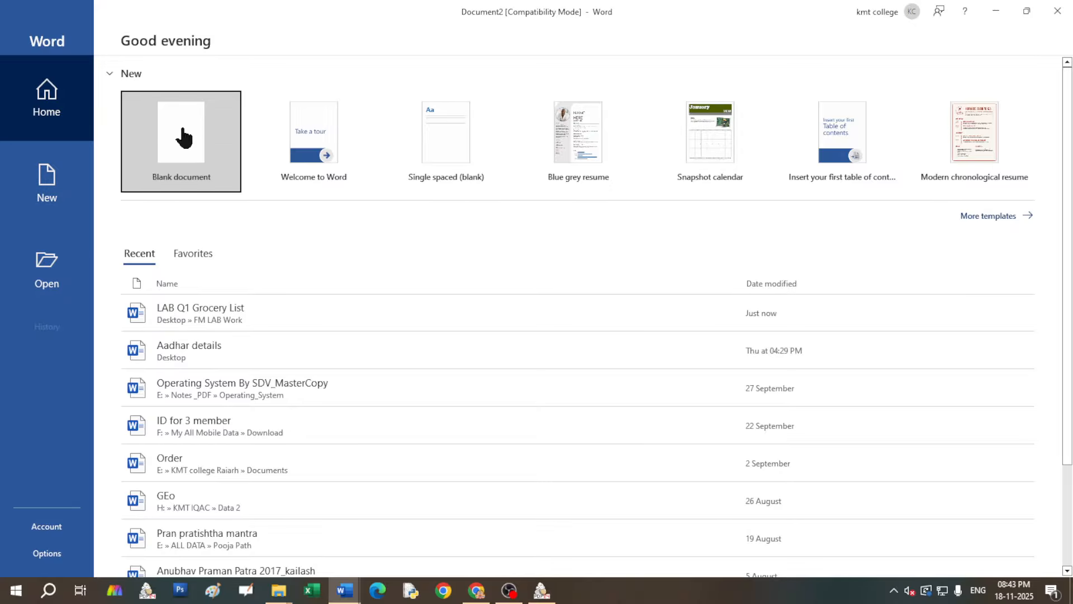
left_click(183, 137)
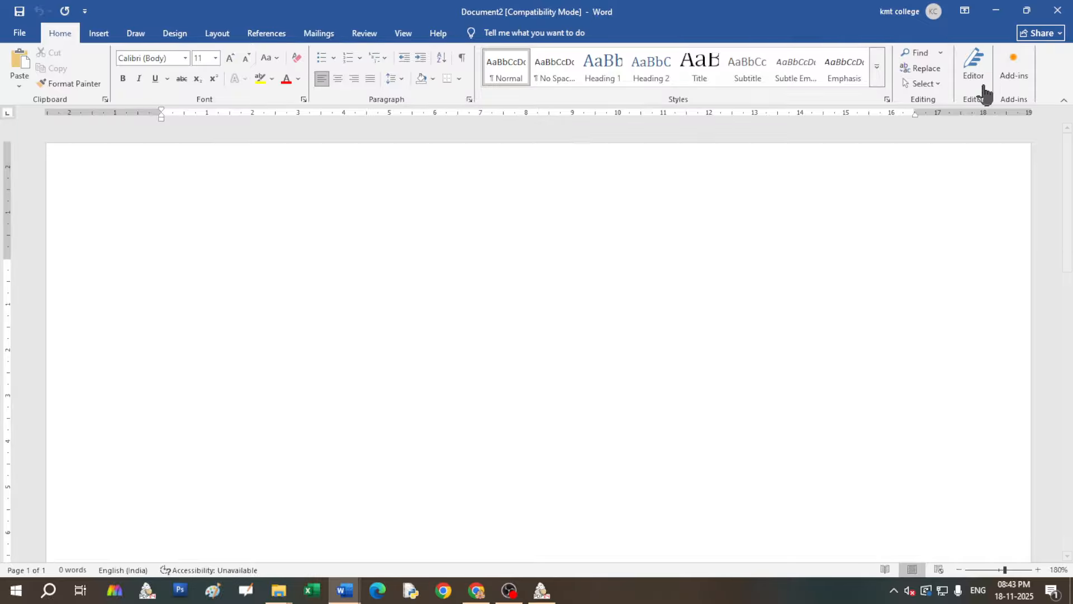
mouse_move(343, 591)
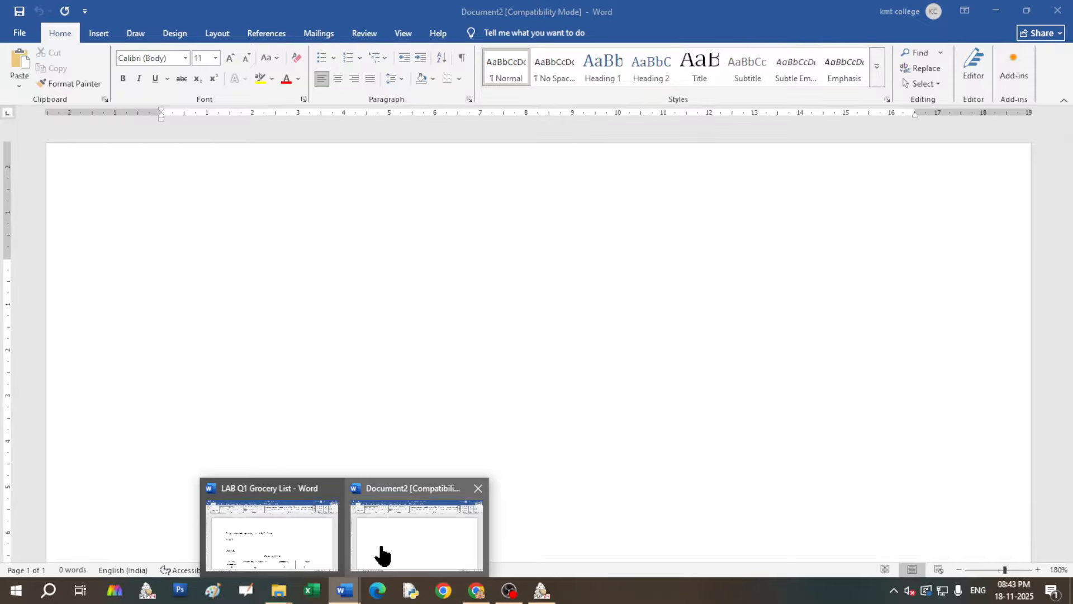
left_click(319, 545)
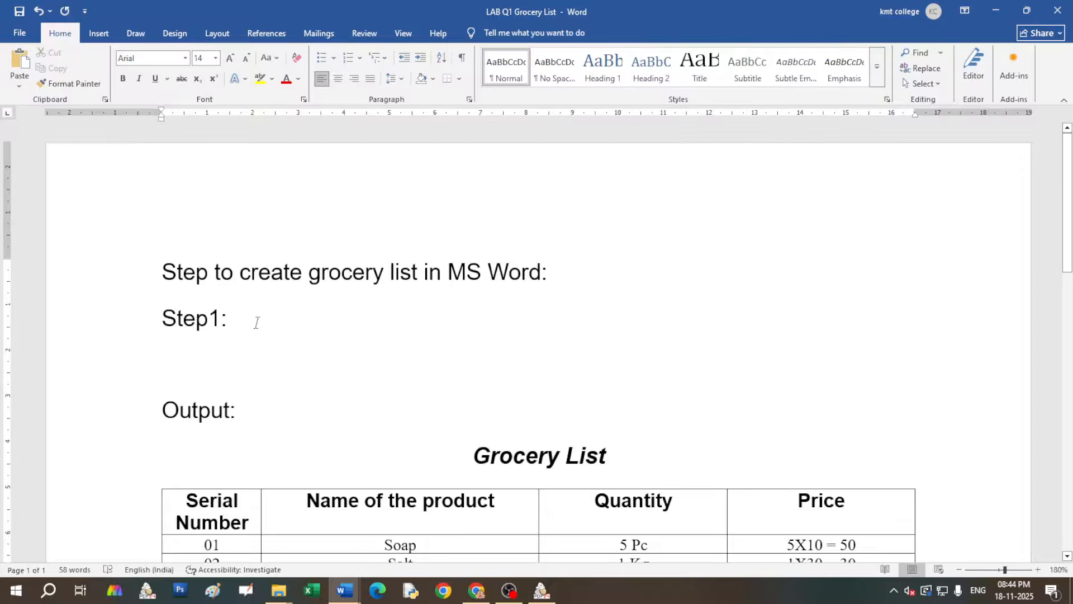
Complete the Step1 line with "Go to start menu search to MS Word." and start a new line
type("Go to")
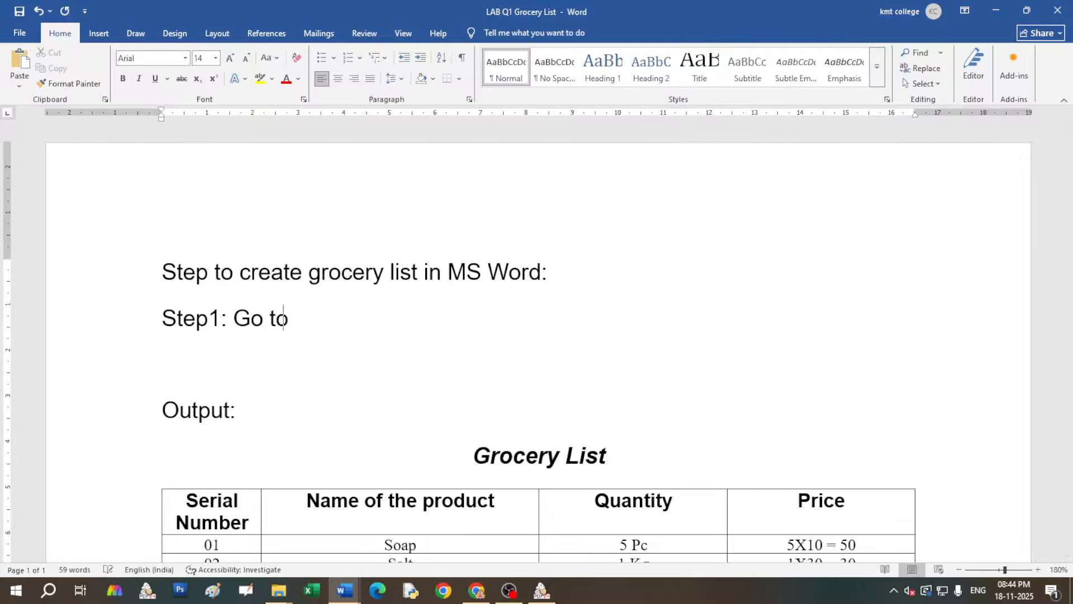
type(" s")
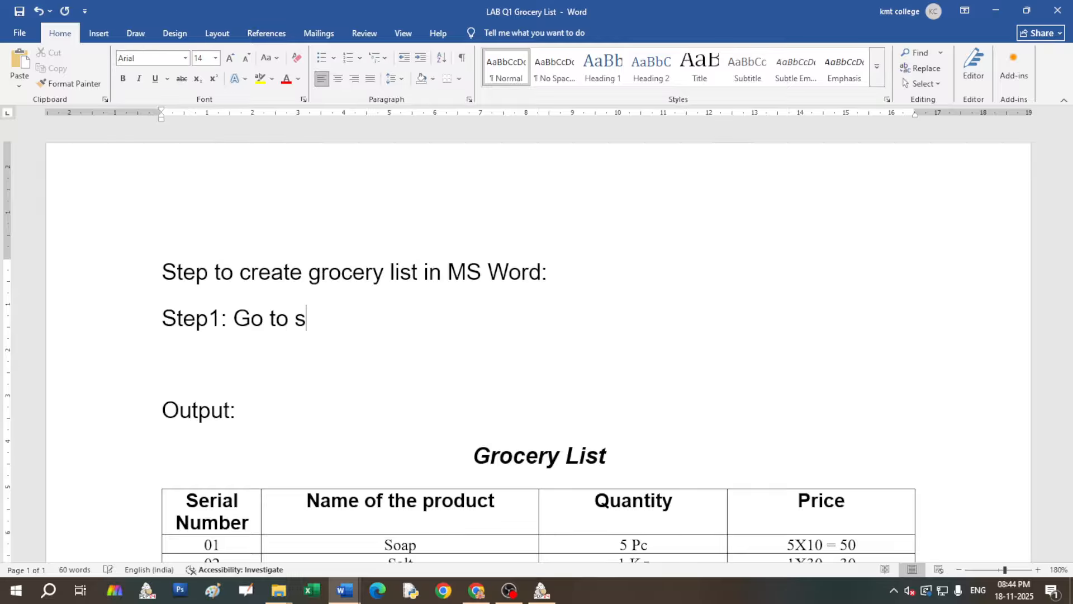
type("tart men")
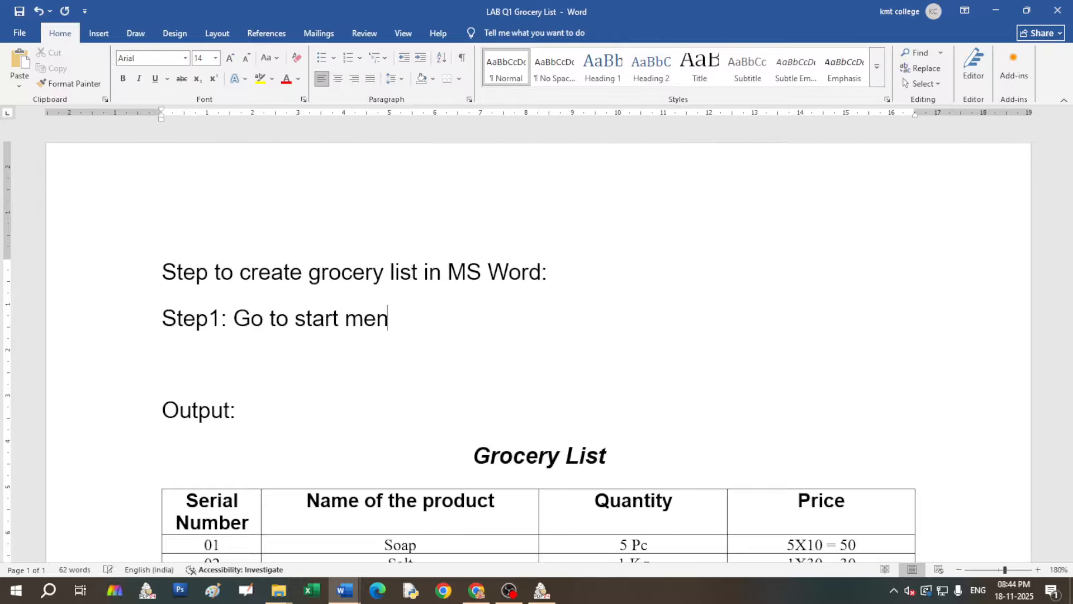
type("u search ")
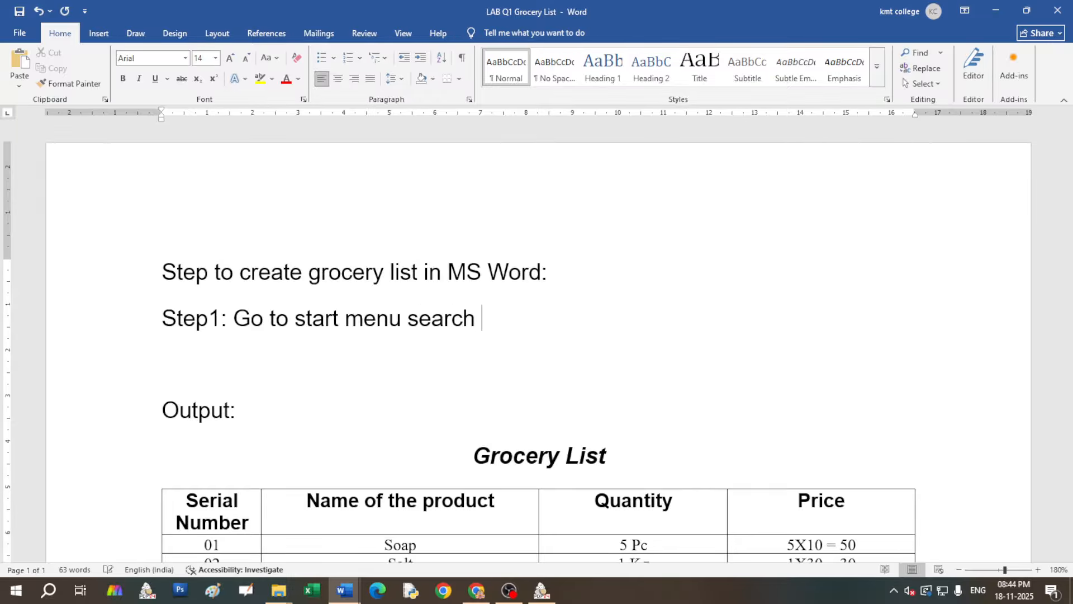
type("to MS ")
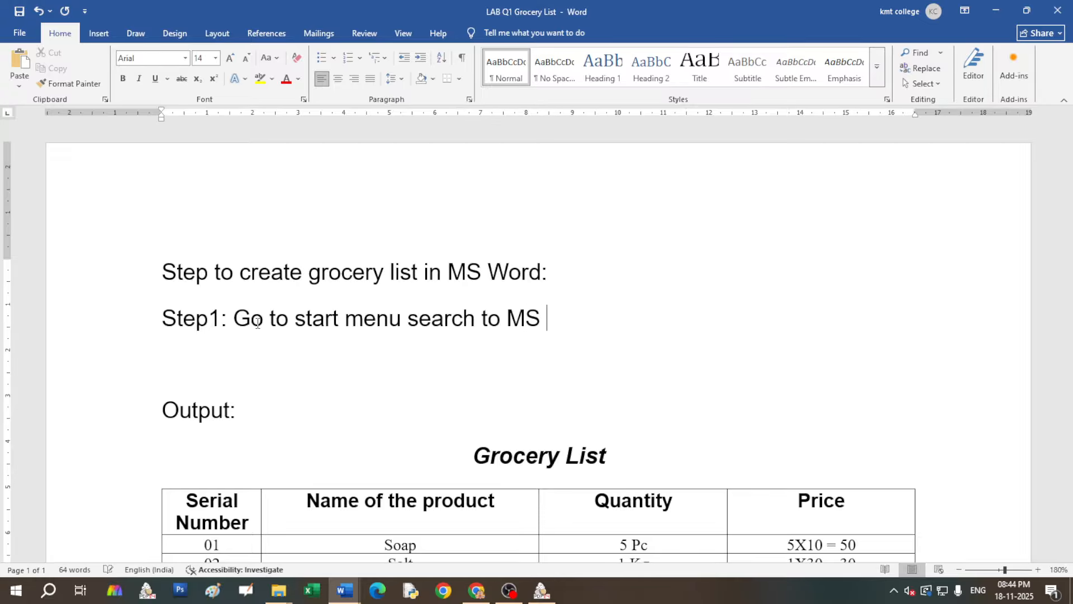
type("Word.")
key("Return")
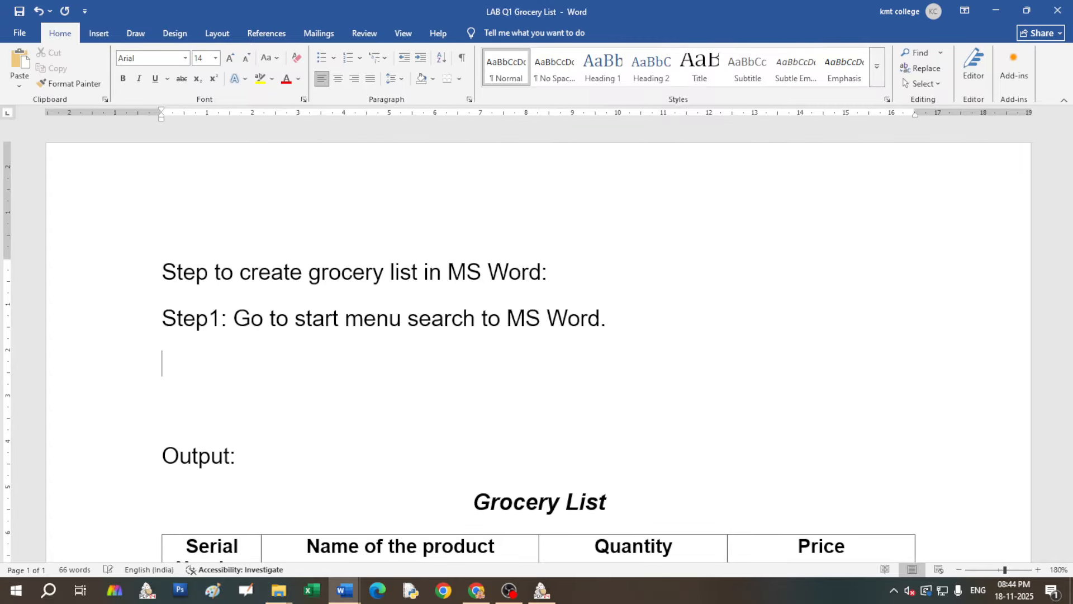
Add the line "Step 2: Click to MS Word" below Step1 and start a new line
type("Step 2: ")
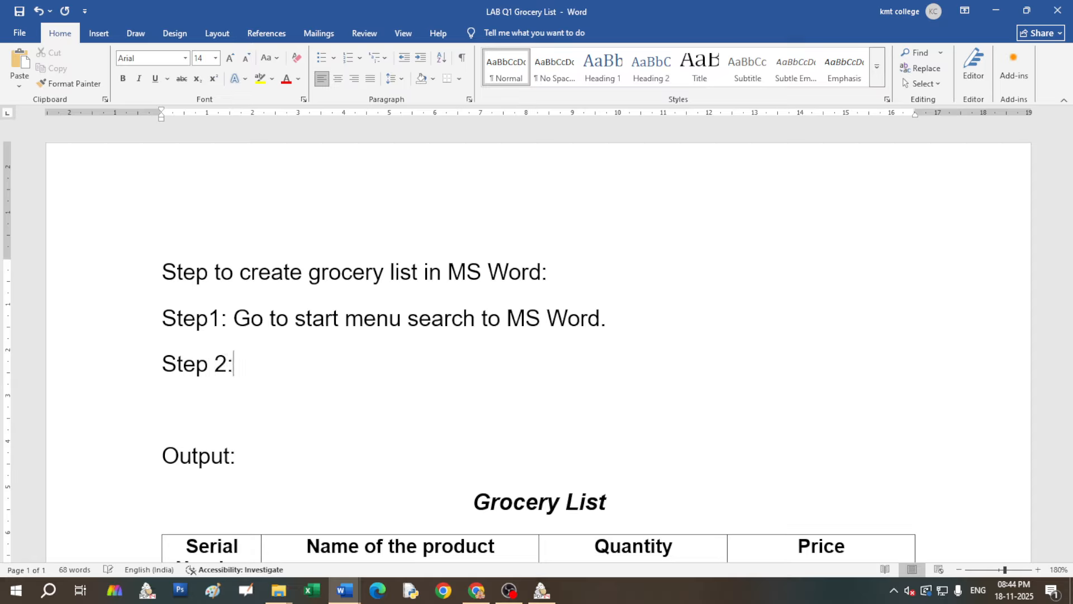
type("Click to M")
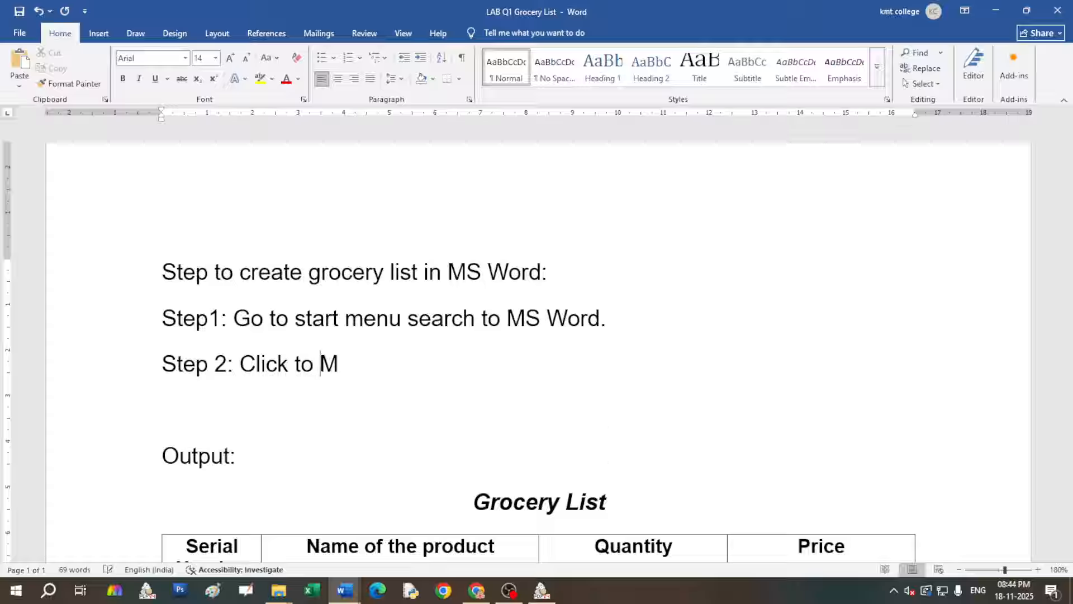
type("S Word")
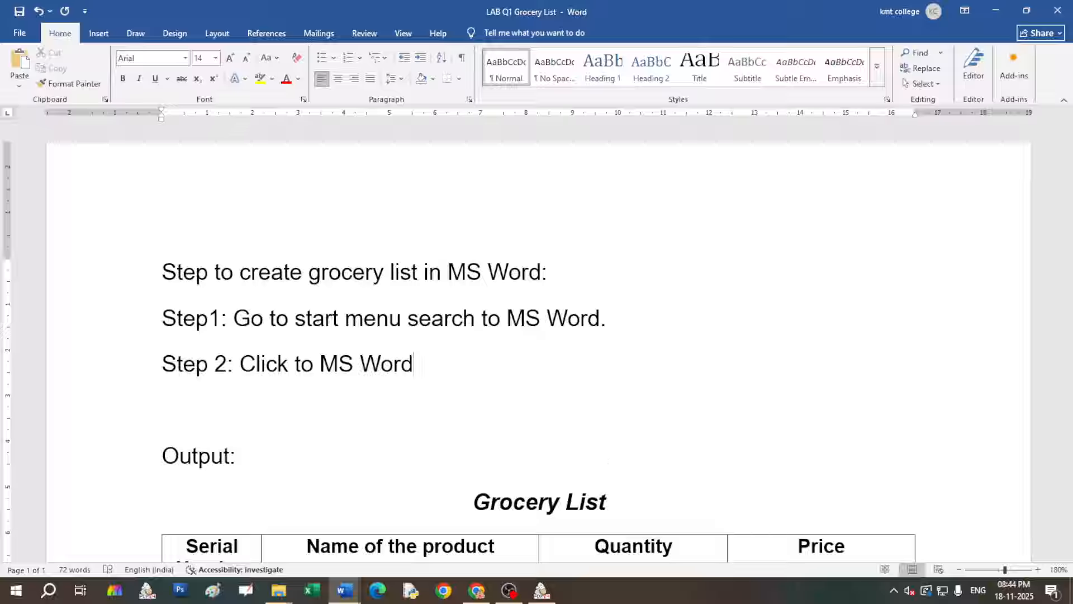
key("Return")
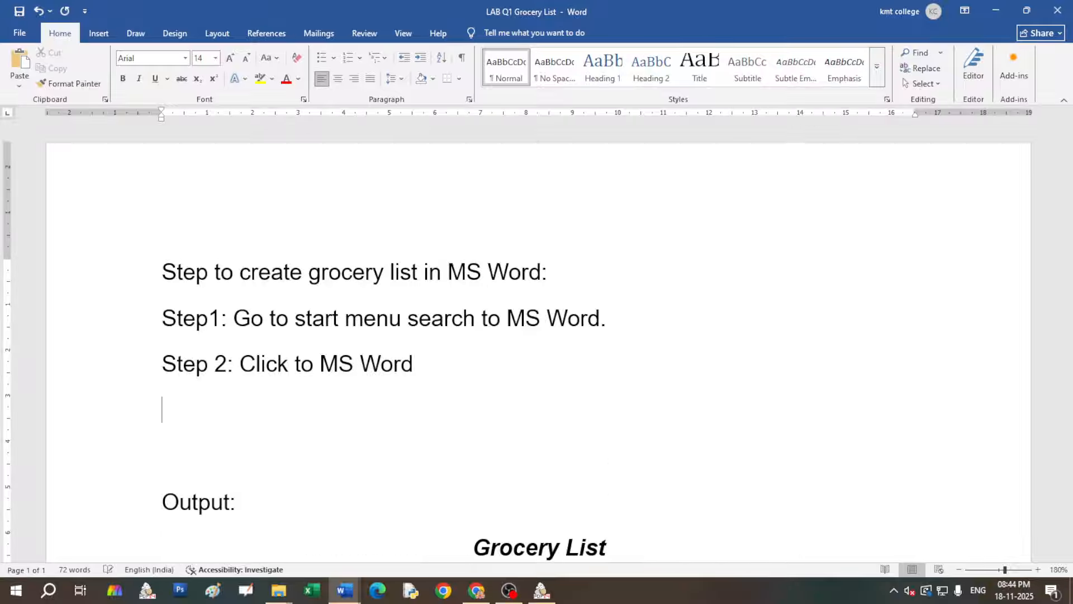
Add the line "Step3: Create a blank document file" below Step 2 and start a new line
type("Step3:")
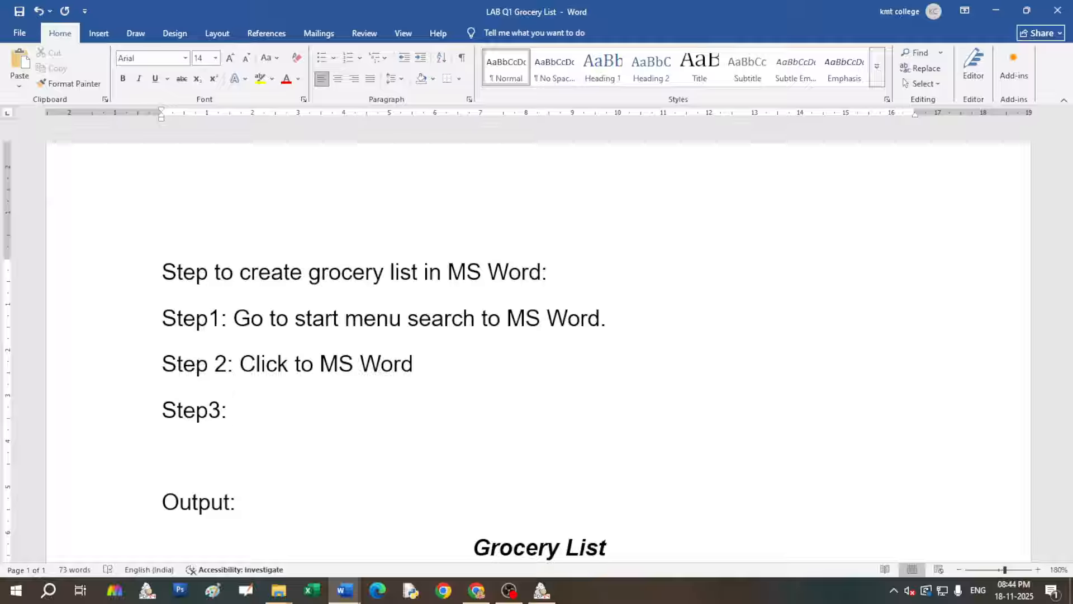
type("Create a bl")
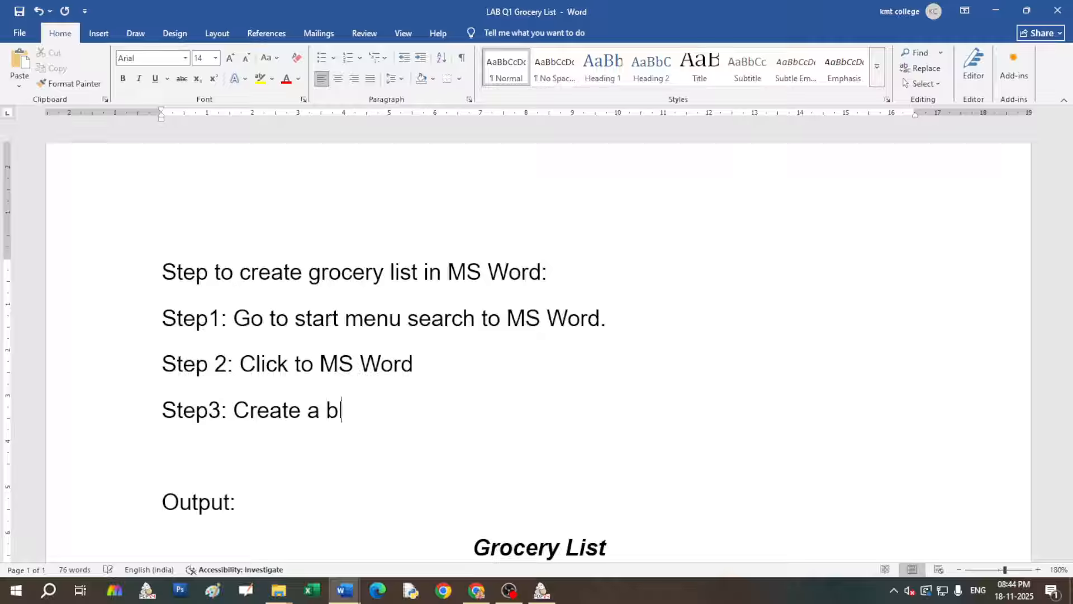
type("ank doc")
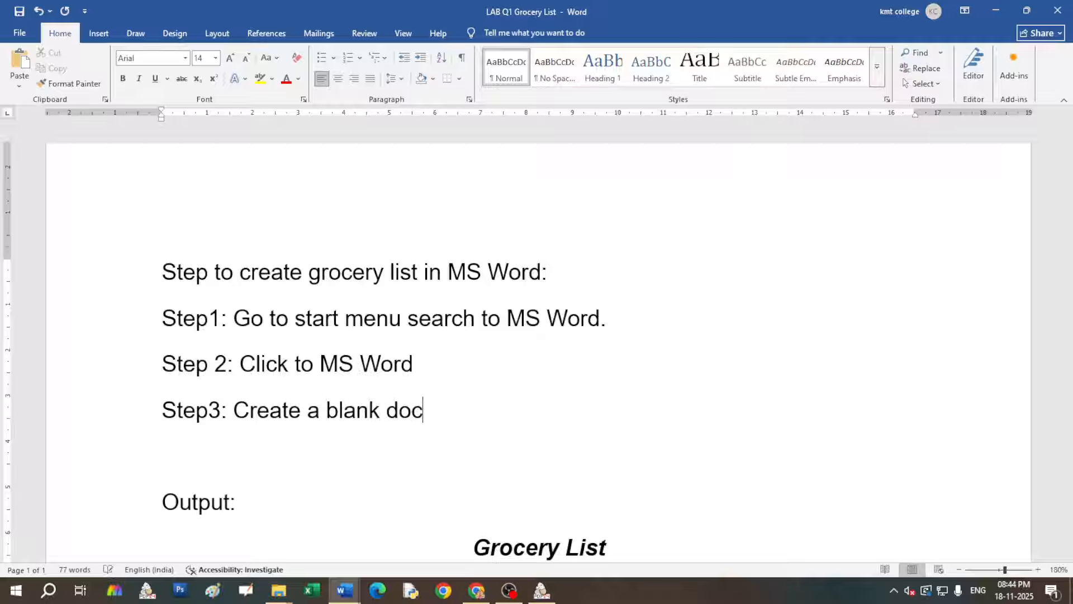
type("ument")
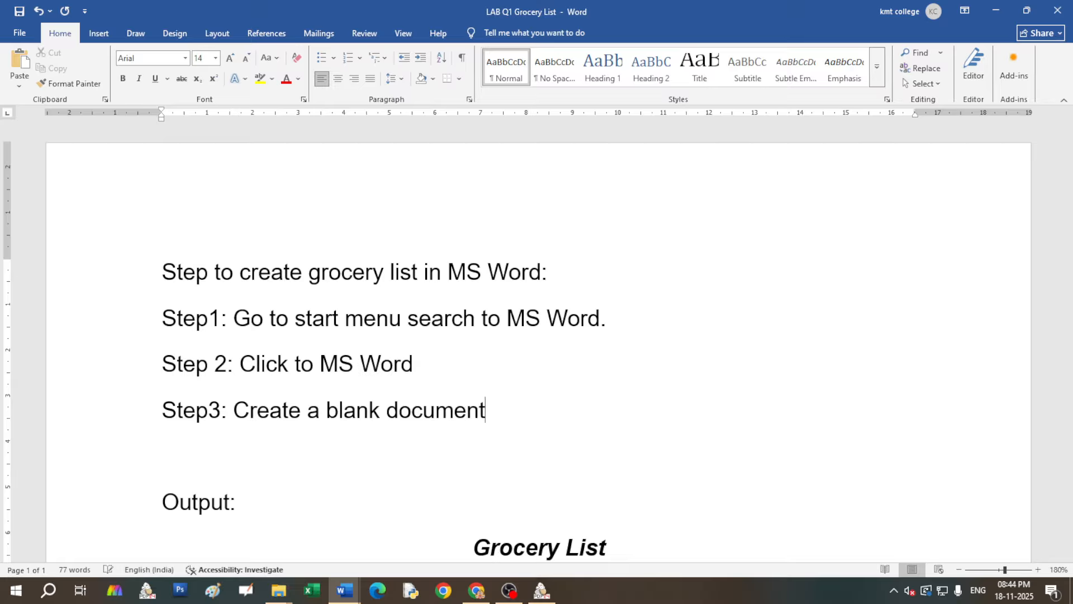
type(" file")
key("Return")
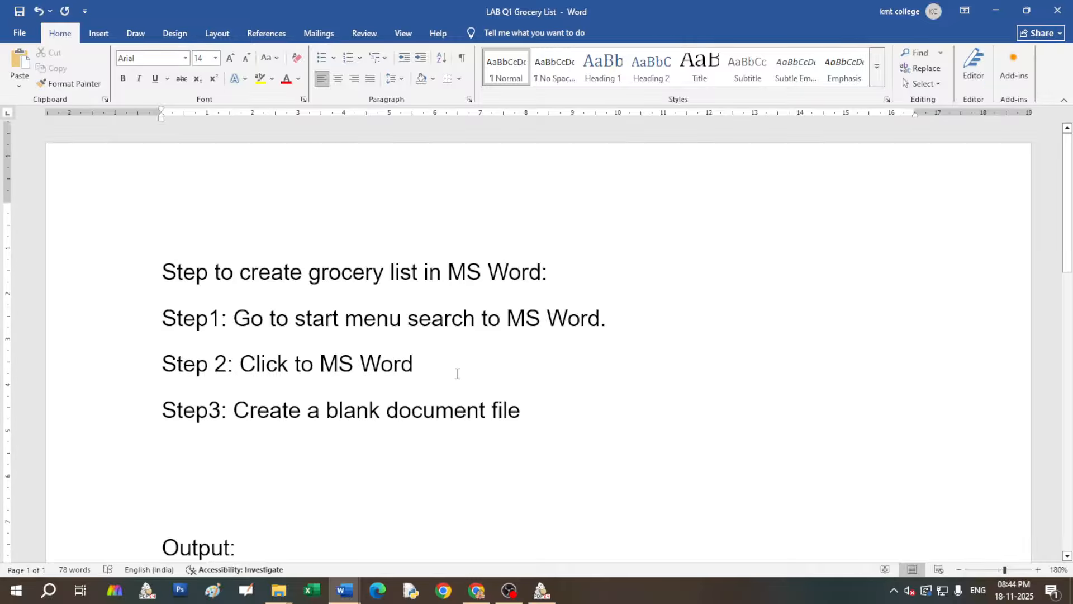
Add the line "Step4: Prepare a grocery list with given instruction/specification." below Step3
scroll(455, 371, "down", 3)
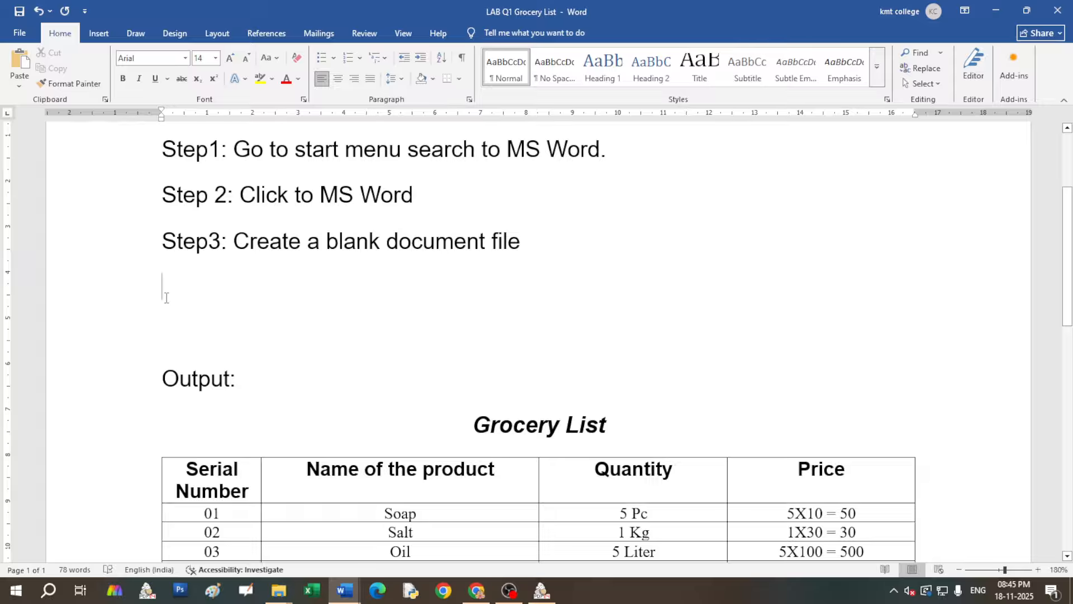
type("S")
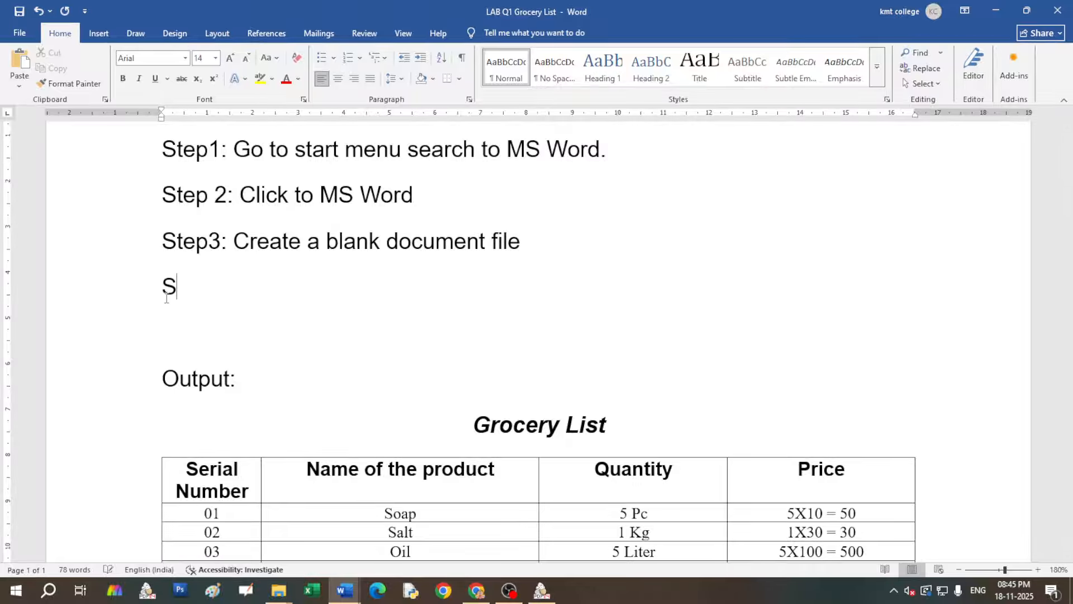
type("tep4: Pre")
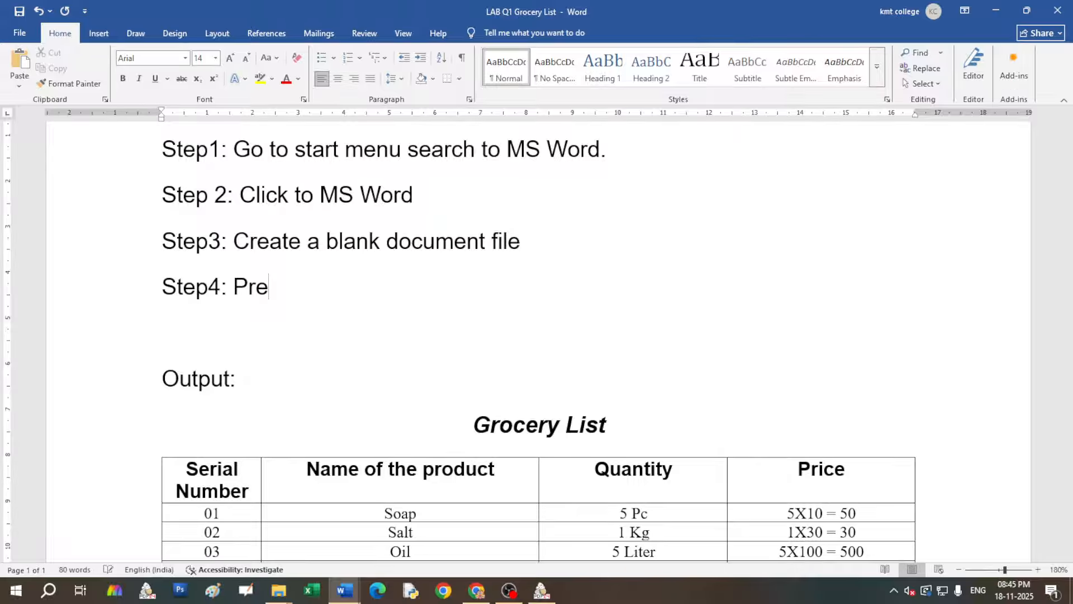
type("pare a ")
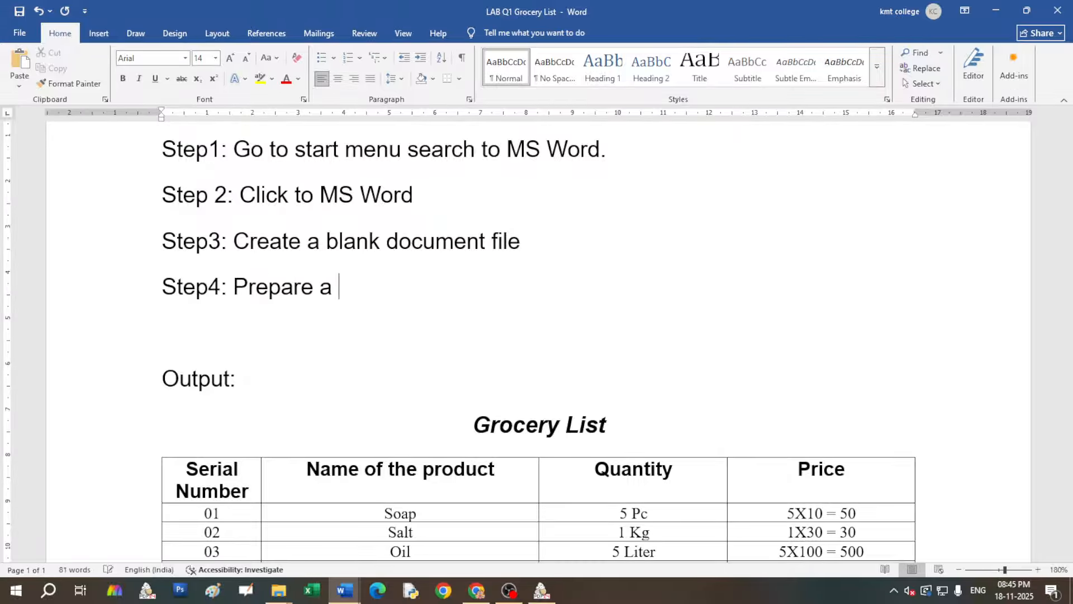
type("c")
key("BackSpace")
type("grocery ")
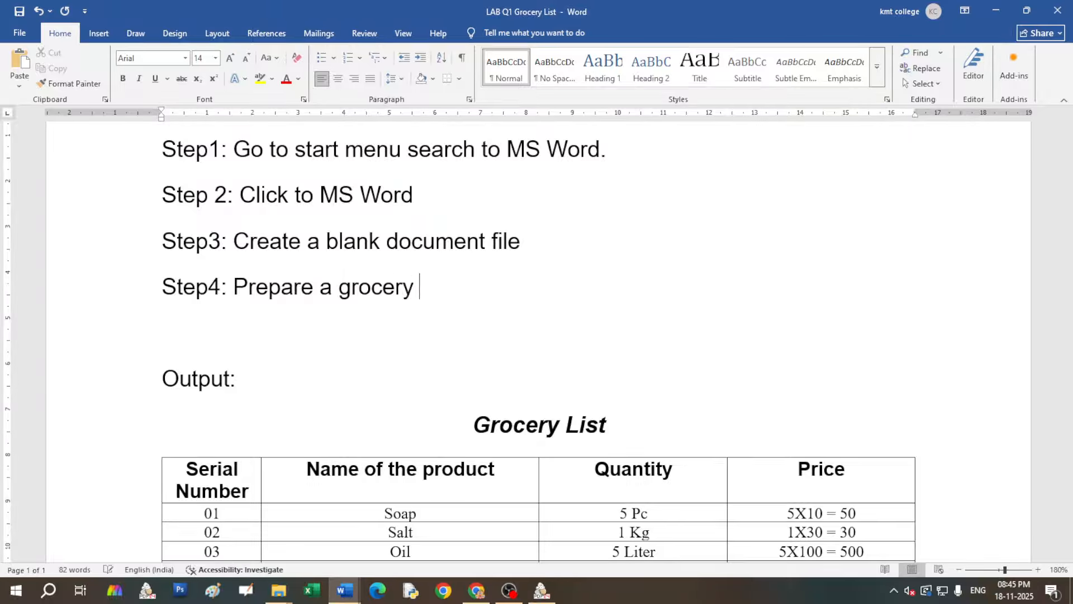
type("list with f")
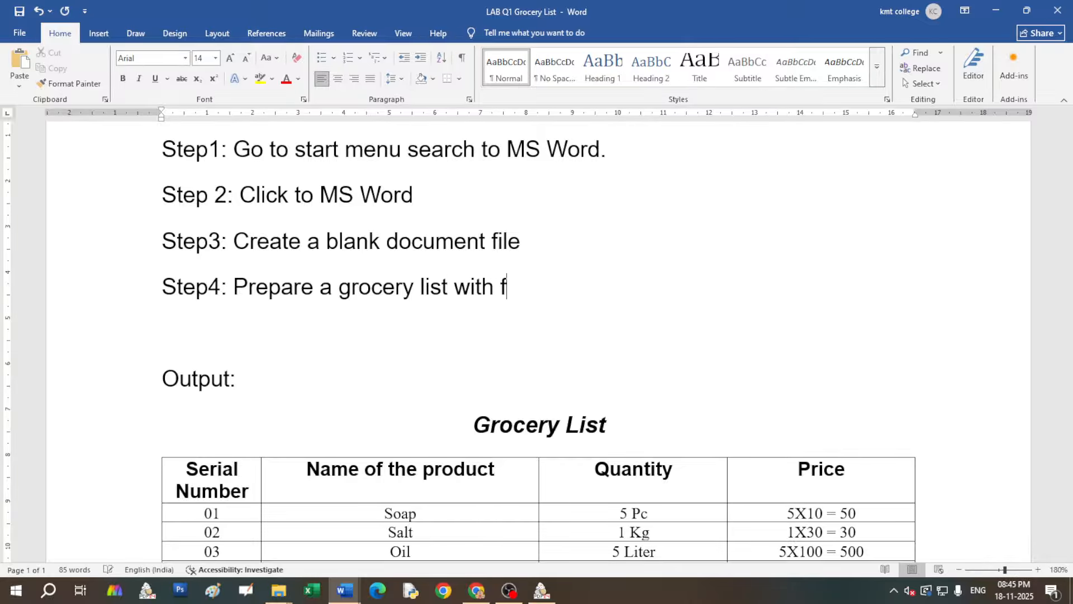
key("BackSpace")
type("given instr")
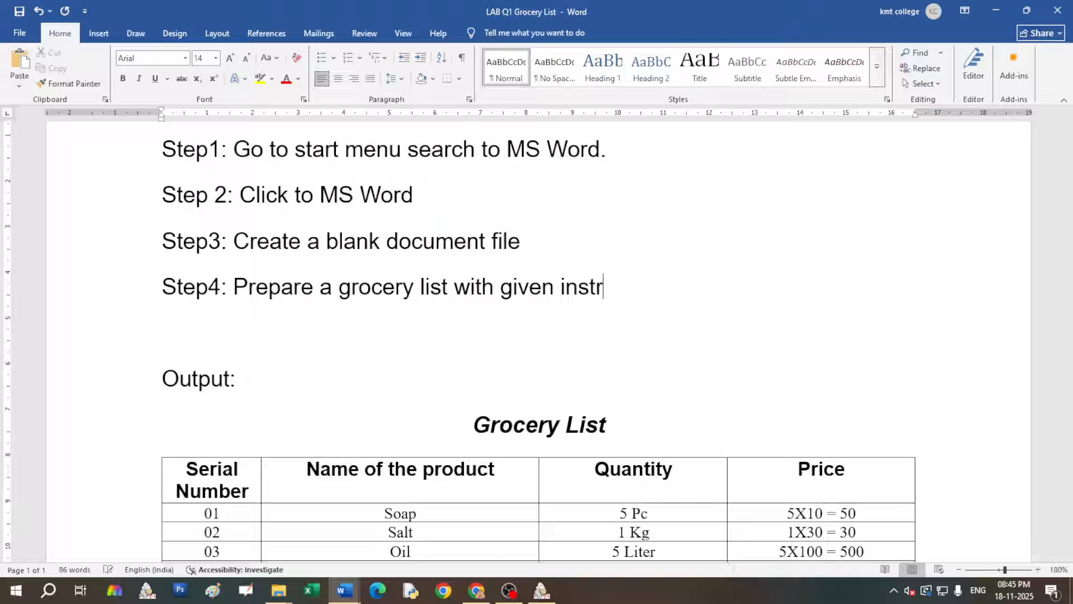
type("uction")
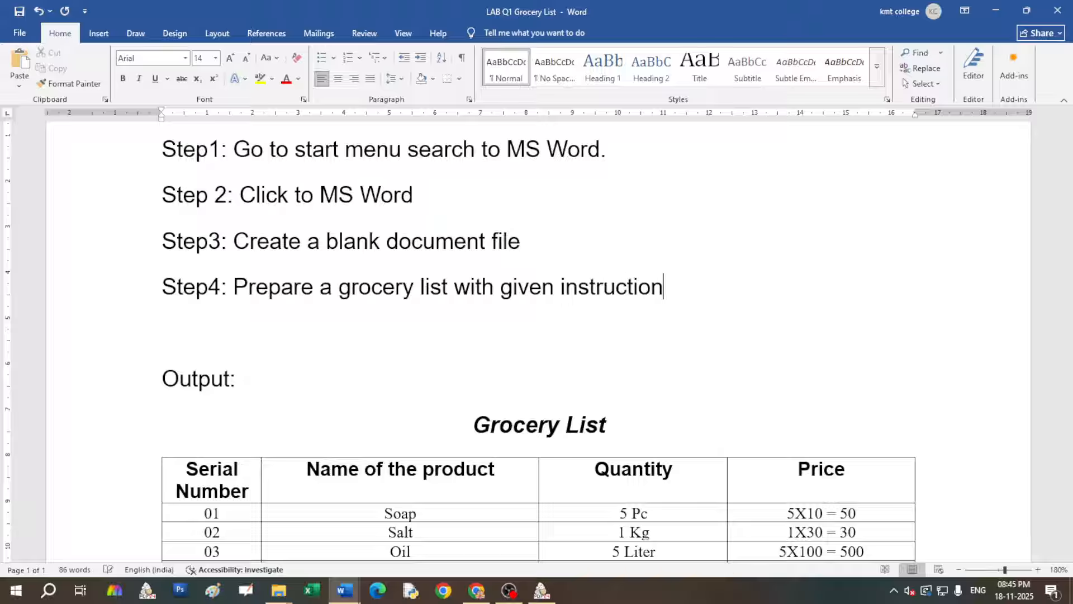
type("/")
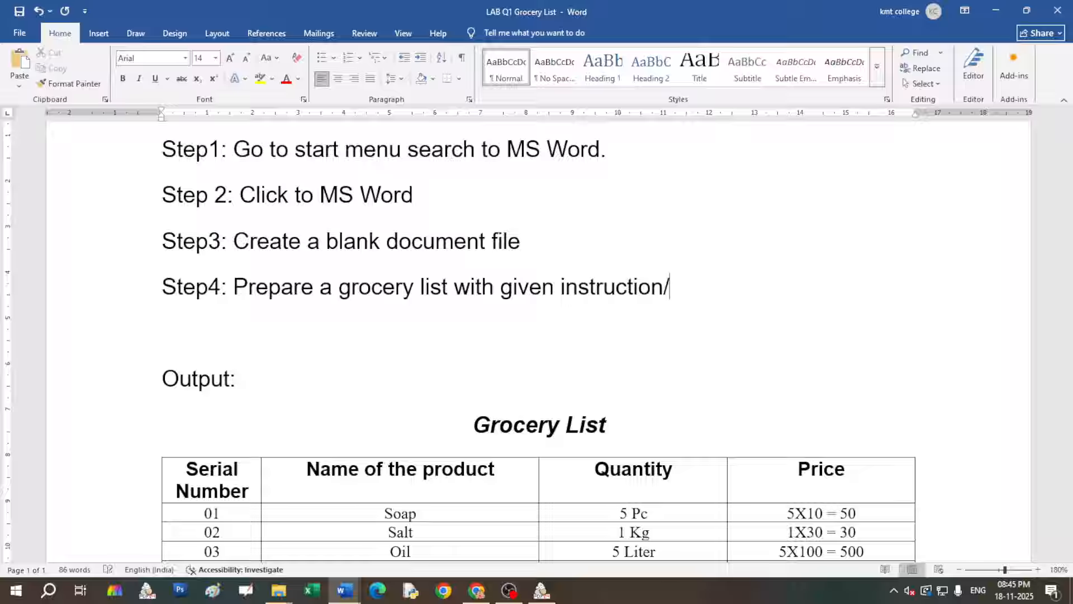
type("specificat")
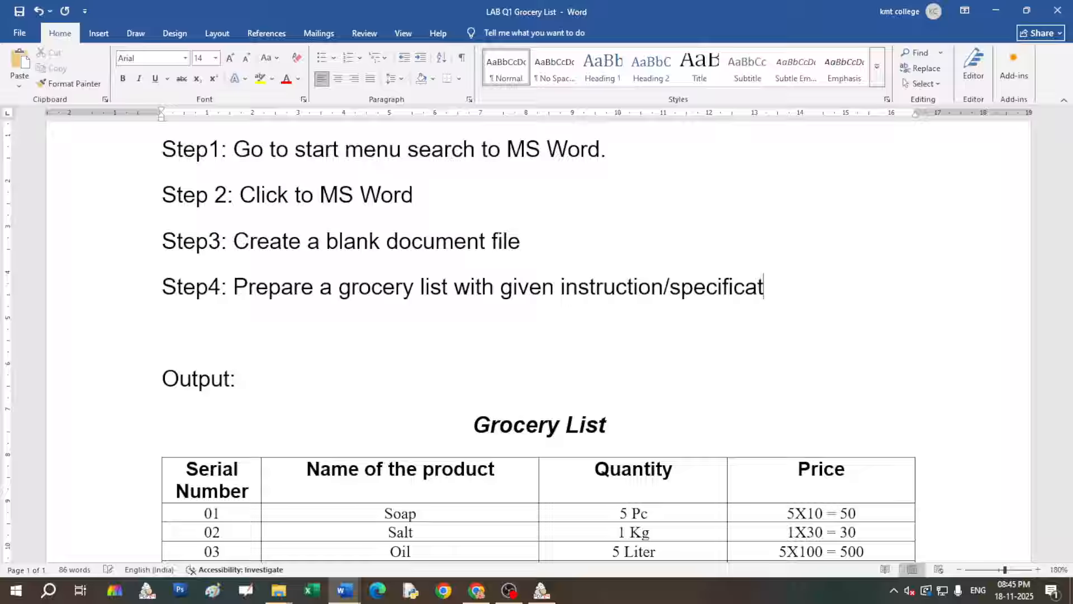
type("ion.")
Insert an empty line between the Step 2 and Step3 lines
scroll(406, 287, "down", 9)
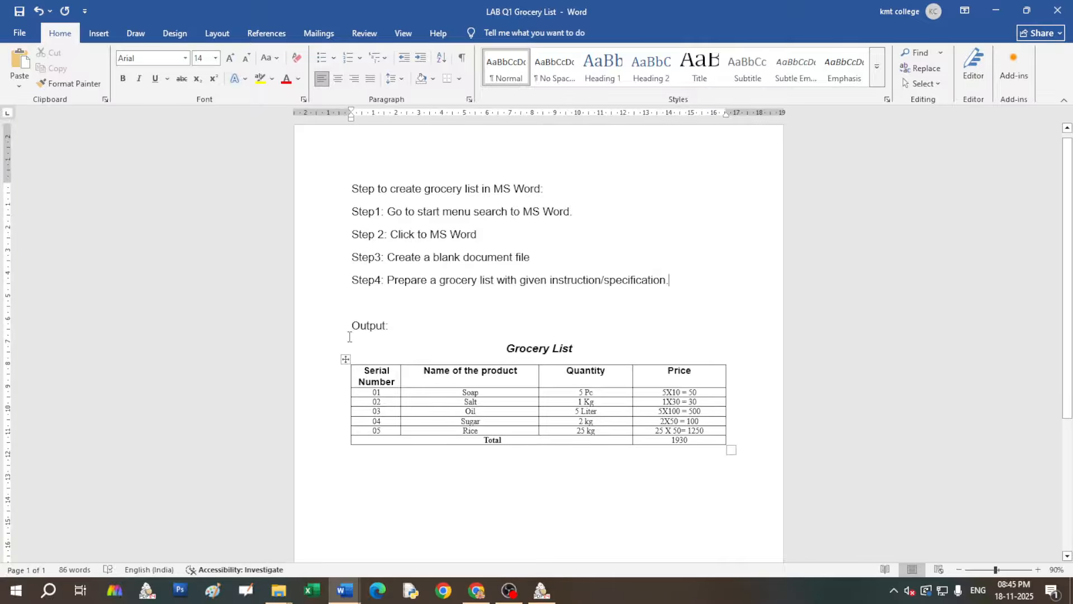
left_click(483, 234)
key("Return")
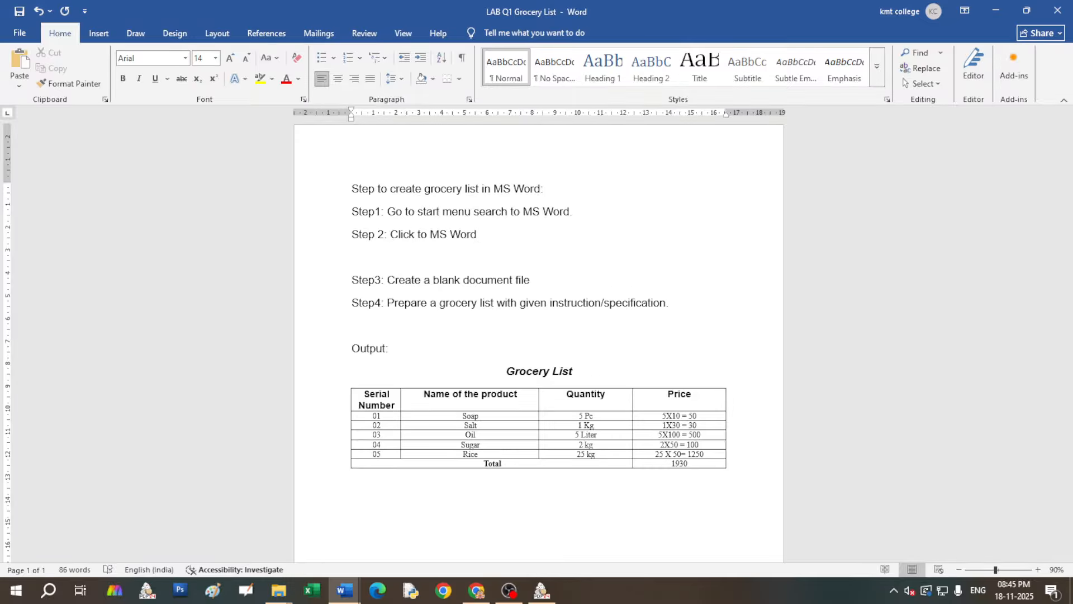
Switch to the blank Document2 window and capture the entire screen with a rectangular snip
mouse_move(352, 595)
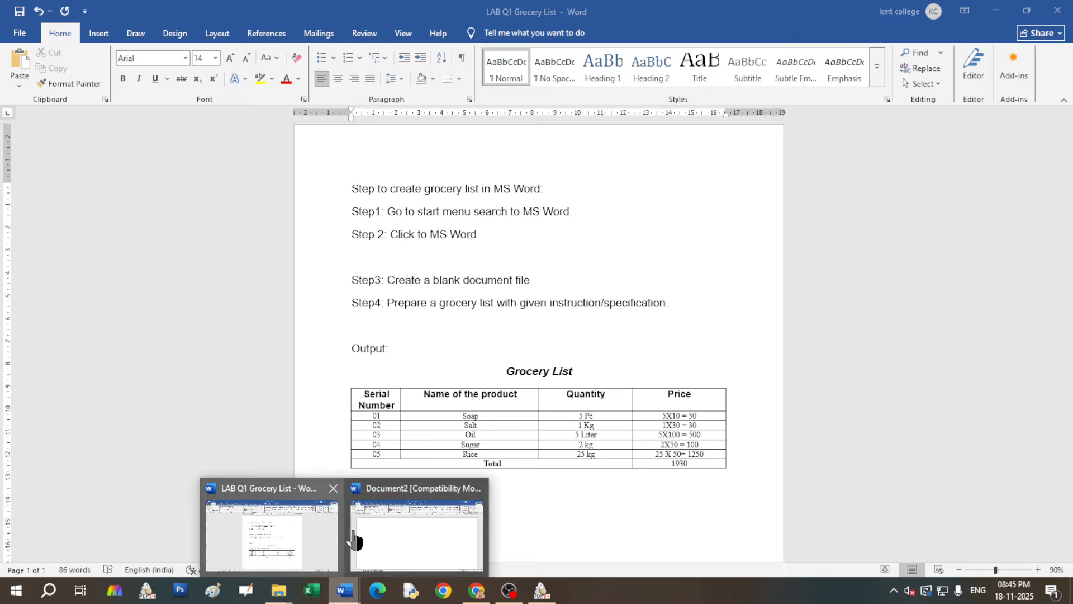
left_click(354, 540)
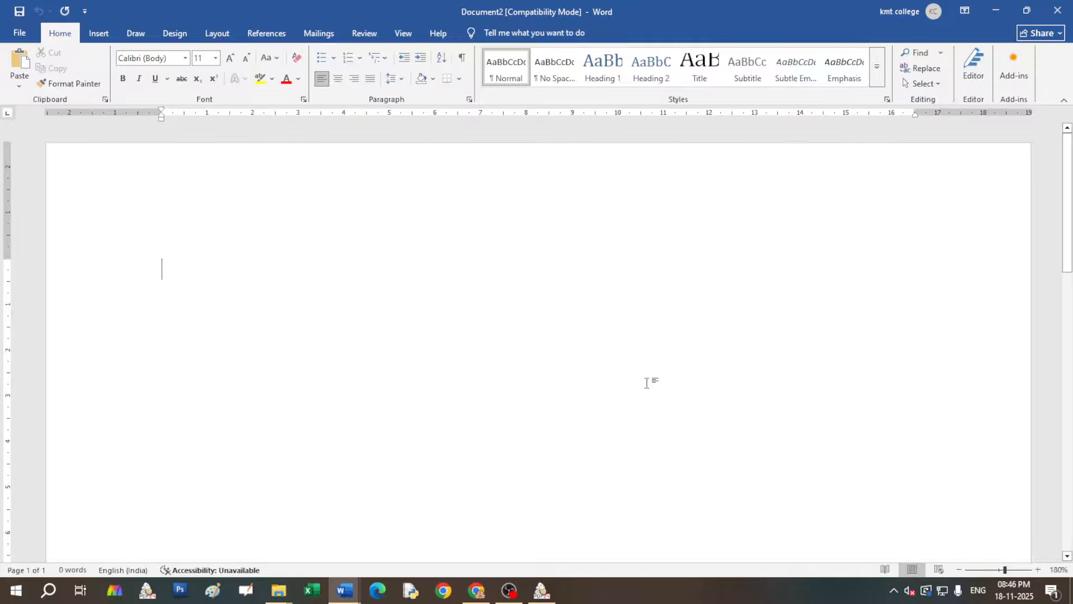
key("super+shift+s")
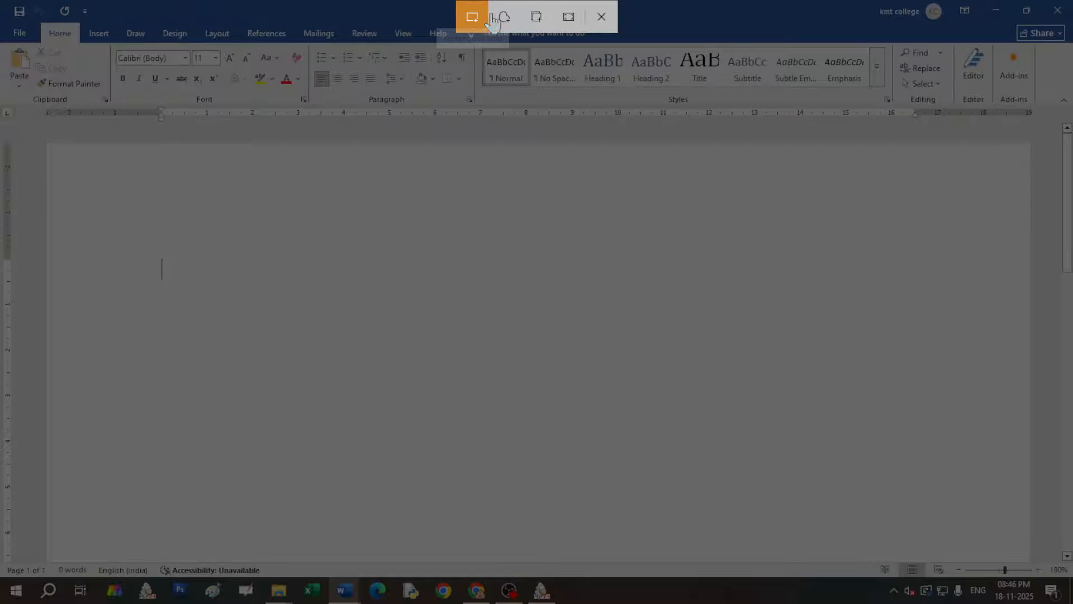
left_click(569, 25)
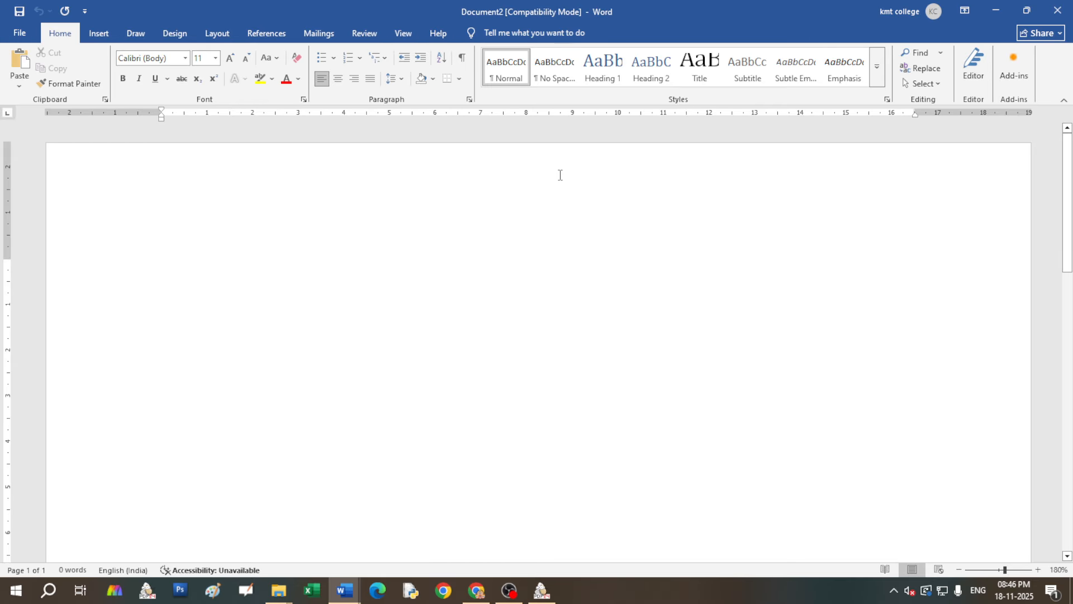
key("super+shift+s")
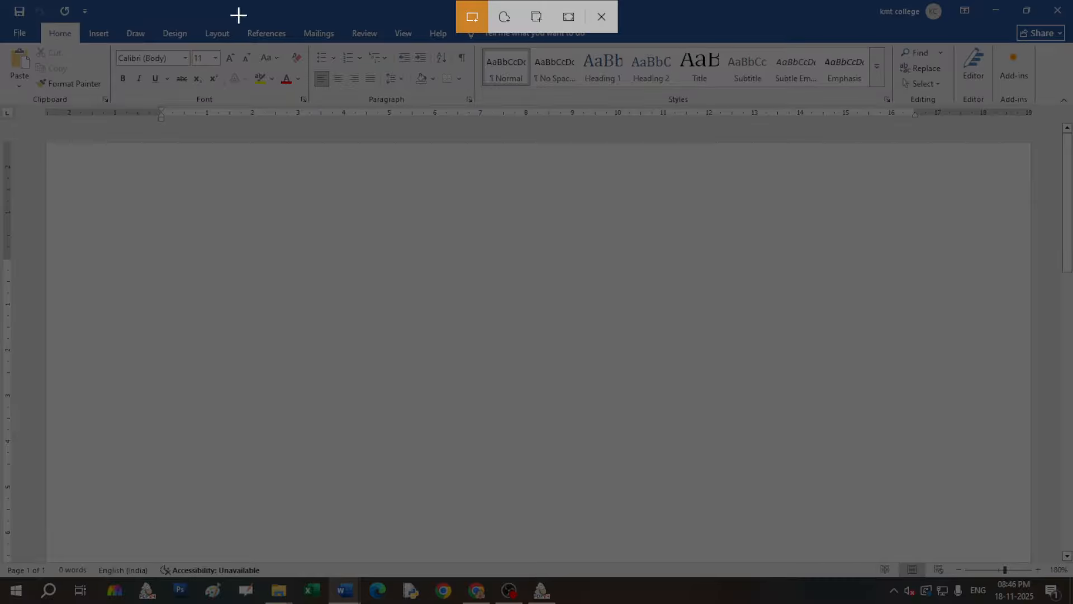
left_click_drag(1, 2, 1071, 601)
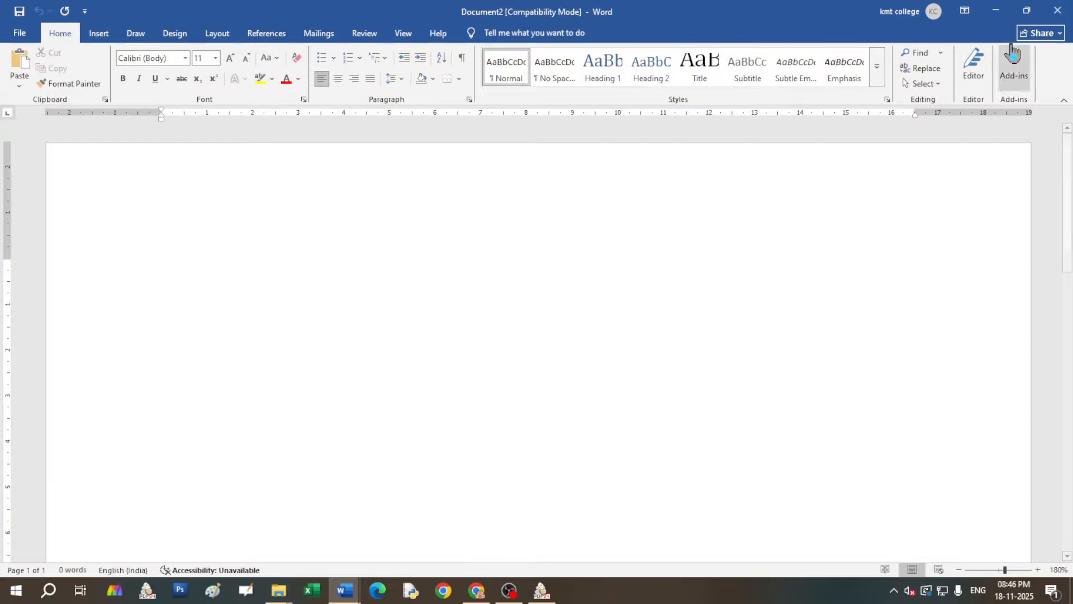
Look for the captured screenshot in File Explorer's Pictures folder and its Screenshots subfolder
left_click(996, 10)
left_click(998, 11)
key("super+e")
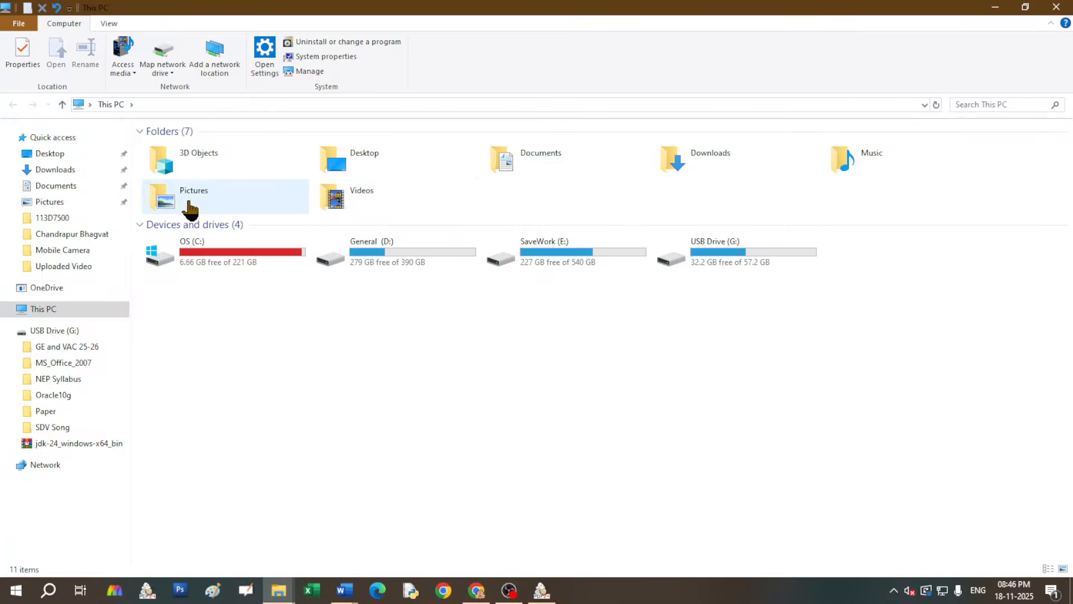
double_click(189, 207)
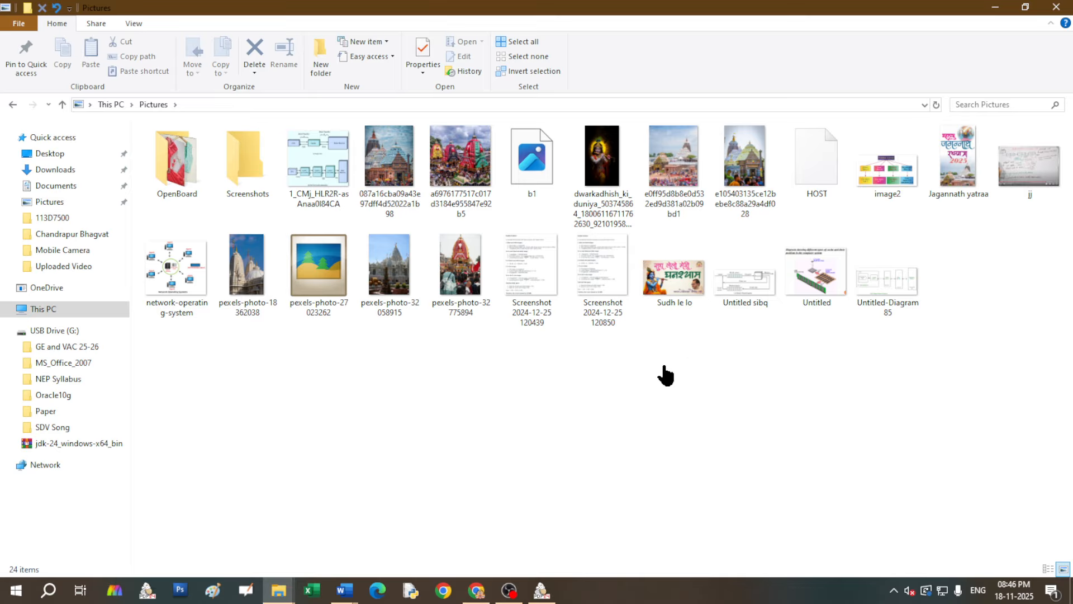
double_click(247, 160)
left_click(62, 105)
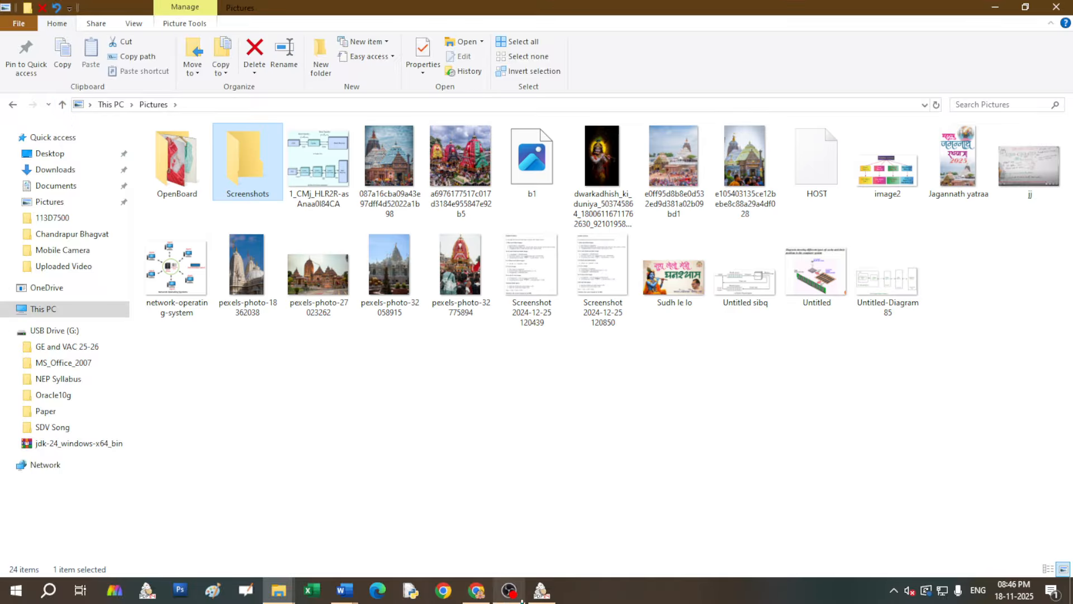
Search Windows for Paint, open it, and paste the captured screenshot onto the canvas
left_click(50, 591)
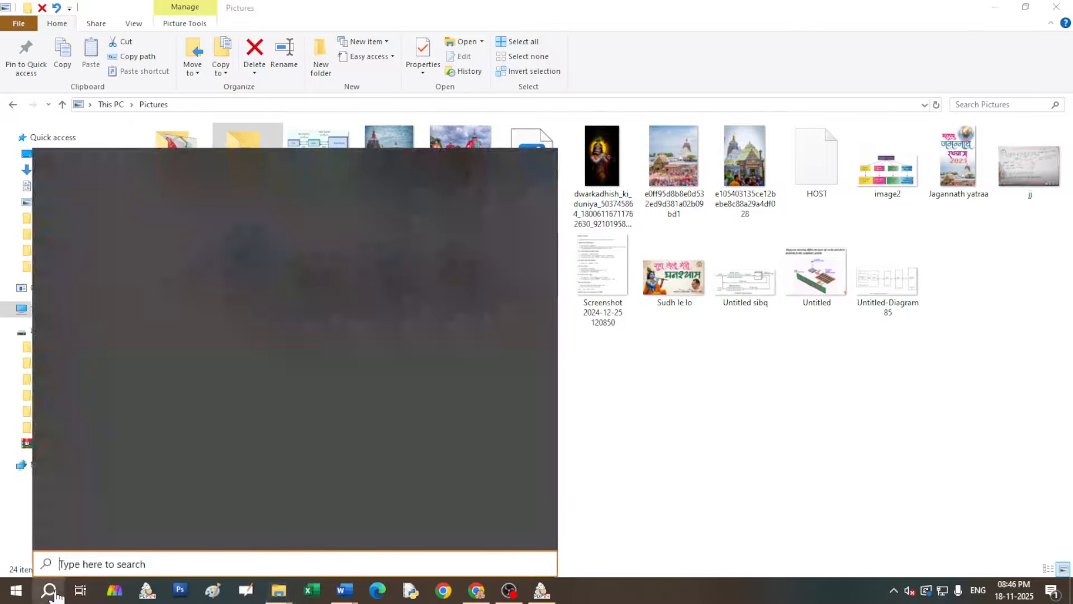
type("pAI")
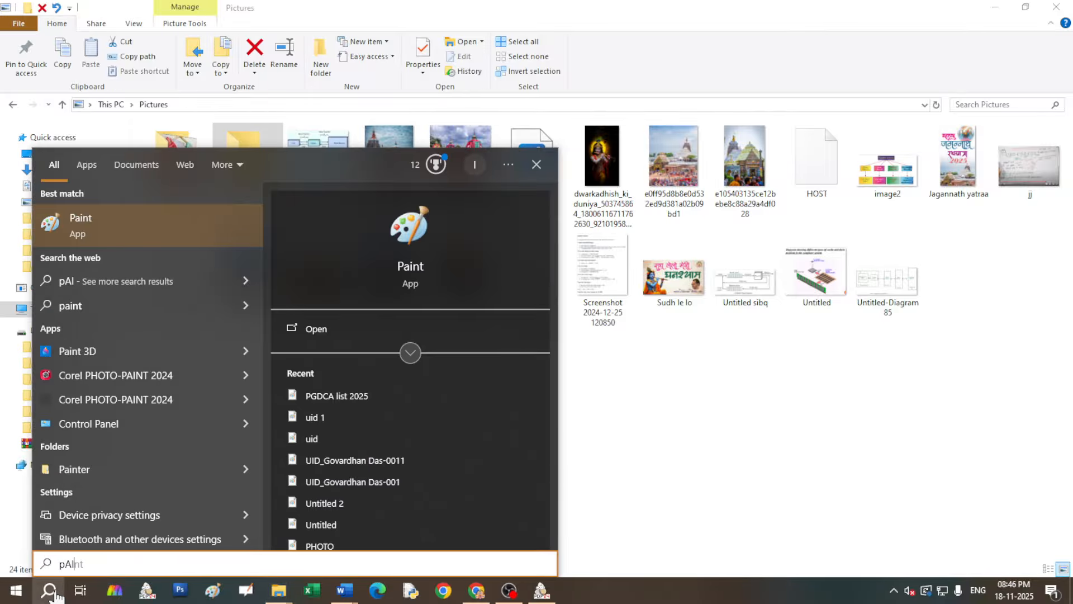
left_click(83, 224)
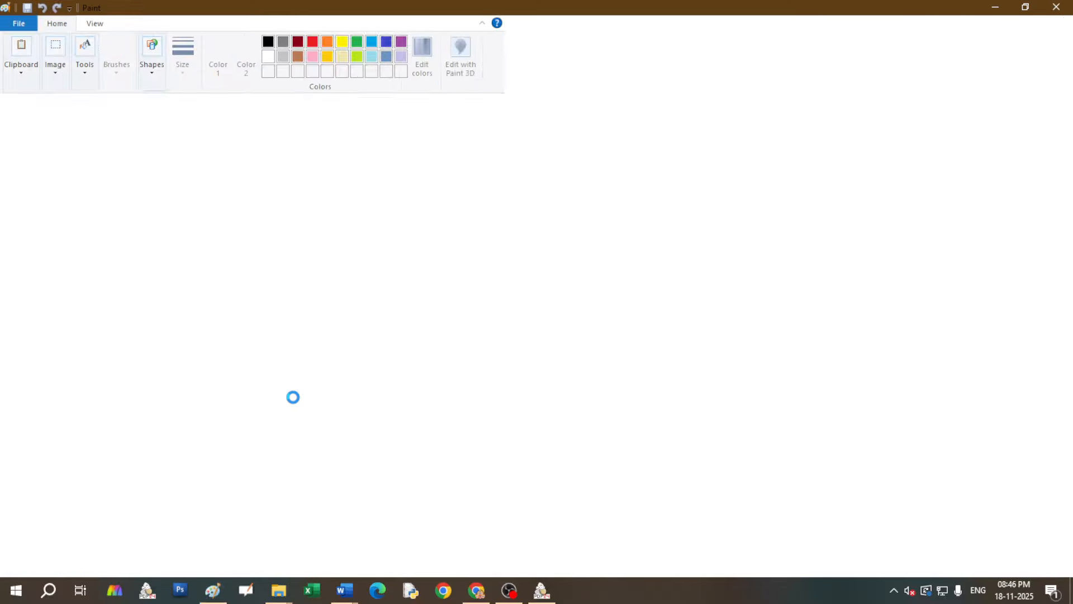
key("ctrl+v")
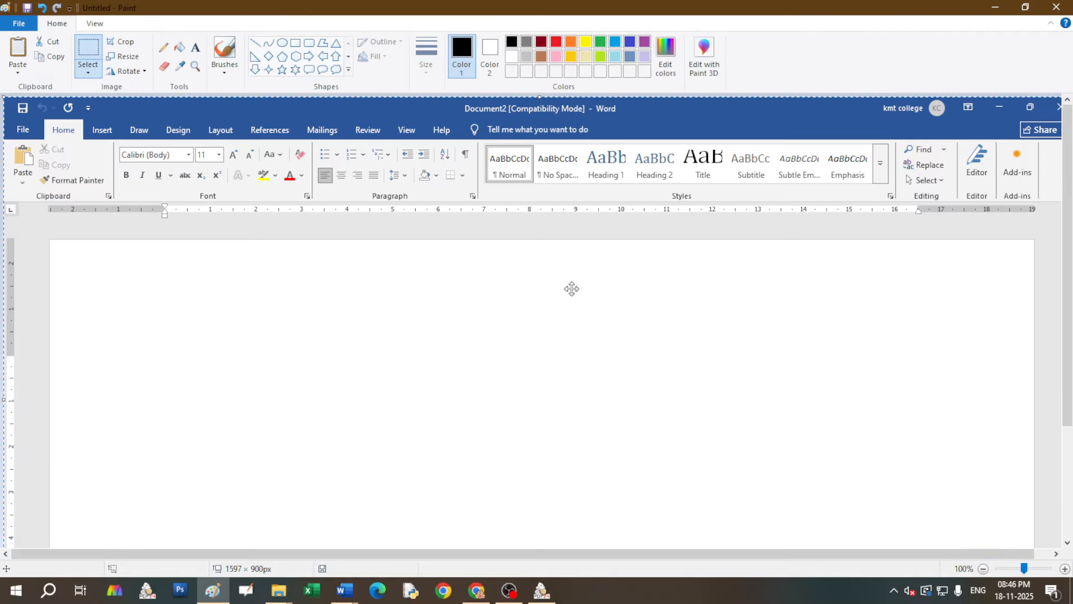
Save the pasted screenshot to the Desktop as a JPEG picture named 1
left_click(20, 25)
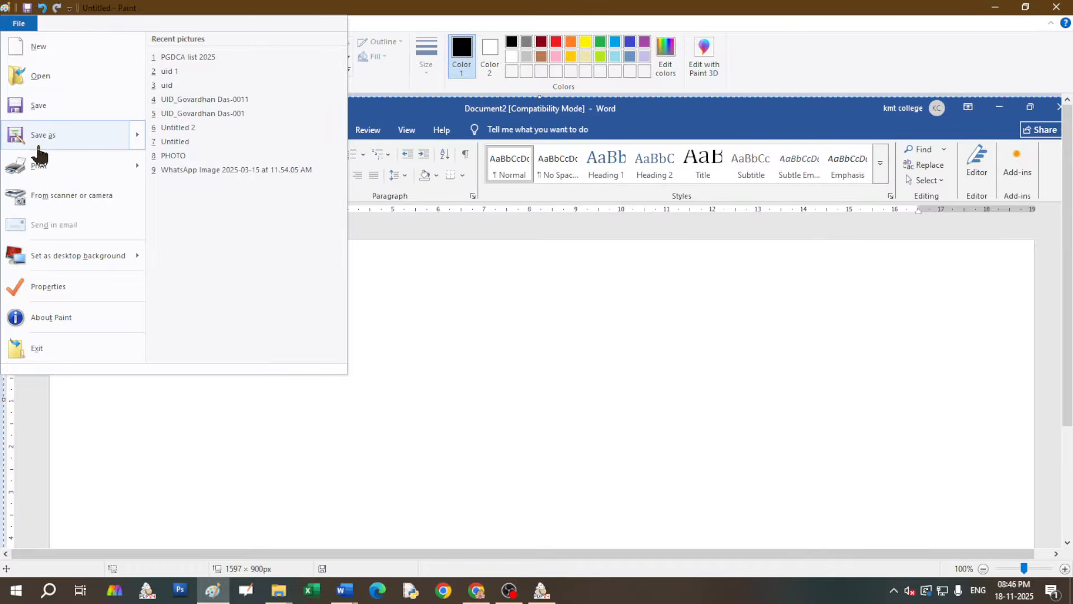
mouse_move(61, 139)
left_click(178, 105)
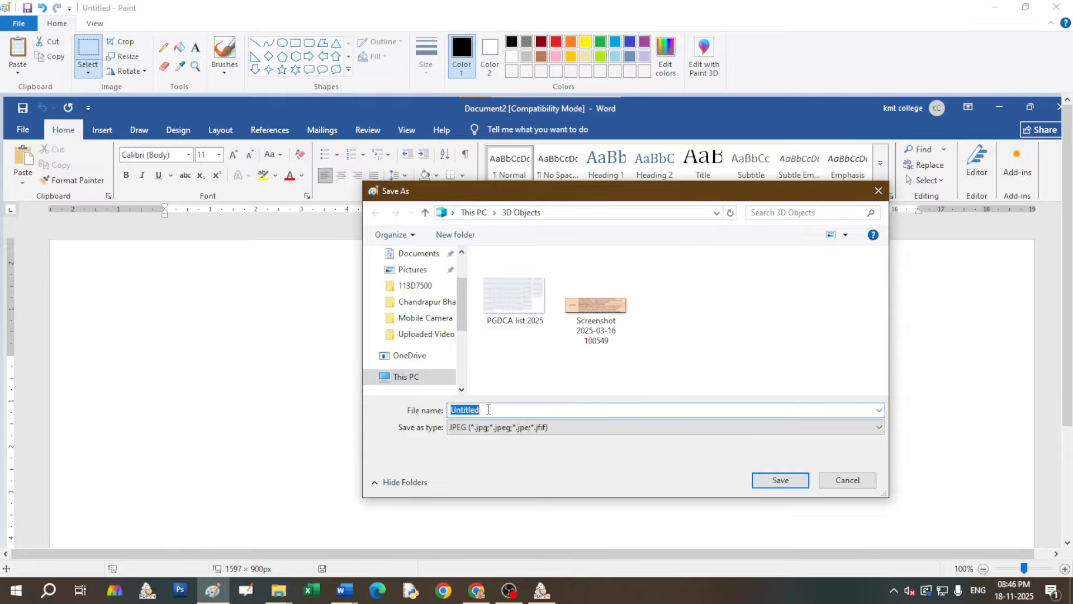
type("1")
scroll(420, 301, "up", 2)
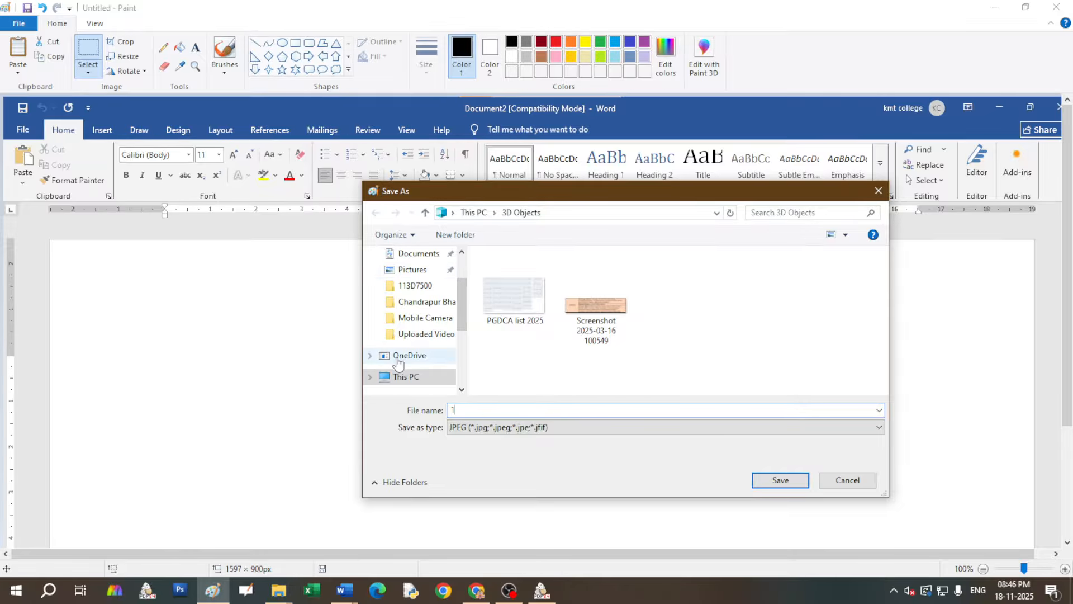
left_click(413, 280)
left_click(780, 480)
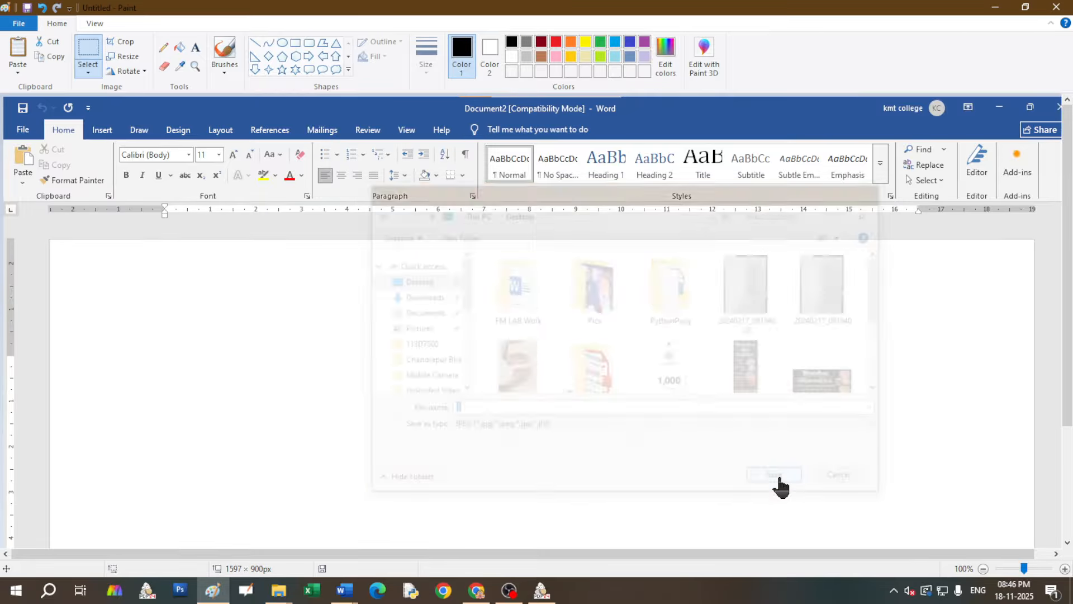
Return to the LAB Q1 Grocery List document in Word and insert picture 1 from the Desktop on the empty line below Step 2
left_click(994, 7)
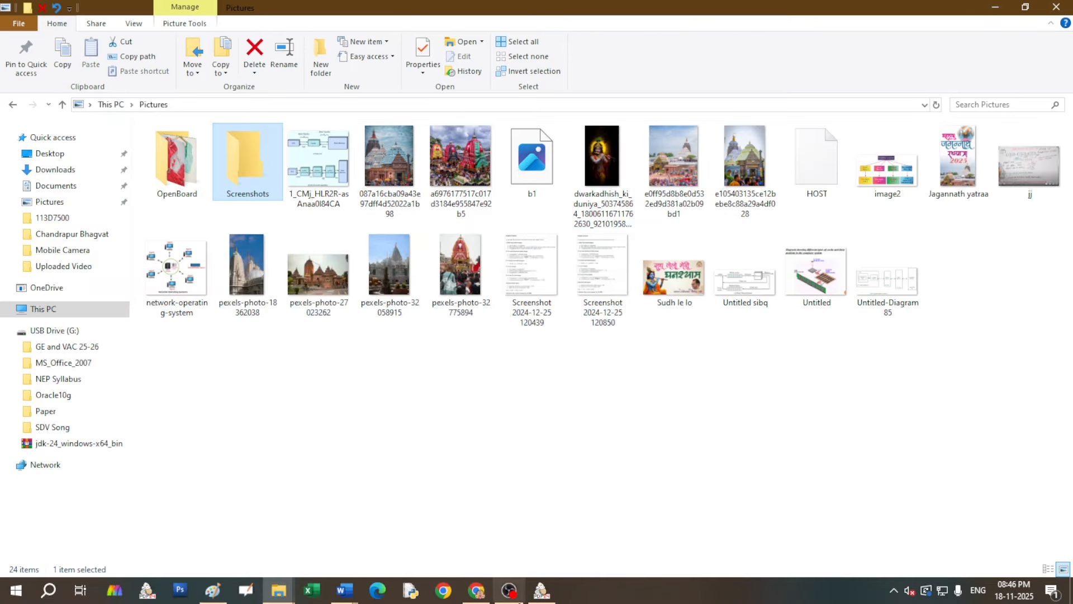
left_click(343, 593)
left_click(272, 531)
left_click(99, 33)
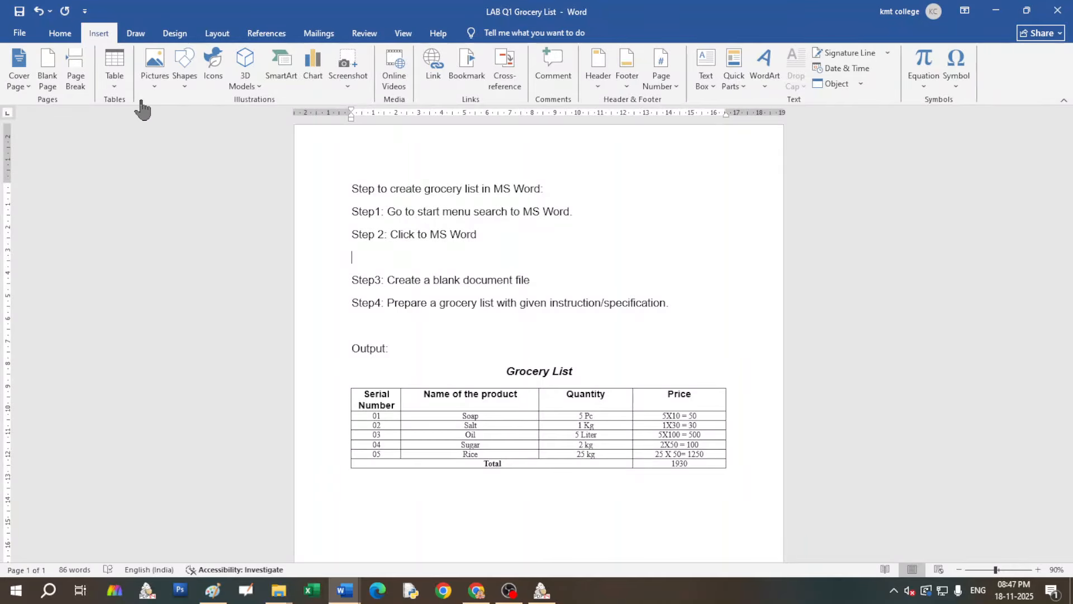
left_click(155, 77)
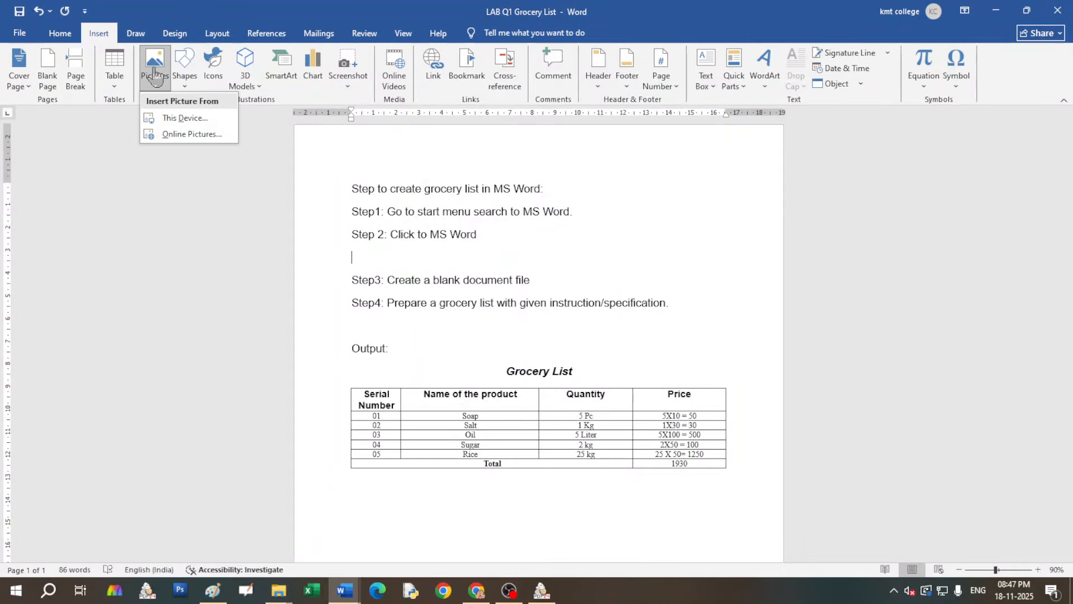
left_click(178, 119)
left_click(54, 73)
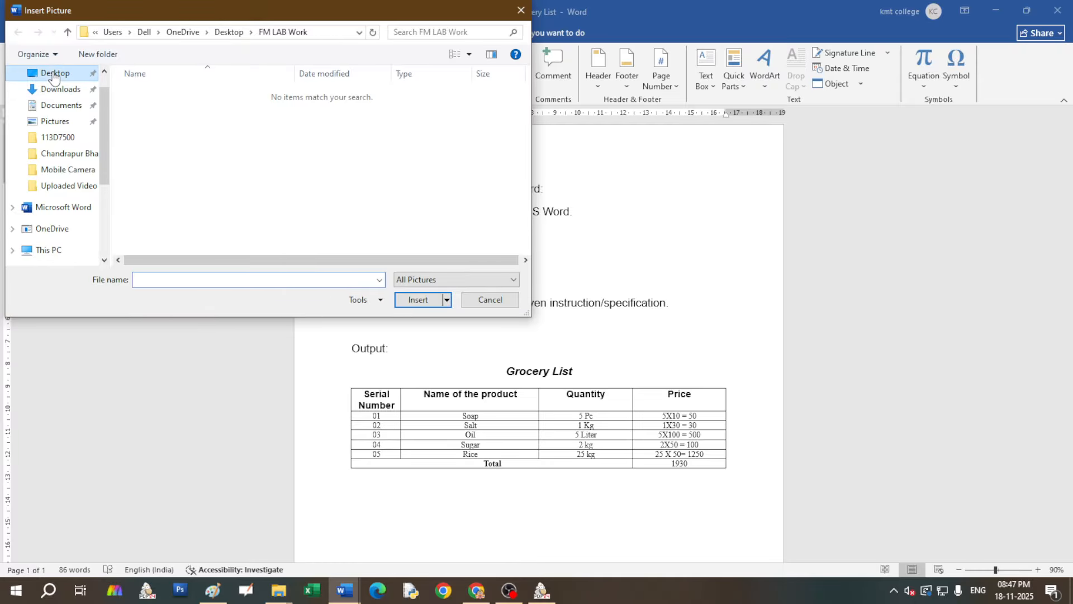
left_click(373, 140)
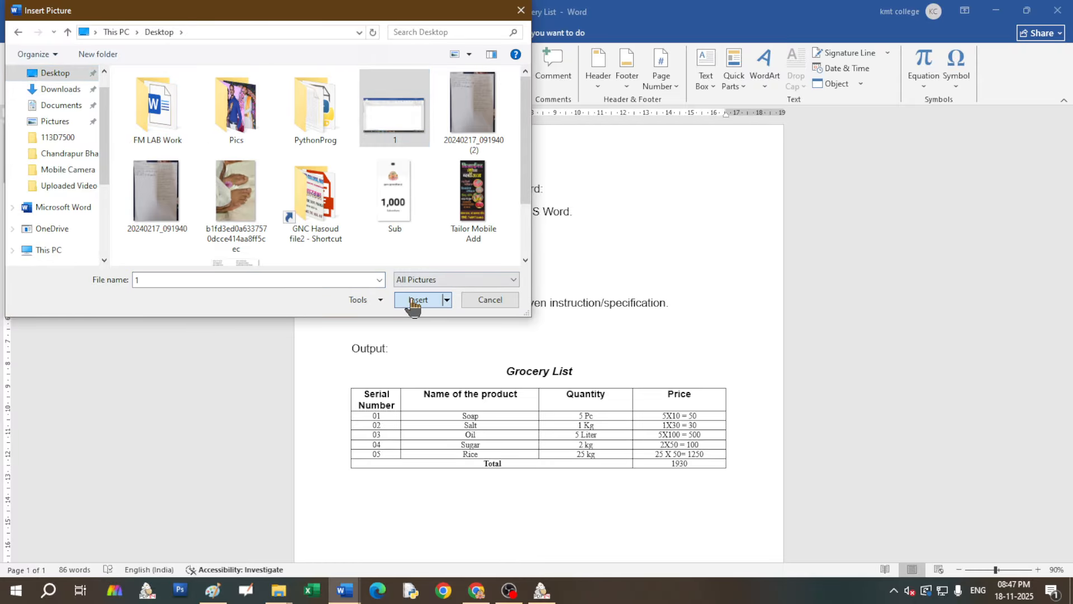
left_click(442, 300)
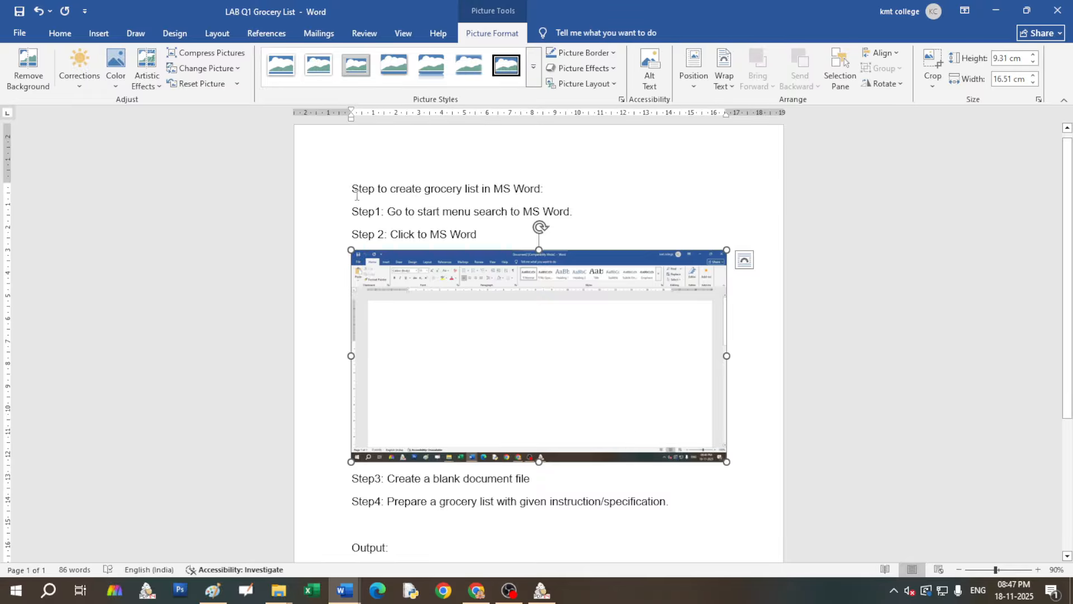
Deselect the picture and review the full page at 70% zoom, from the written steps and screenshot to the Grocery List table
left_click(513, 232)
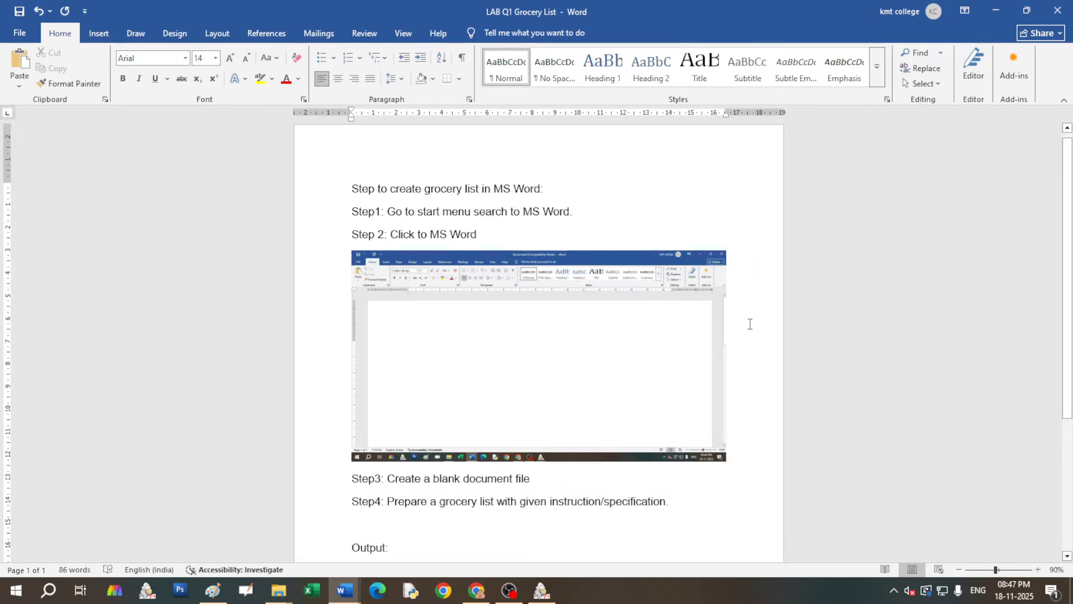
scroll(384, 396, "down", 5)
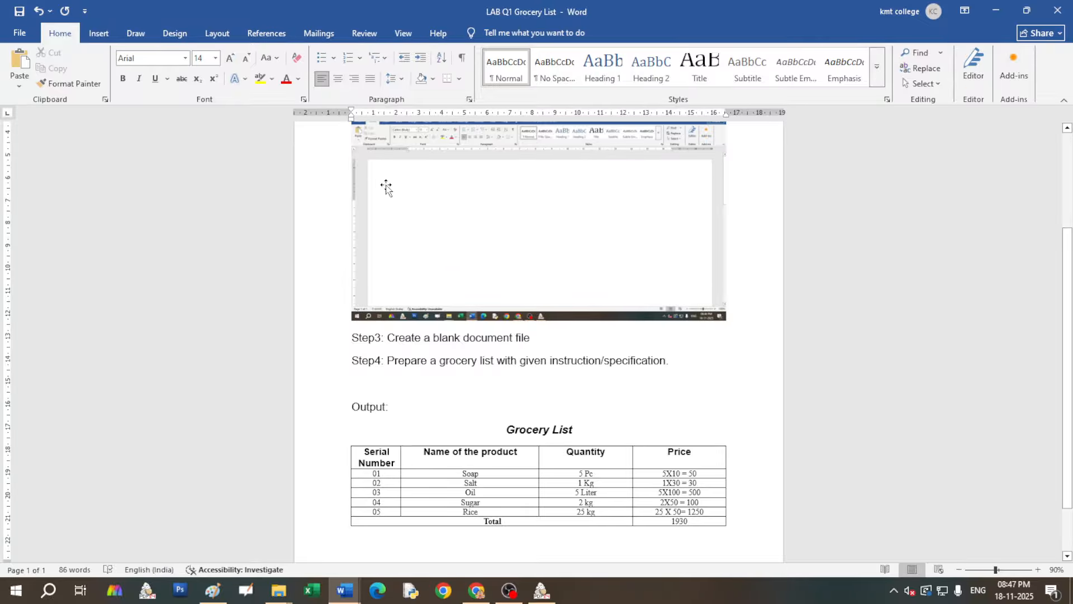
scroll(386, 190, "up", 2)
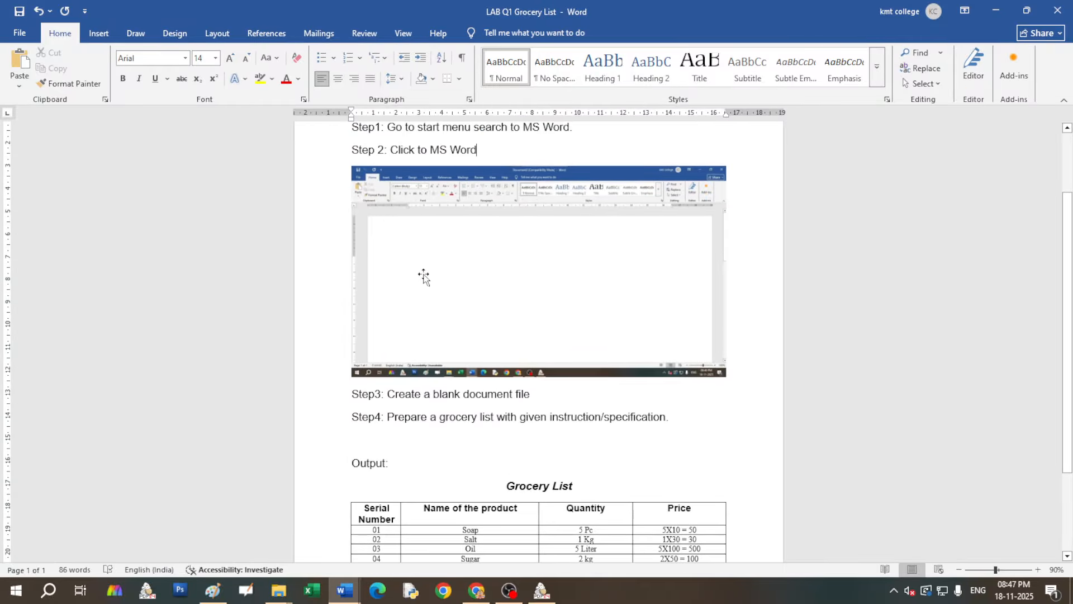
scroll(386, 360, "down", 3)
scroll(595, 339, "down", 1)
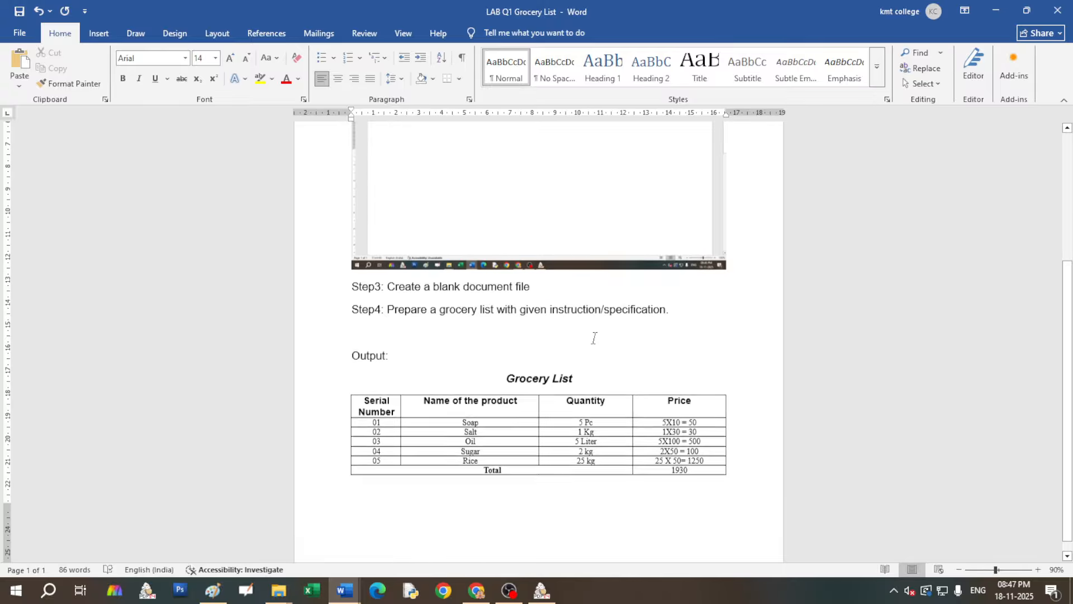
left_click(959, 570)
left_click(959, 570)
scroll(628, 383, "up", 4)
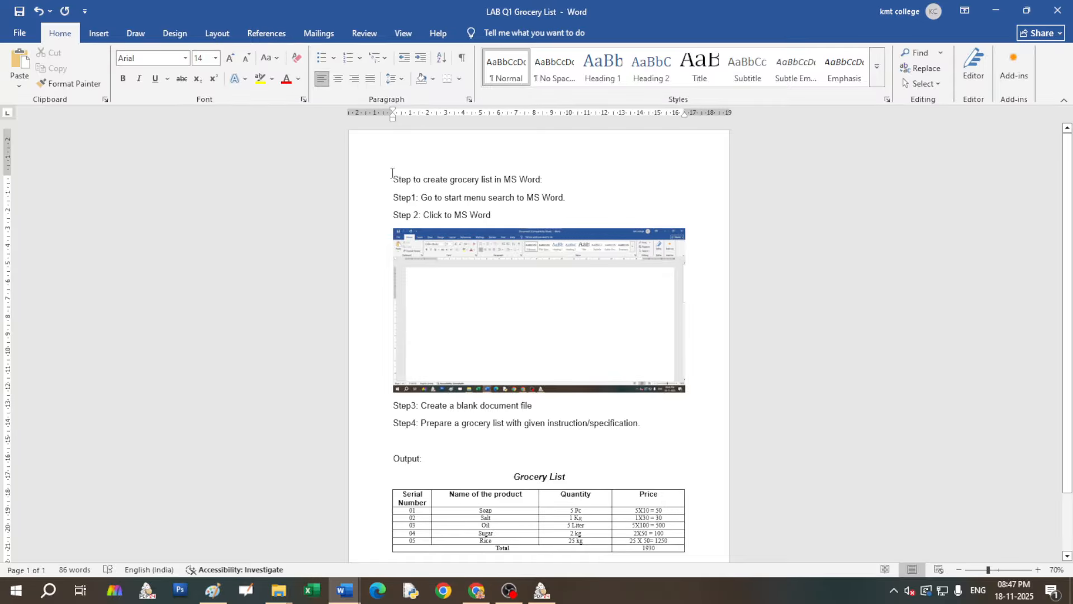
scroll(553, 301, "down", 3)
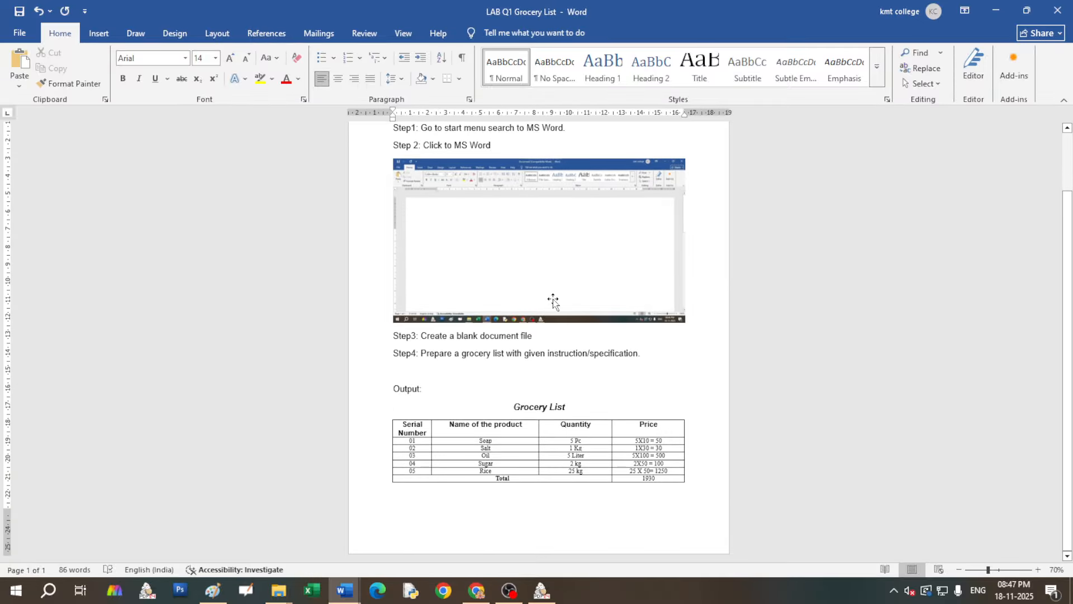